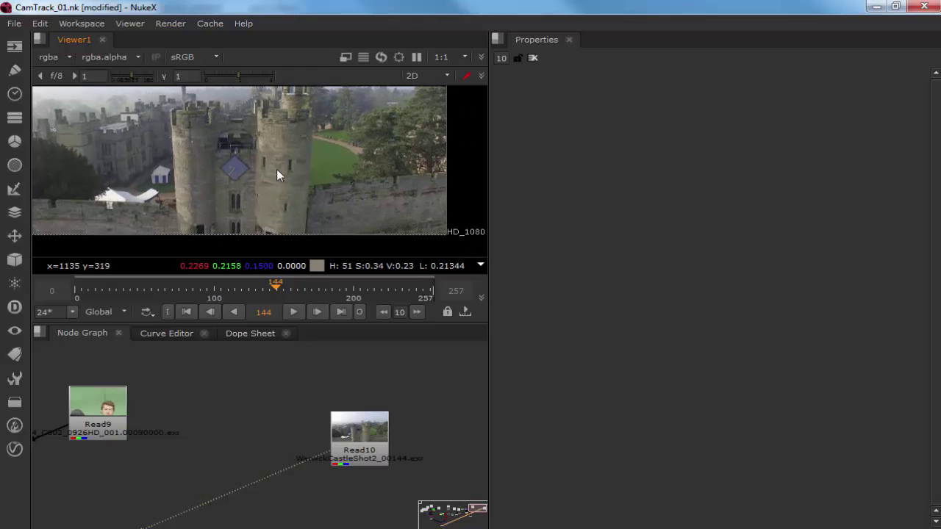
# Scrub the castle shot back to its first frame, and show the Read9 green-screen clip in the viewer.
pyautogui.moveTo(257, 288); pyautogui.dragTo(174, 289)
pyautogui.click(187, 311)
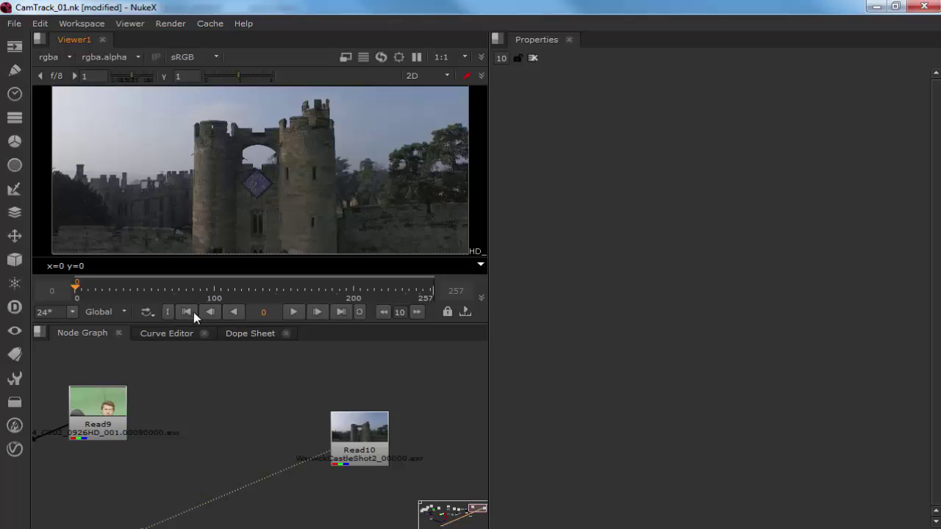
pyautogui.click(98, 404)
pyautogui.press('1')
pyautogui.click(181, 402)
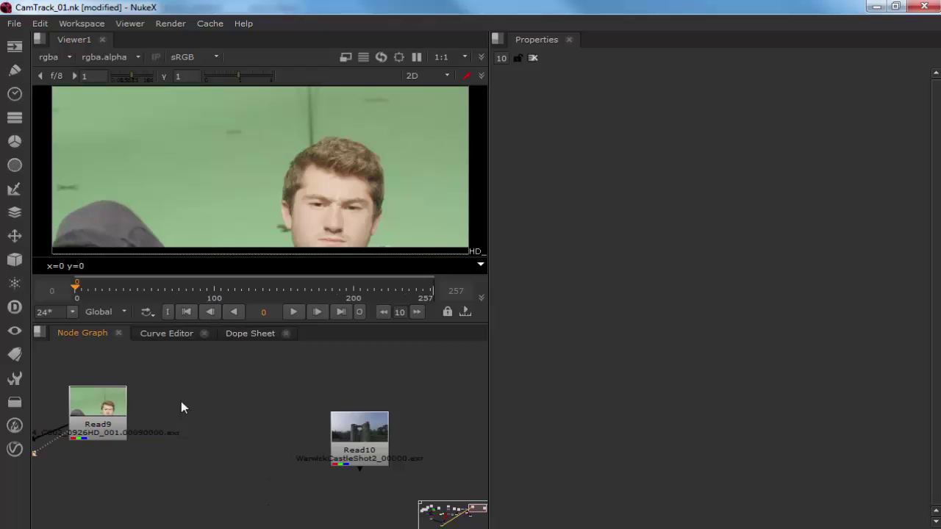
# Open the properties of the Read9 node and enlarge the viewer area to show the whole frame.
pyautogui.click(353, 435)
pyautogui.moveTo(230, 430); pyautogui.dragTo(389, 423, button='middle')
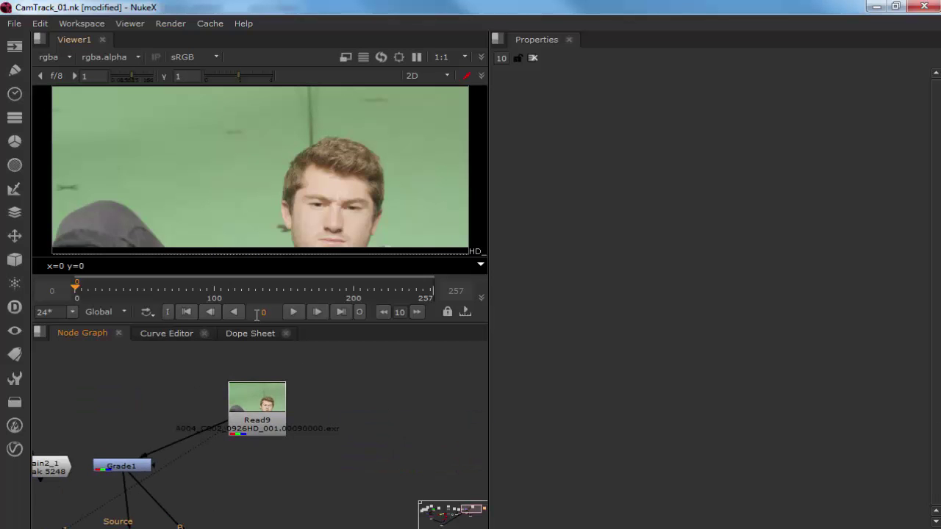
pyautogui.doubleClick(283, 405)
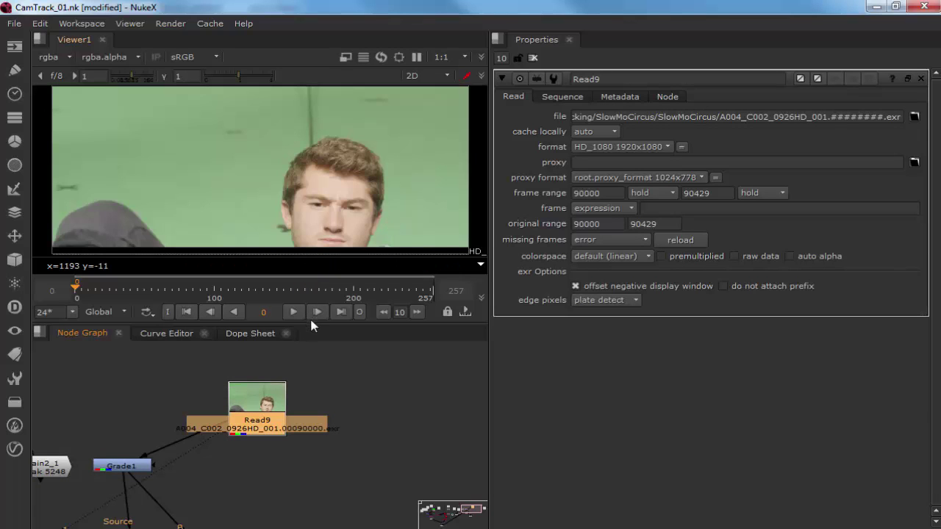
pyautogui.moveTo(309, 323); pyautogui.dragTo(323, 408)
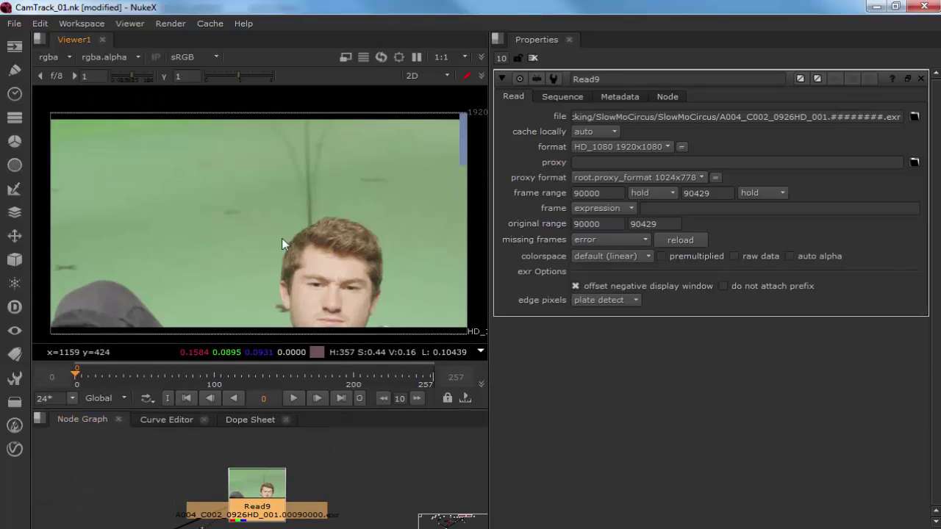
pyautogui.scroll(-2, 282, 238)
pyautogui.scroll(2, 305, 261)
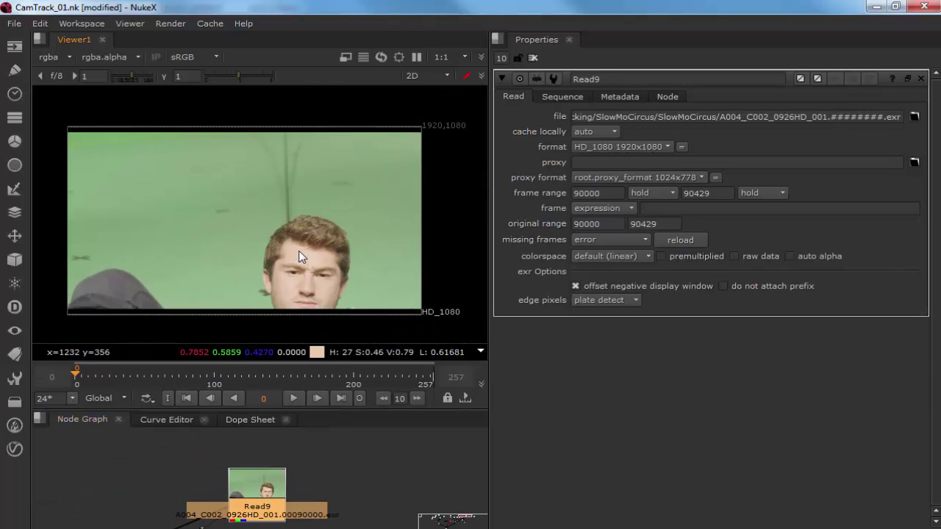
# Scrub through the Read9 clip using the Global timeline range.
pyautogui.click(123, 375)
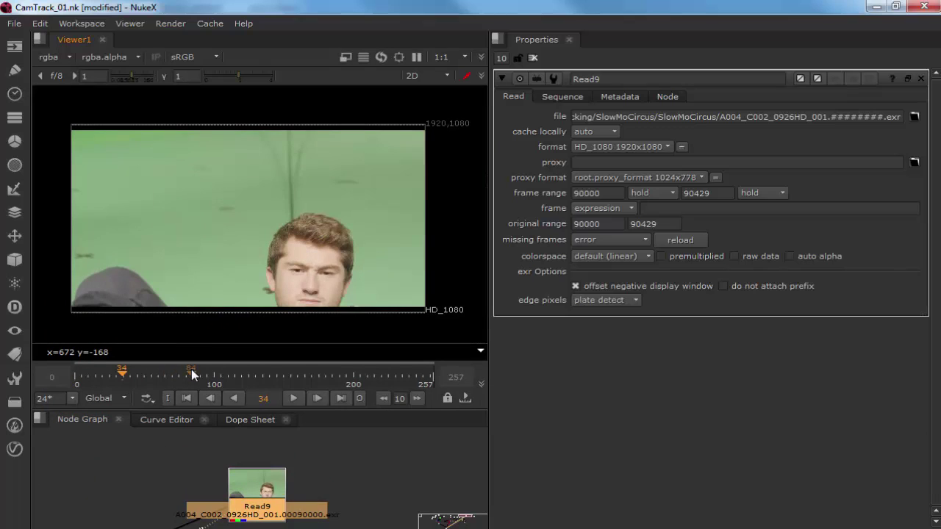
pyautogui.click(210, 375)
pyautogui.click(110, 399)
pyautogui.click(114, 411)
pyautogui.click(108, 375)
pyautogui.click(190, 374)
pyautogui.moveTo(267, 450); pyautogui.dragTo(279, 415, button='middle')
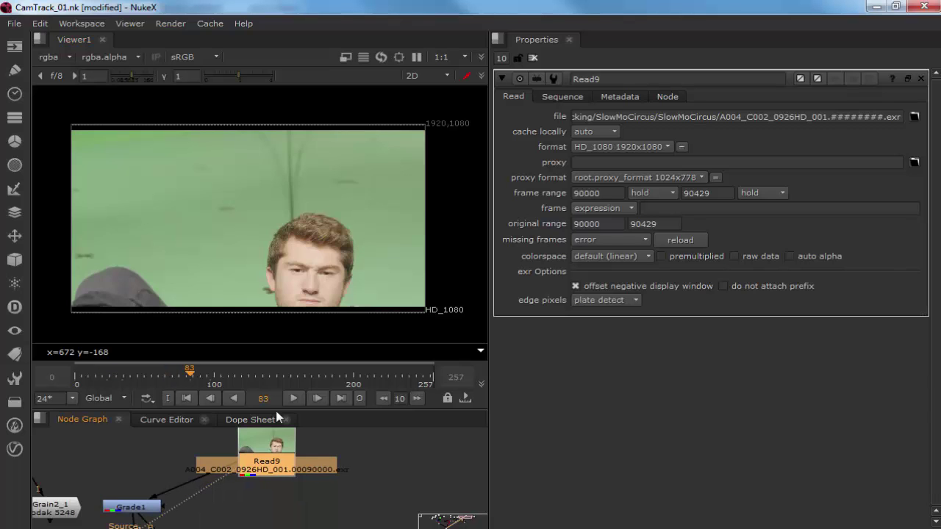
pyautogui.click(278, 459)
pyautogui.moveTo(115, 372); pyautogui.dragTo(225, 373)
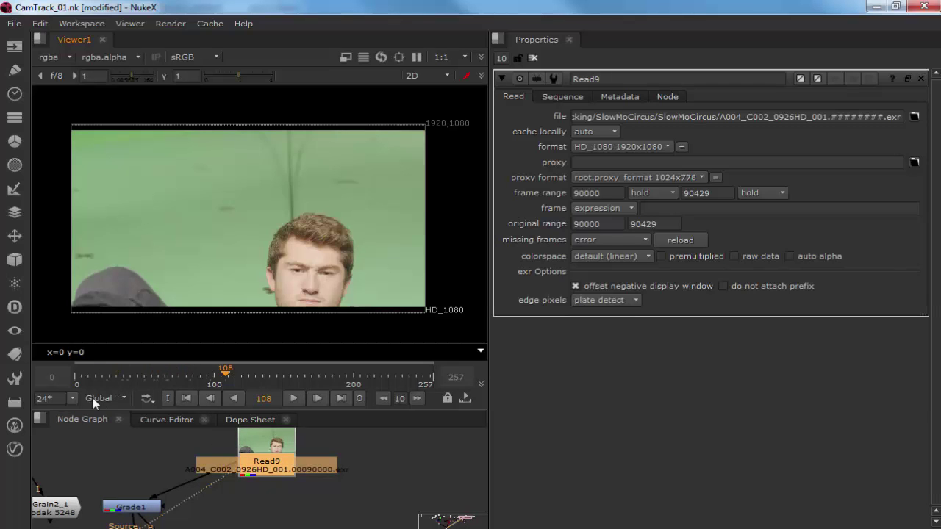
# Set the viewer's timeline range to Input and go to the first frame of the Read9 clip.
pyautogui.click(101, 397)
pyautogui.click(117, 428)
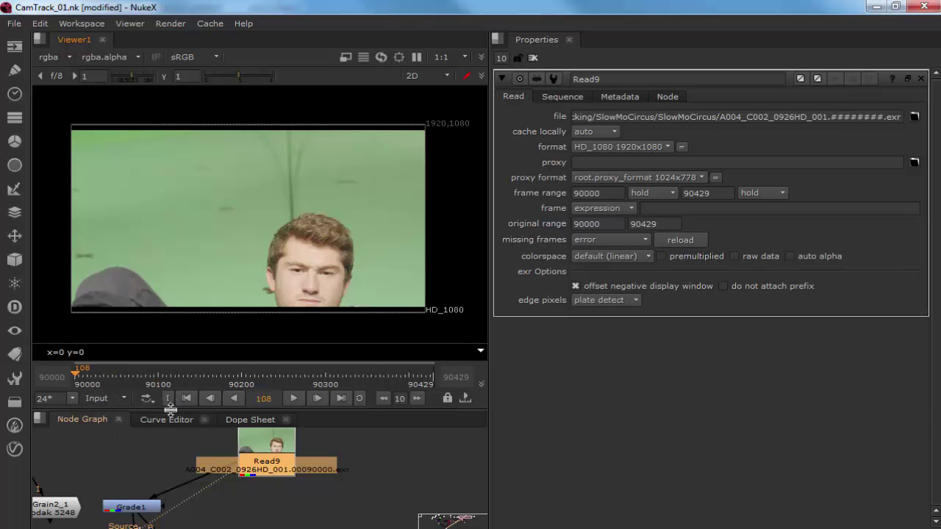
pyautogui.click(185, 396)
# Scrub through the Read9 clip to examine the camera move, the actor and the floor tracking markers.
pyautogui.click(140, 372)
pyautogui.moveTo(140, 373); pyautogui.dragTo(198, 376)
pyautogui.click(236, 374)
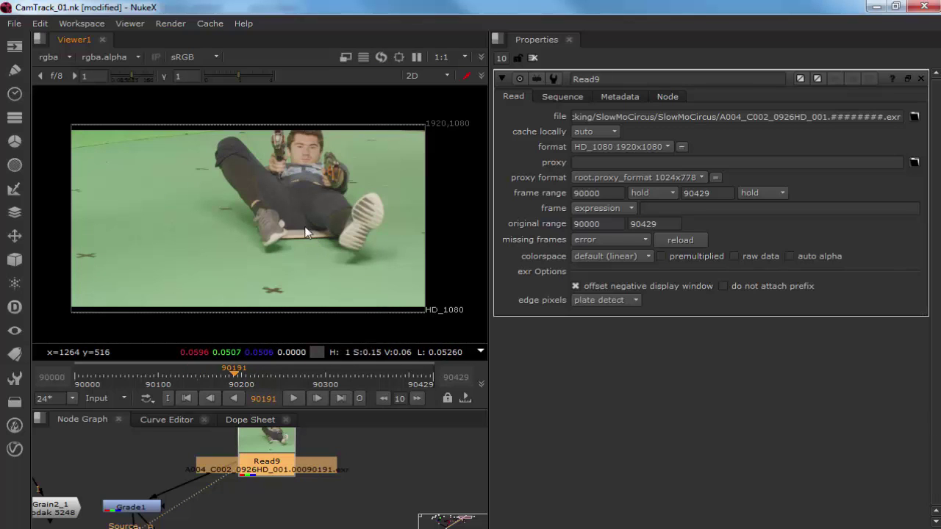
pyautogui.click(262, 383)
pyautogui.moveTo(264, 382); pyautogui.dragTo(136, 372)
pyautogui.click(162, 373)
pyautogui.click(186, 372)
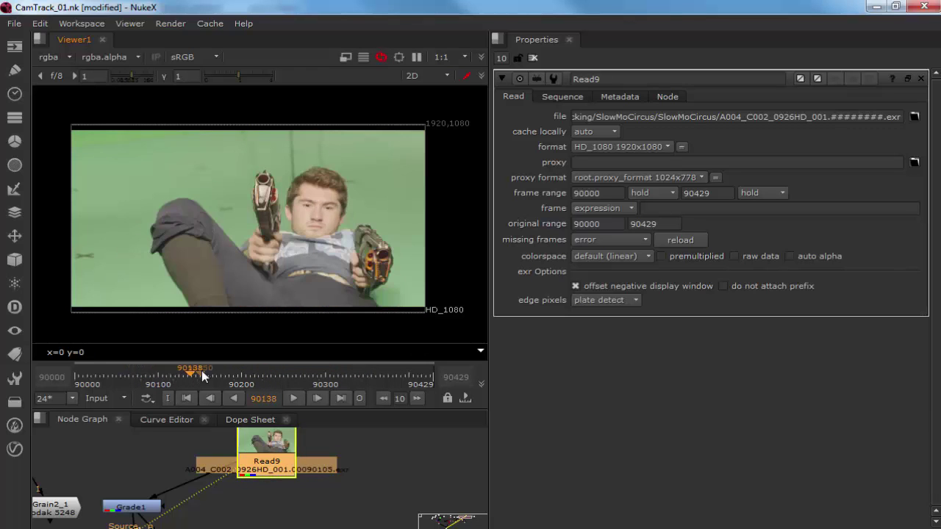
pyautogui.click(224, 369)
pyautogui.click(252, 375)
pyautogui.click(289, 375)
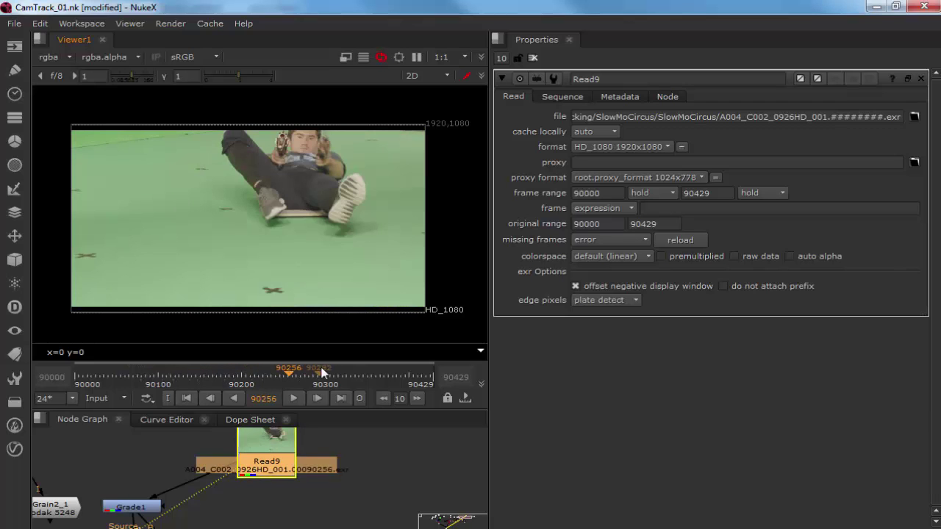
# Compare the first and last frames of the Read9 clip, ending on the first frame.
pyautogui.click(187, 397)
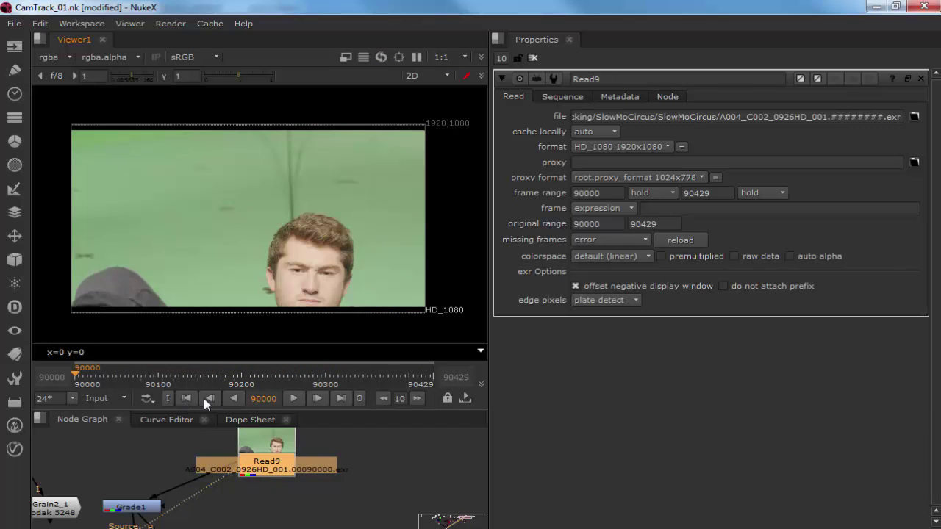
pyautogui.click(341, 398)
pyautogui.click(186, 398)
pyautogui.click(341, 398)
pyautogui.click(186, 398)
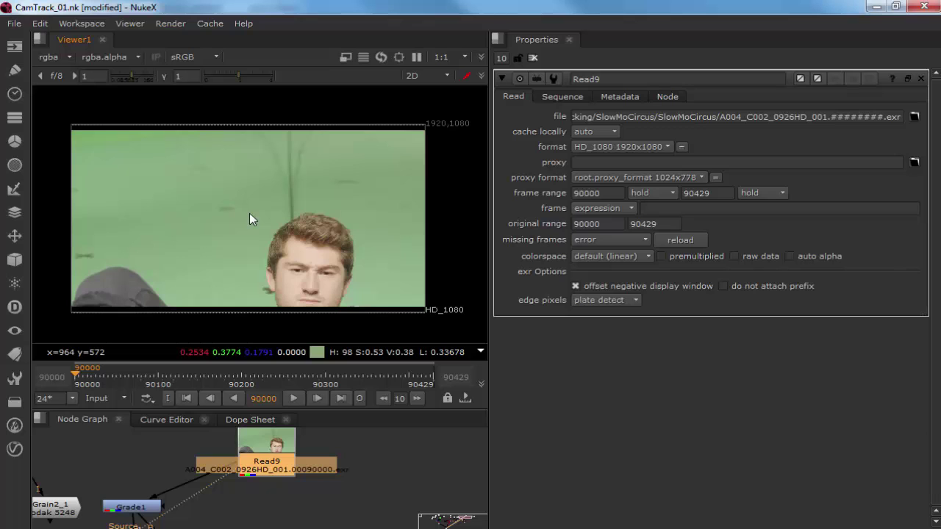
# Scrub forward through the Read9 clip from its opening frames to about frame 90318.
pyautogui.moveTo(110, 373); pyautogui.dragTo(153, 372)
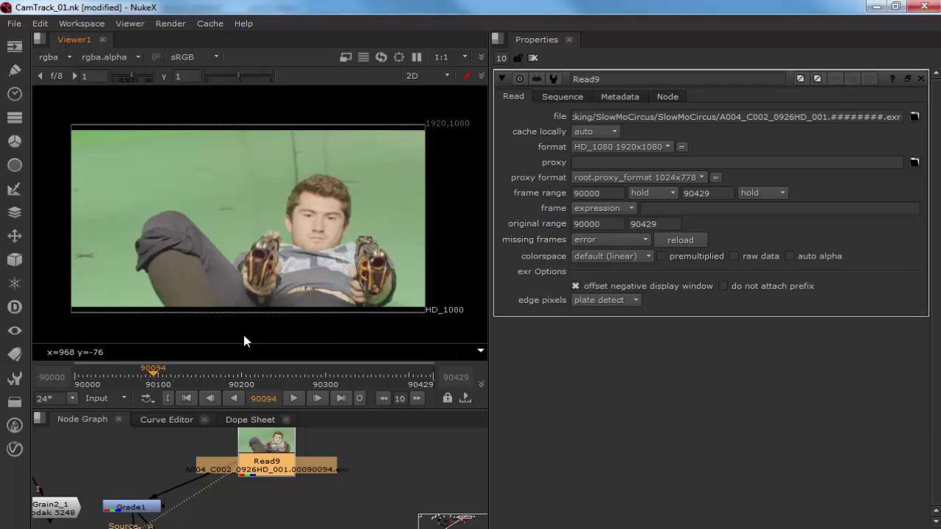
pyautogui.click(160, 376)
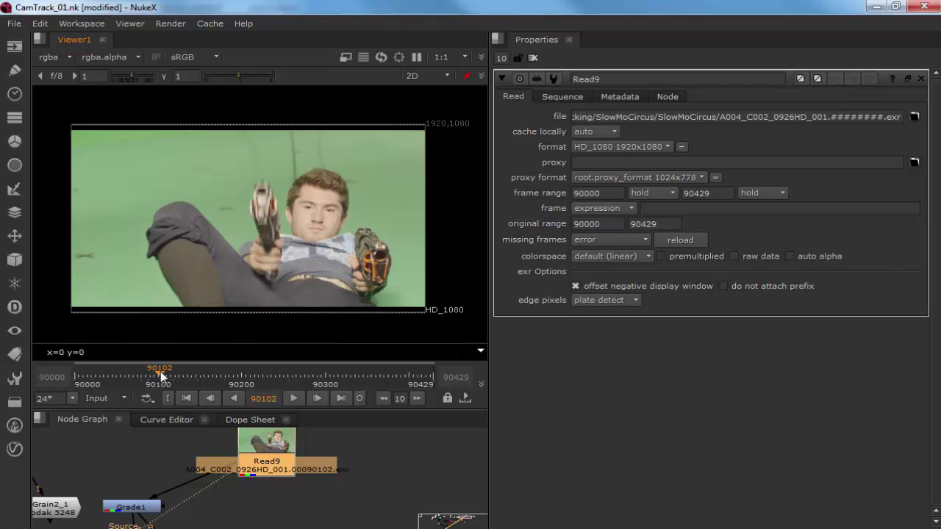
pyautogui.moveTo(160, 372); pyautogui.dragTo(339, 358)
# Check the street panorama image and the neighbouring footage nodes in the viewer.
pyautogui.moveTo(126, 467); pyautogui.dragTo(223, 461, button='middle')
pyautogui.moveTo(70, 478)
pyautogui.mouseDown(button='middle')
pyautogui.moveTo(156, 466)
pyautogui.moveTo(309, 471)
pyautogui.mouseUp(button='middle')
pyautogui.click(250, 471)
pyautogui.press('1')
pyautogui.moveTo(180, 465)
pyautogui.mouseDown(button='middle')
pyautogui.moveTo(263, 461)
pyautogui.moveTo(284, 493)
pyautogui.moveTo(292, 459)
pyautogui.moveTo(359, 469)
pyautogui.mouseUp(button='middle')
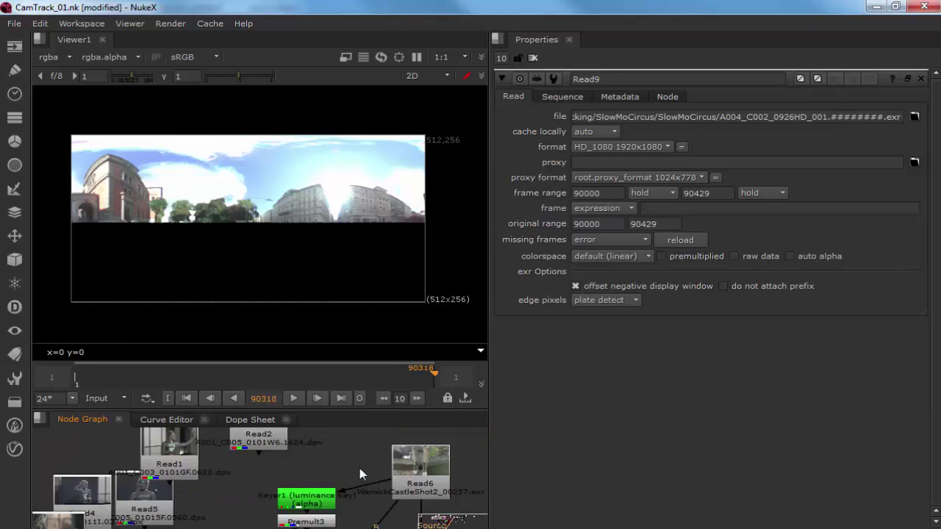
pyautogui.click(274, 484)
pyautogui.press('1')
# Maximize the node graph and arrange Read3, Read4 and Read5 in a row with Read1 and Read2 below, clear of the node tree.
pyautogui.press('space')
pyautogui.moveTo(324, 394); pyautogui.dragTo(566, 212, button='middle')
pyautogui.moveTo(317, 401); pyautogui.dragTo(133, 212)
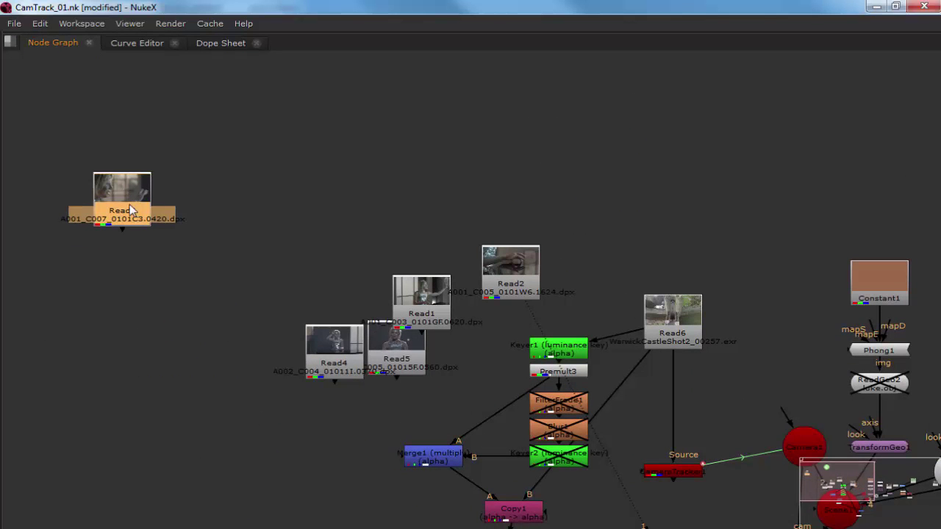
pyautogui.moveTo(338, 354); pyautogui.dragTo(230, 208)
pyautogui.moveTo(397, 353); pyautogui.dragTo(323, 221)
pyautogui.moveTo(416, 296); pyautogui.dragTo(149, 273)
pyautogui.moveTo(518, 276); pyautogui.dragTo(276, 292)
pyautogui.moveTo(223, 267); pyautogui.dragTo(346, 384, button='middle')
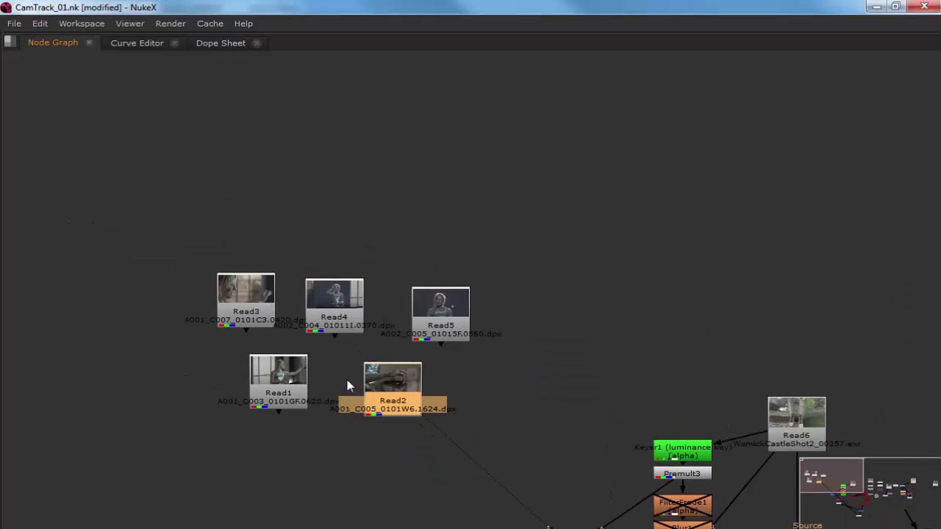
# Show Read3 in the viewer and play the clip from its first frame.
pyautogui.scroll(5, 345, 383)
pyautogui.click(183, 251)
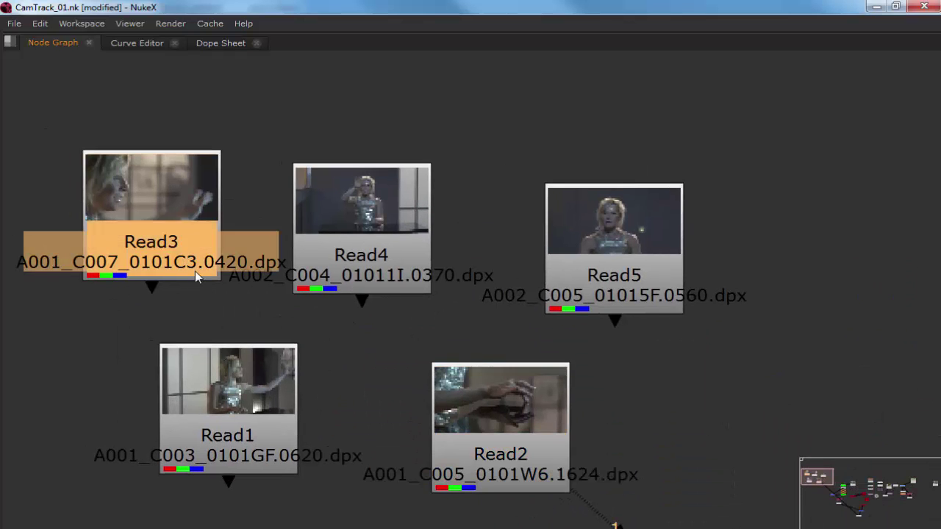
pyautogui.press('1')
pyautogui.press('space')
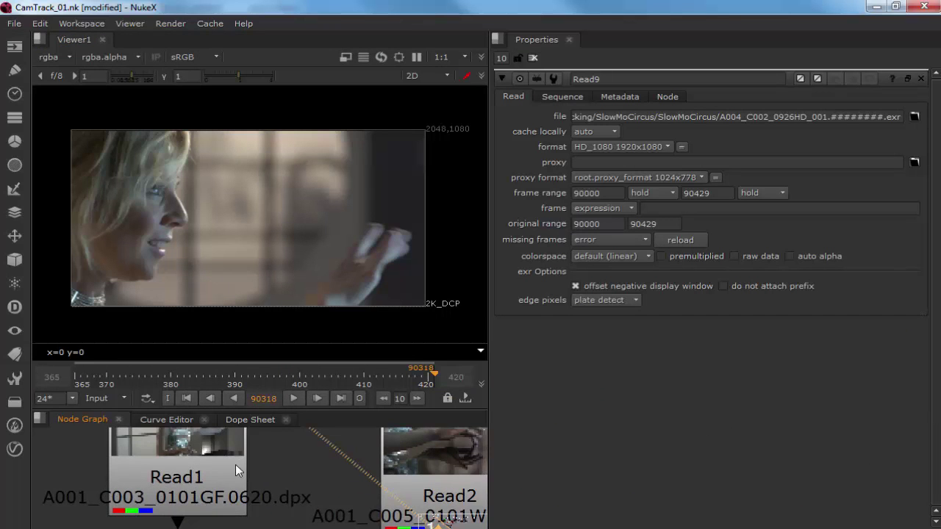
pyautogui.click(189, 397)
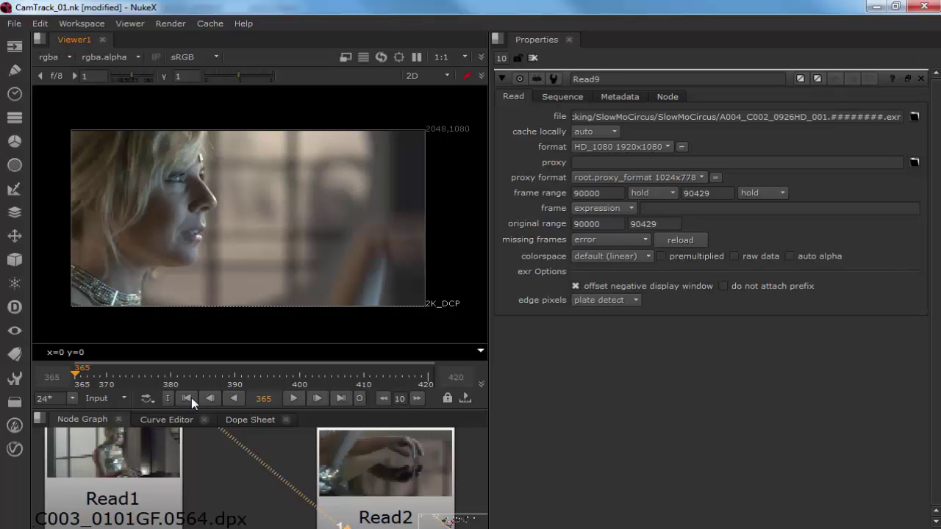
pyautogui.click(292, 398)
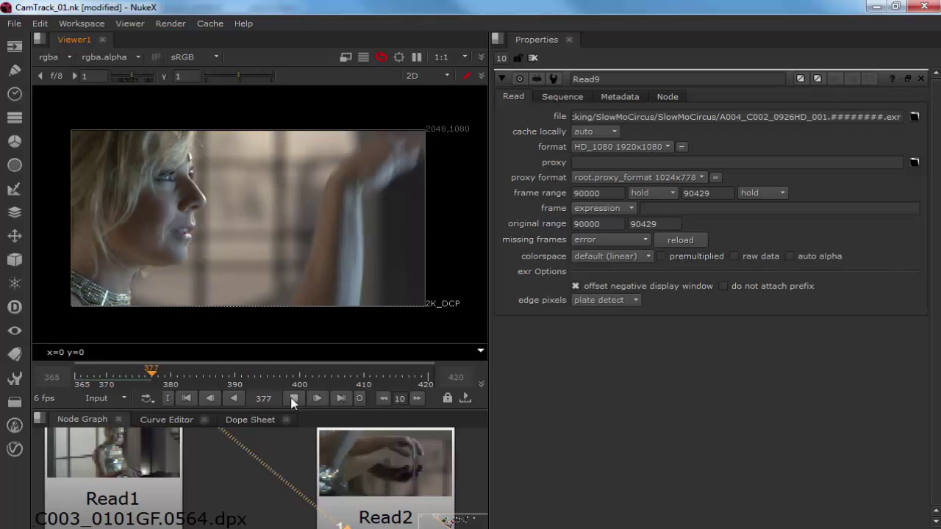
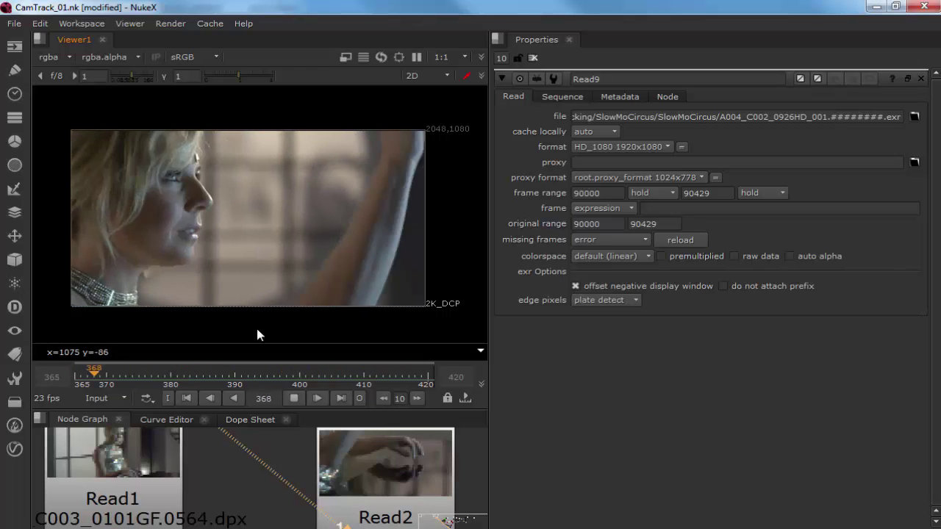
# Show Read4 in the viewer during playback, and stop playback after watching the camera move.
pyautogui.moveTo(235, 461); pyautogui.dragTo(216, 466, button='middle')
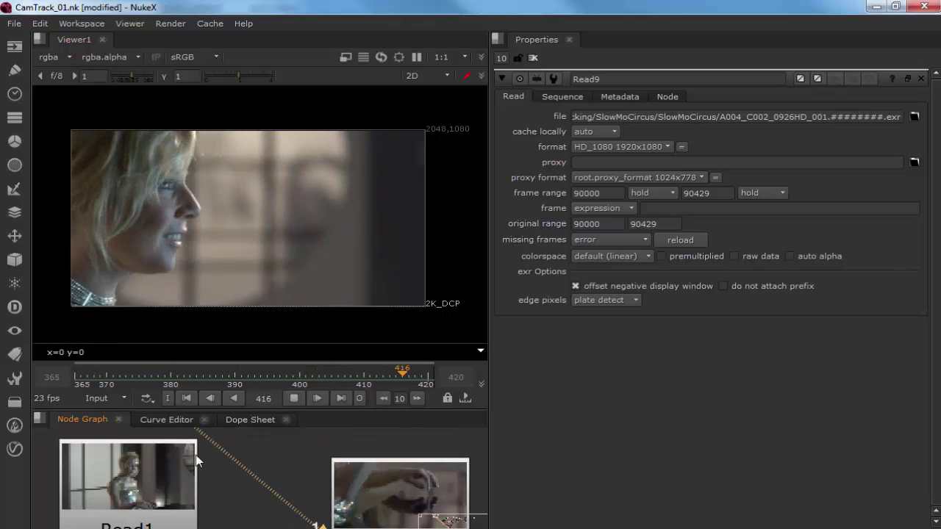
pyautogui.scroll(3, 220, 473)
pyautogui.scroll(-1, 171, 494)
pyautogui.scroll(2, 239, 465)
pyautogui.click(239, 465)
pyautogui.press('1')
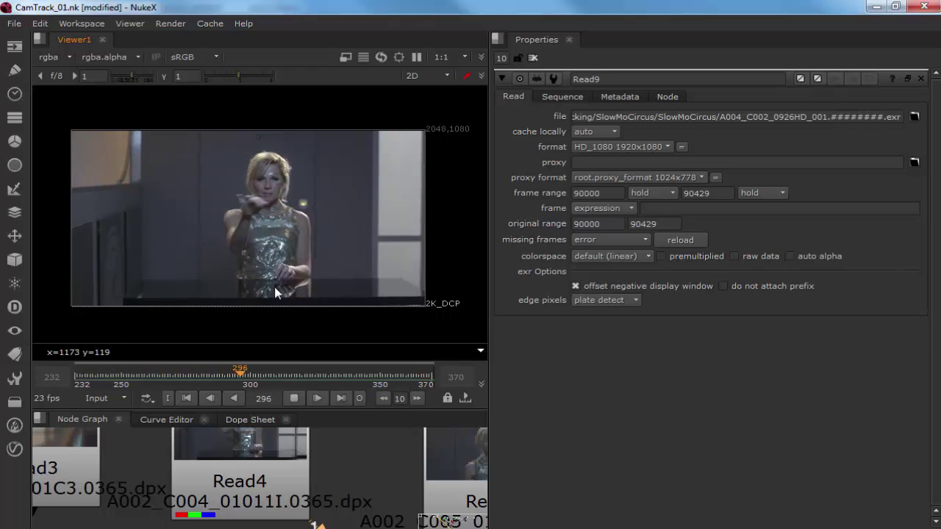
pyautogui.click(293, 398)
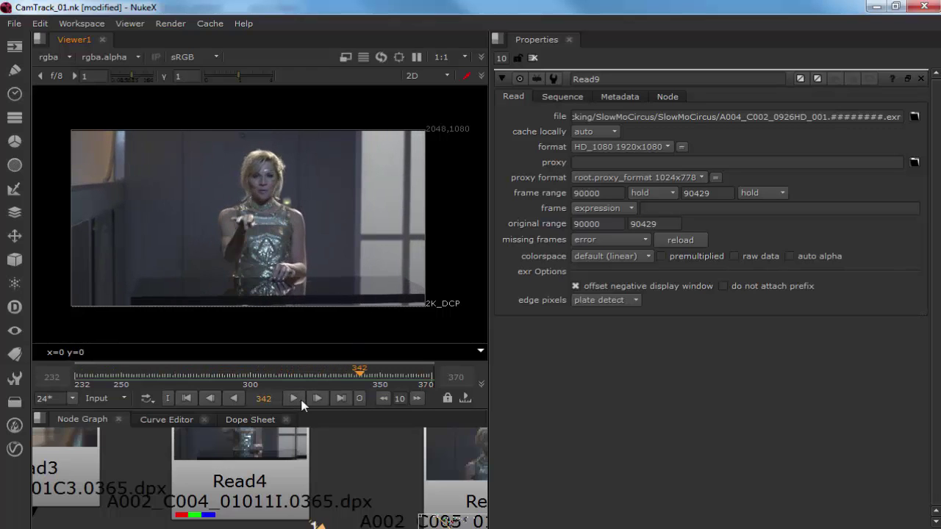
# Compare the first and last frames of the Read4 clip, ending on the first frame.
pyautogui.click(339, 399)
pyautogui.click(186, 398)
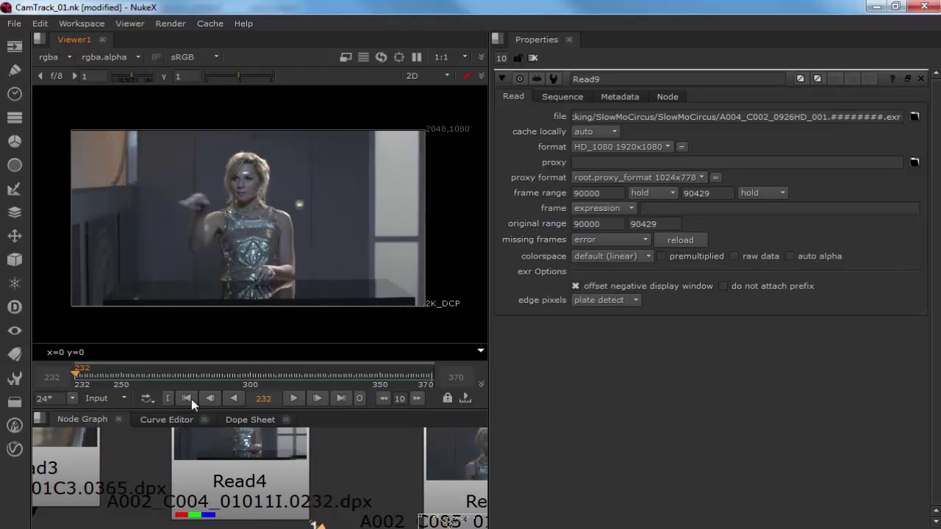
pyautogui.click(316, 398)
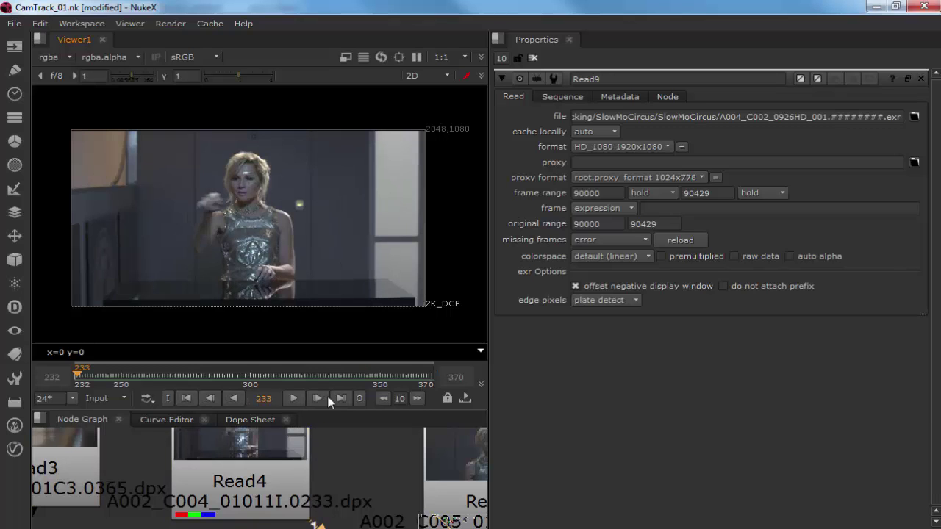
pyautogui.click(341, 397)
pyautogui.click(188, 397)
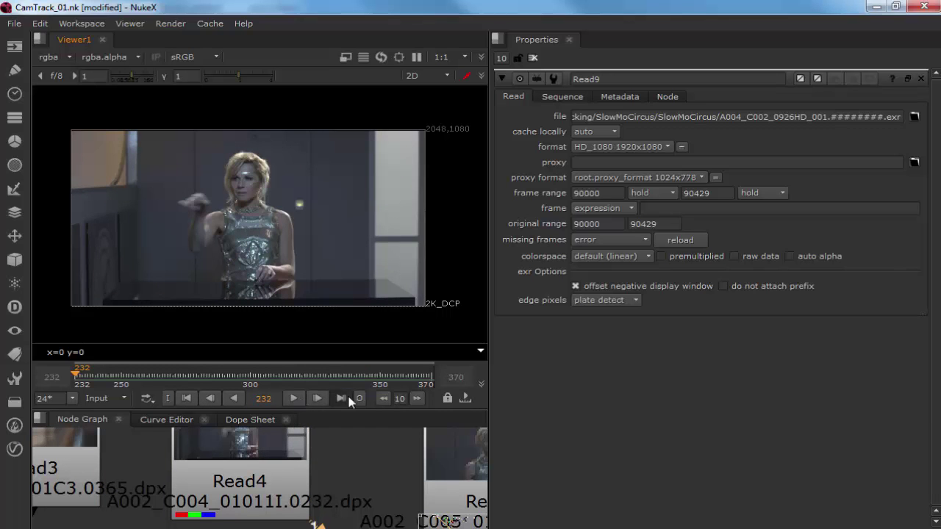
pyautogui.click(341, 398)
pyautogui.click(186, 397)
# Show the Read3 close-up in the viewer again for comparison with Read4.
pyautogui.moveTo(147, 489); pyautogui.dragTo(278, 473, button='middle')
pyautogui.press('1')
pyautogui.moveTo(345, 484); pyautogui.dragTo(314, 471, button='middle')
pyautogui.scroll(-4, 294, 466)
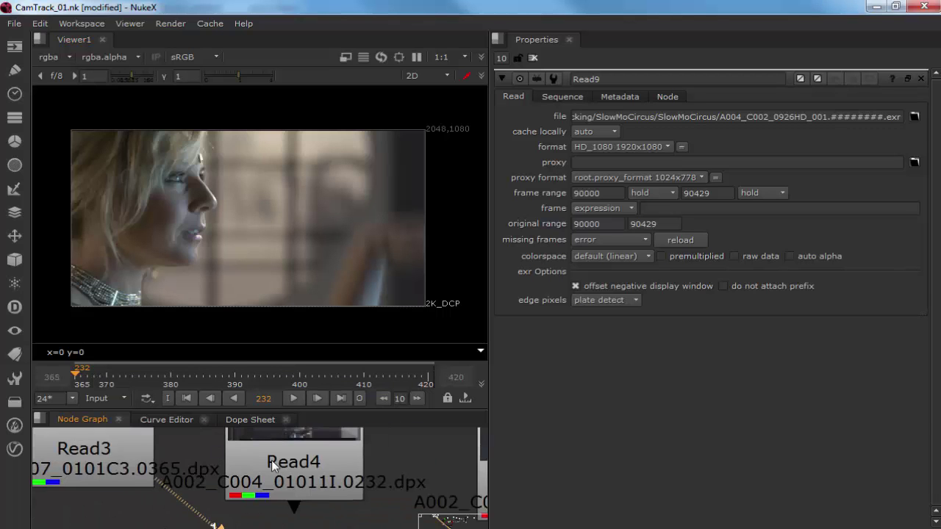
# Show Read5 in the viewer, play part of the clip and stop the playback.
pyautogui.click(211, 457)
pyautogui.press('1')
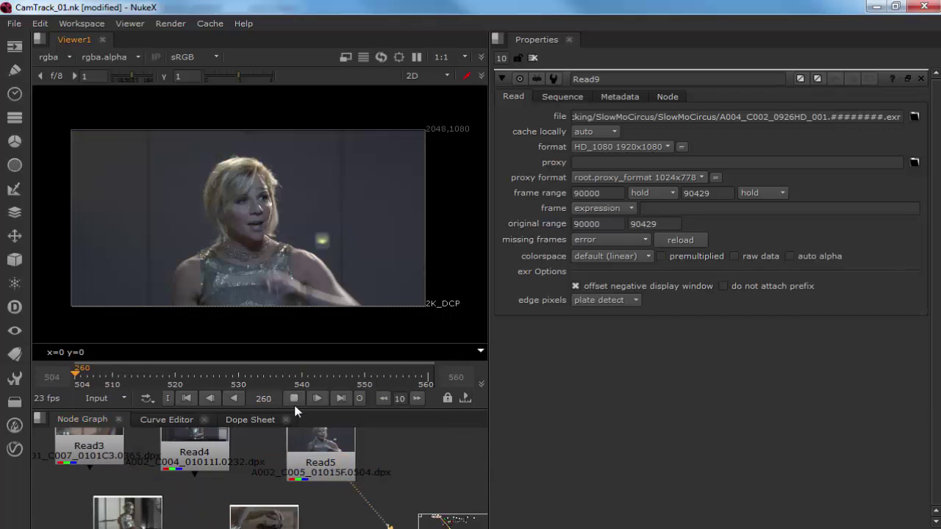
pyautogui.click(294, 398)
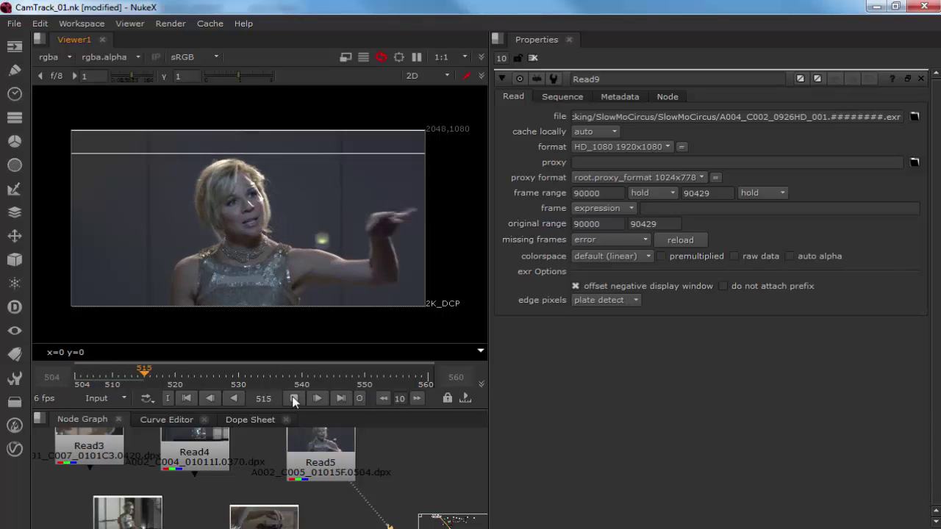
pyautogui.click(293, 398)
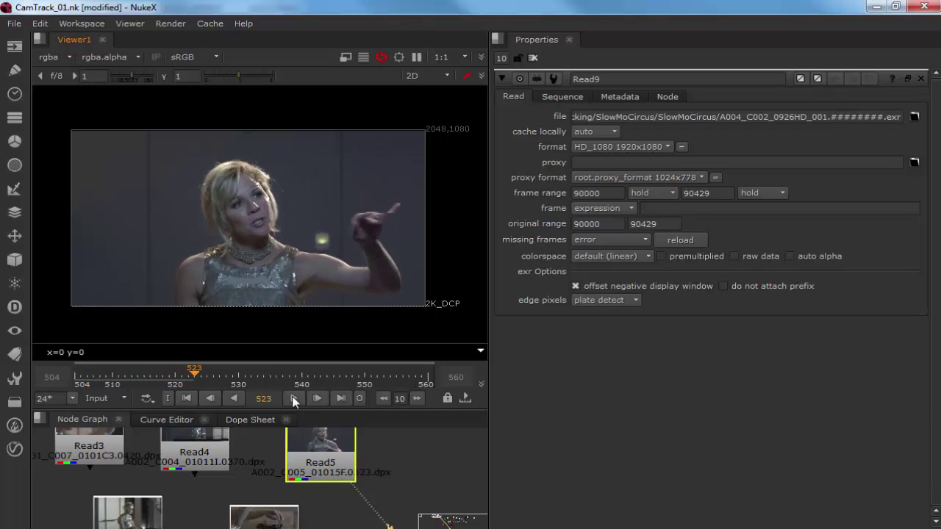
# Compare the first and last frames of the Read5 clip, ending on the last frame.
pyautogui.click(341, 398)
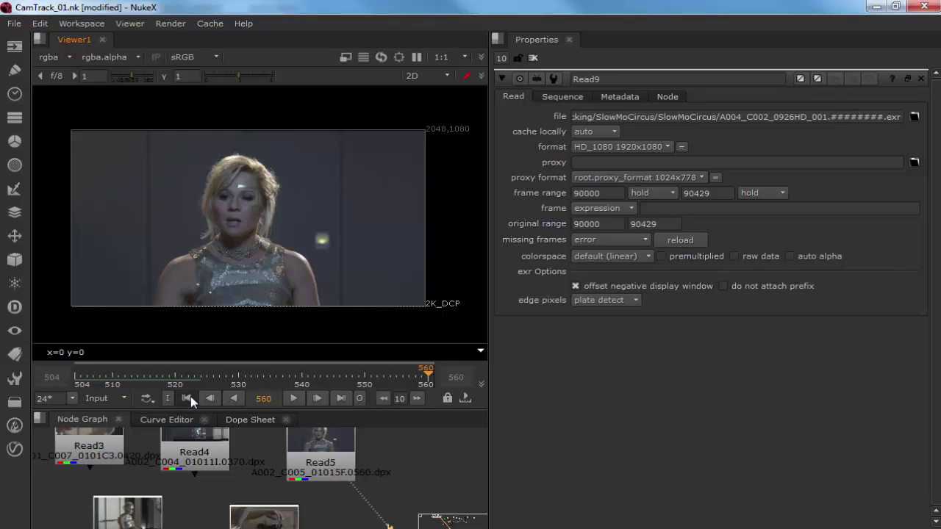
pyautogui.click(189, 398)
pyautogui.click(341, 398)
# Show Read1 in the viewer and compare the first and last frames of its clip.
pyautogui.moveTo(158, 505); pyautogui.dragTo(217, 464, button='middle')
pyautogui.click(217, 465)
pyautogui.press('1')
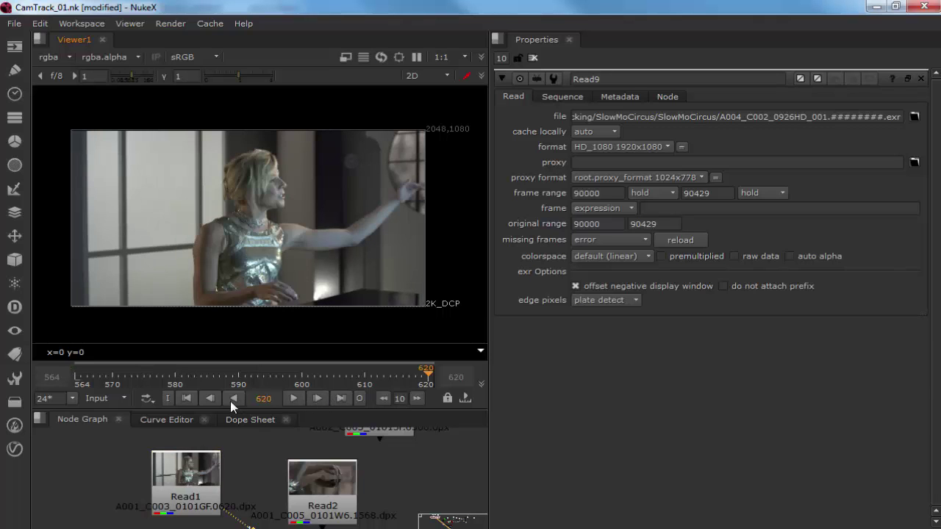
pyautogui.click(193, 398)
pyautogui.click(341, 399)
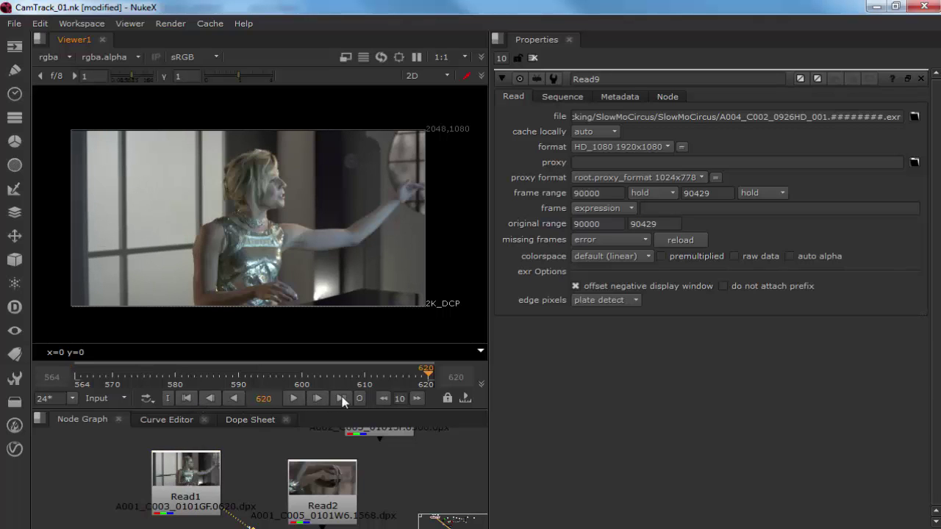
# Play the Read1 clip to examine its camera move and stop the playback.
pyautogui.click(294, 397)
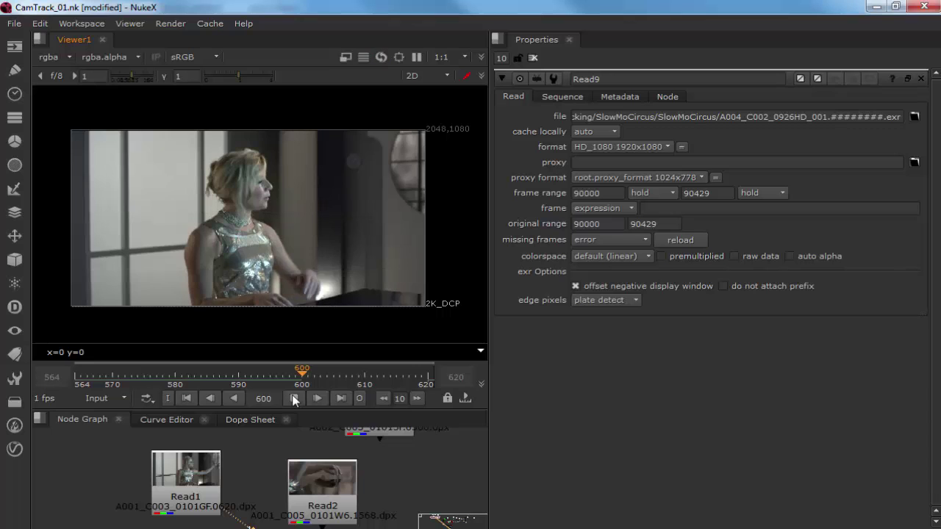
pyautogui.click(294, 398)
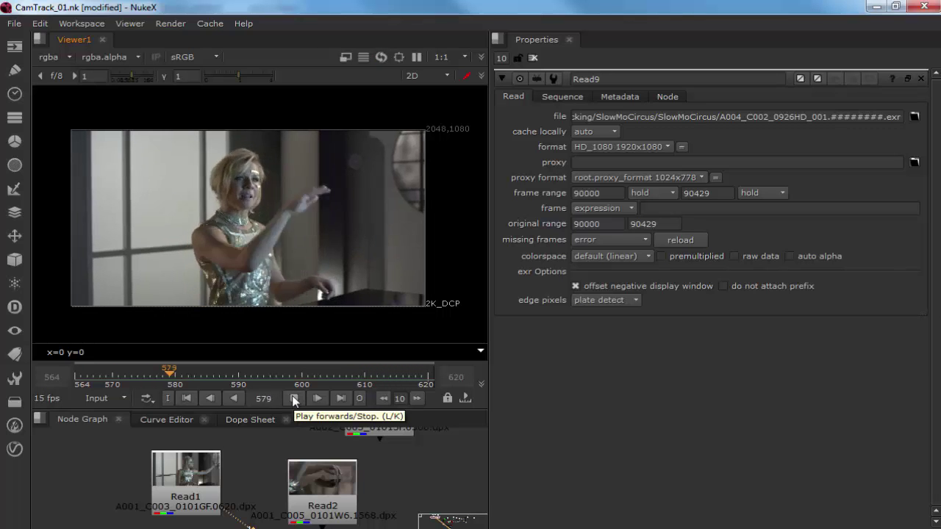
pyautogui.click(294, 398)
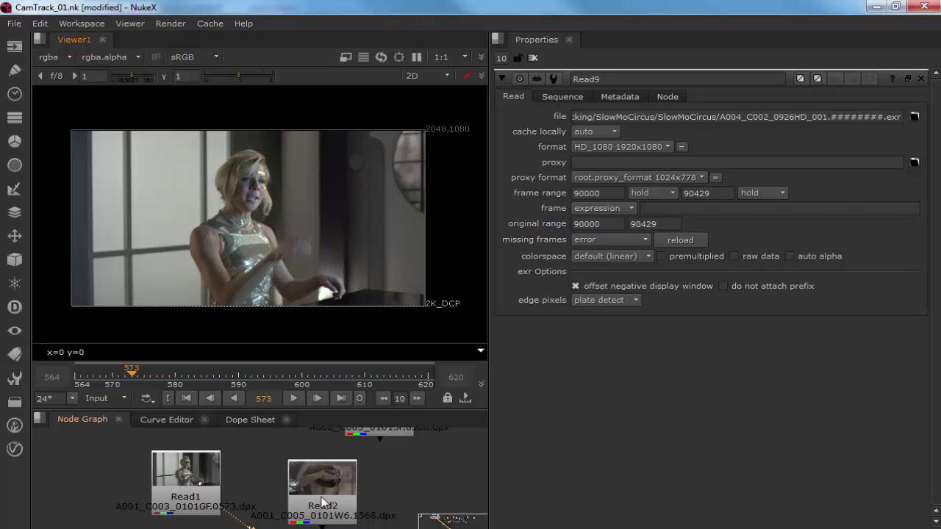
# Show the Read2 close-up of the hands in the viewer, play the clip and stop the playback.
pyautogui.click(324, 502)
pyautogui.press('1')
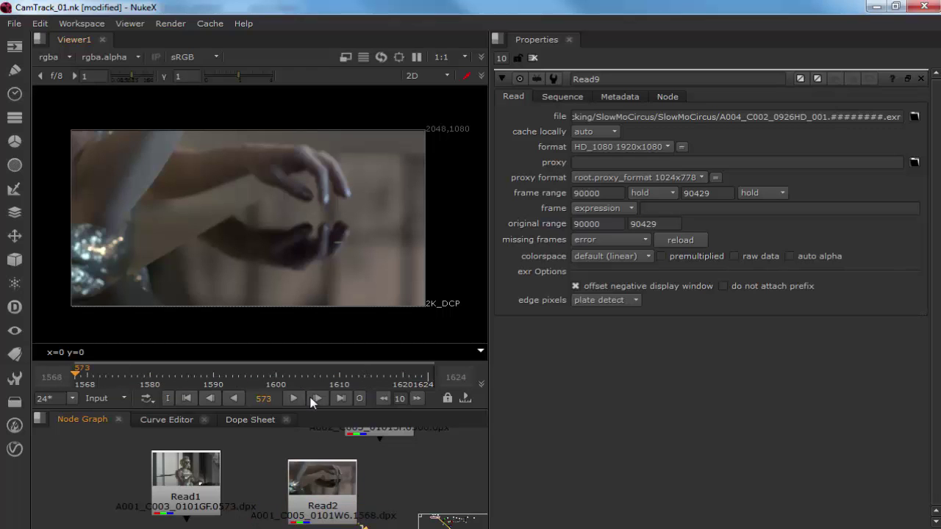
pyautogui.press('l')
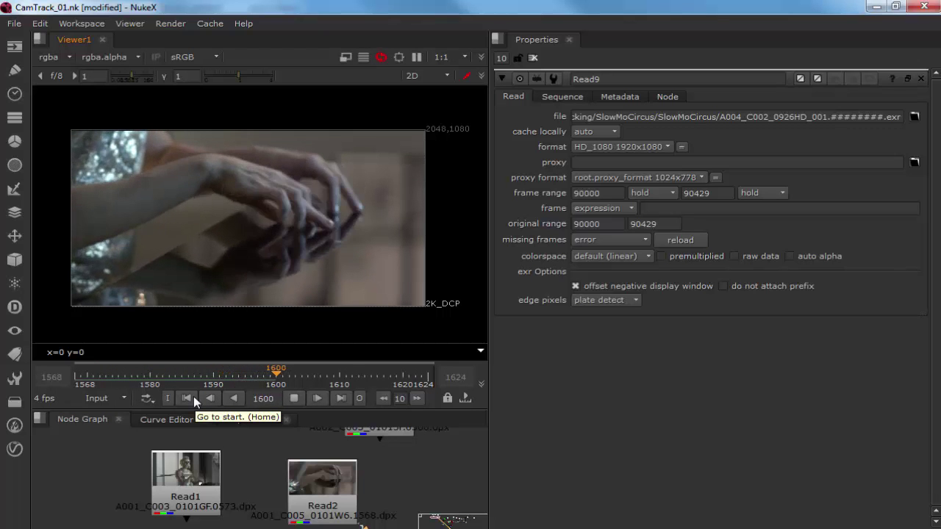
pyautogui.click(294, 399)
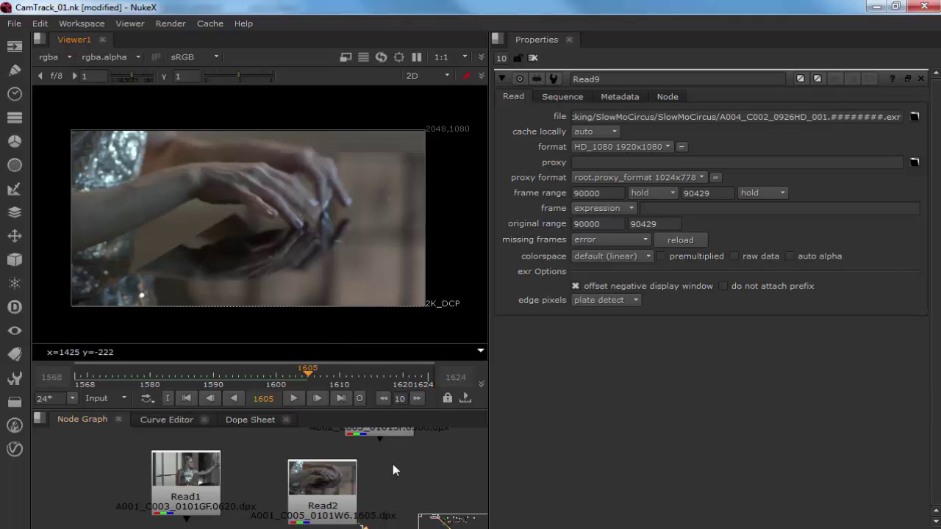
# Show the castle tower clip in the viewer and place its read node in an empty area of the node graph.
pyautogui.moveTo(422, 462); pyautogui.dragTo(230, 468, button='middle')
pyautogui.scroll(-3, 336, 471)
pyautogui.moveTo(159, 464); pyautogui.dragTo(305, 515, button='middle')
pyautogui.moveTo(307, 524); pyautogui.dragTo(110, 440)
pyautogui.moveTo(110, 441); pyautogui.dragTo(170, 472, button='middle')
pyautogui.click(159, 441)
pyautogui.click(174, 471)
pyautogui.press('1')
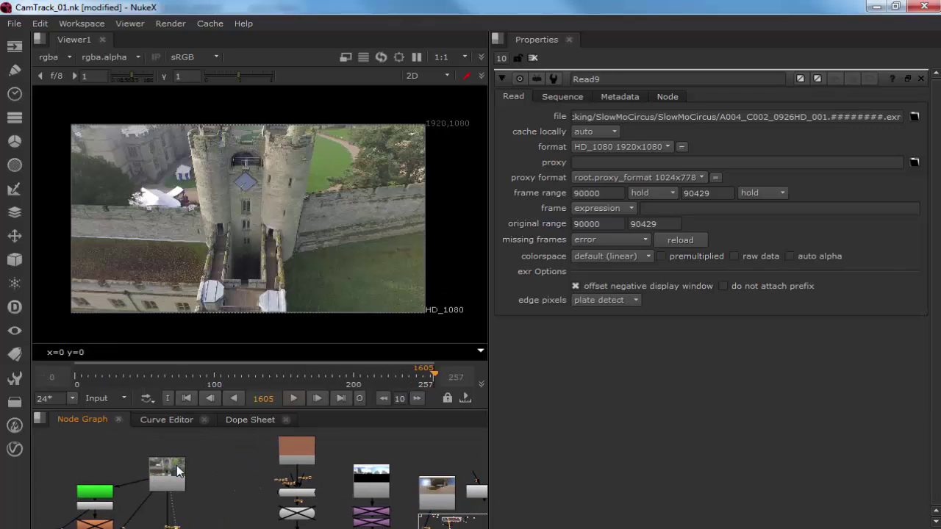
pyautogui.moveTo(257, 466); pyautogui.dragTo(285, 463, button='middle')
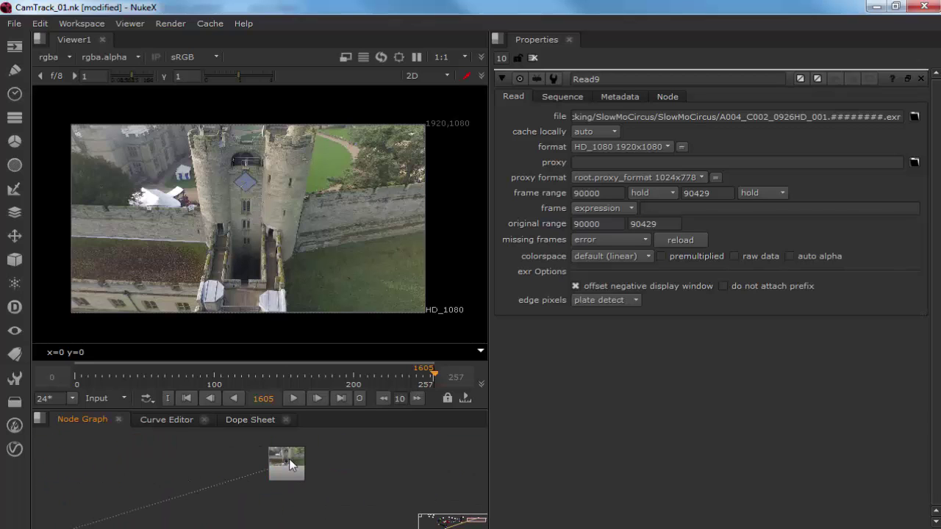
pyautogui.moveTo(288, 464); pyautogui.dragTo(294, 446)
# Set the project directory to the 2560 folder in the project settings and check the script's path.
pyautogui.click(366, 462)
pyautogui.press('s')
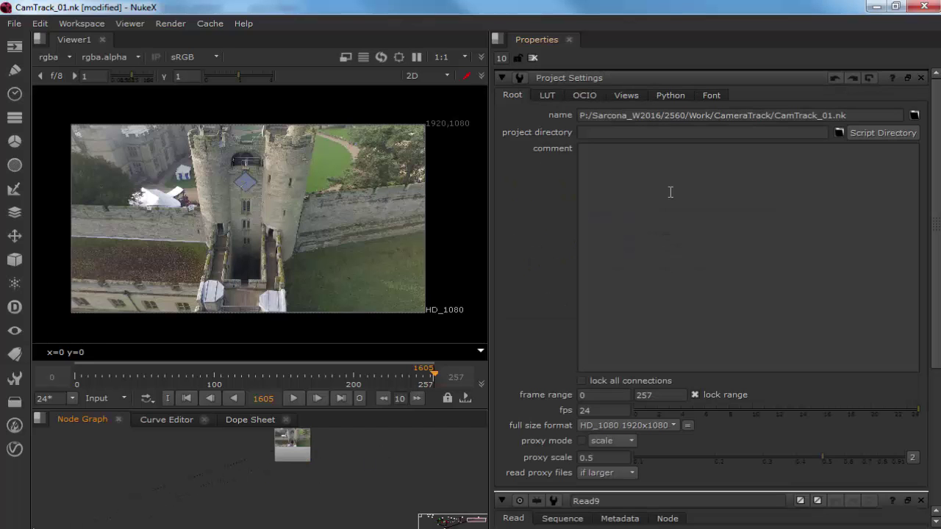
pyautogui.click(840, 134)
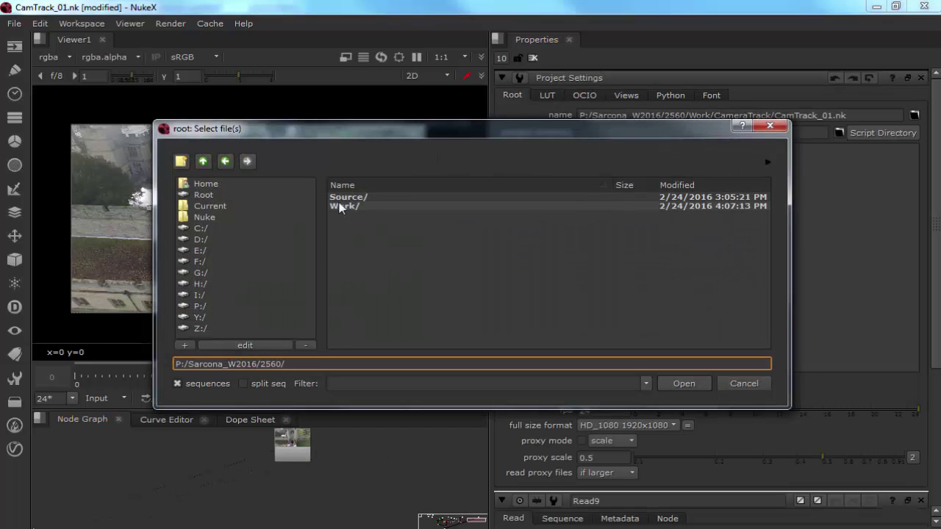
pyautogui.click(687, 380)
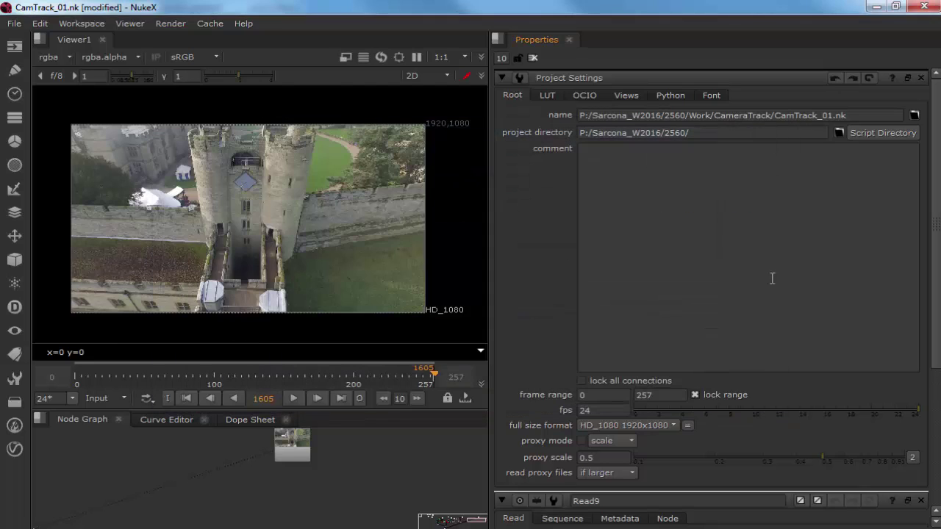
pyautogui.moveTo(877, 115); pyautogui.dragTo(578, 114)
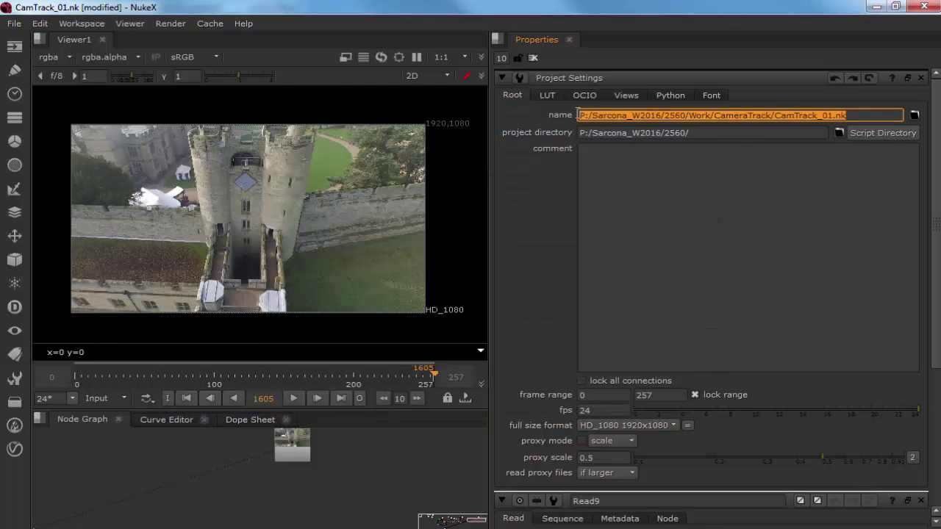
# Set the project's full size format to HD_1080 1920x1080 and check its frame range.
pyautogui.click(603, 424)
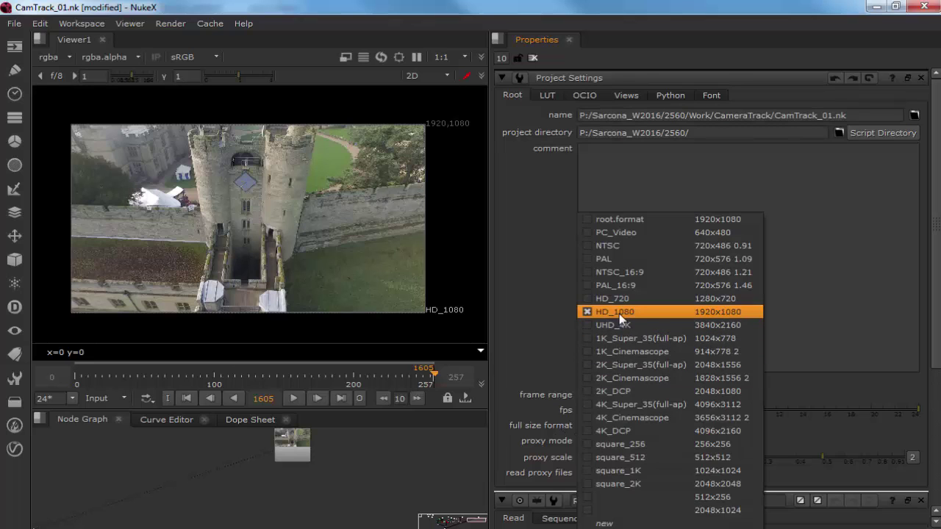
pyautogui.click(729, 310)
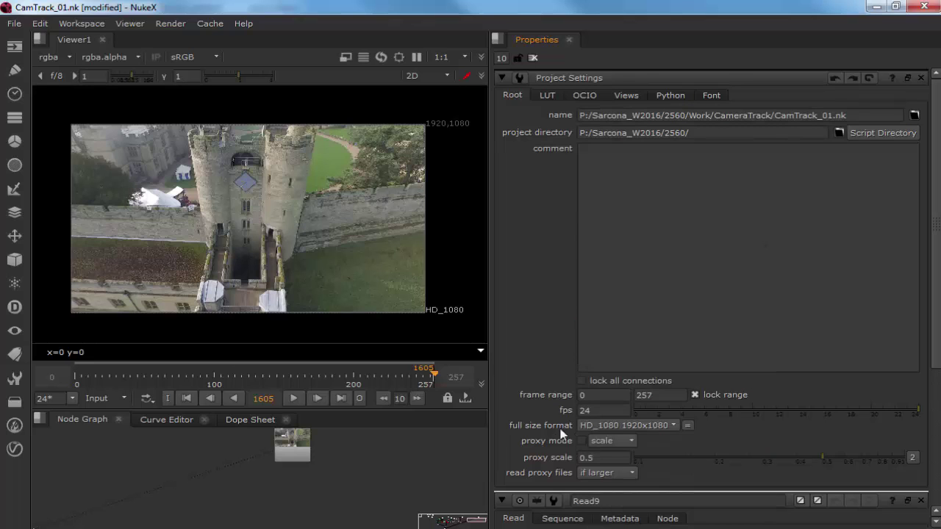
pyautogui.click(611, 394)
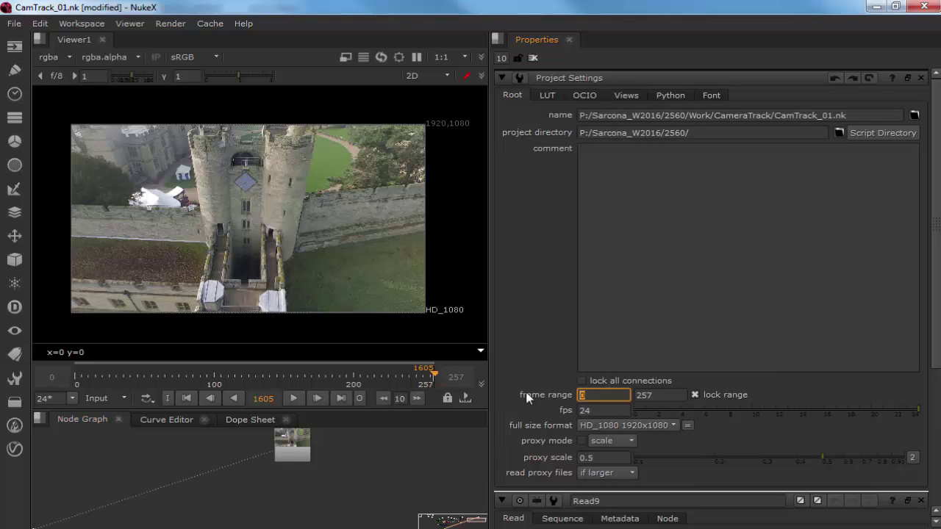
pyautogui.click(663, 395)
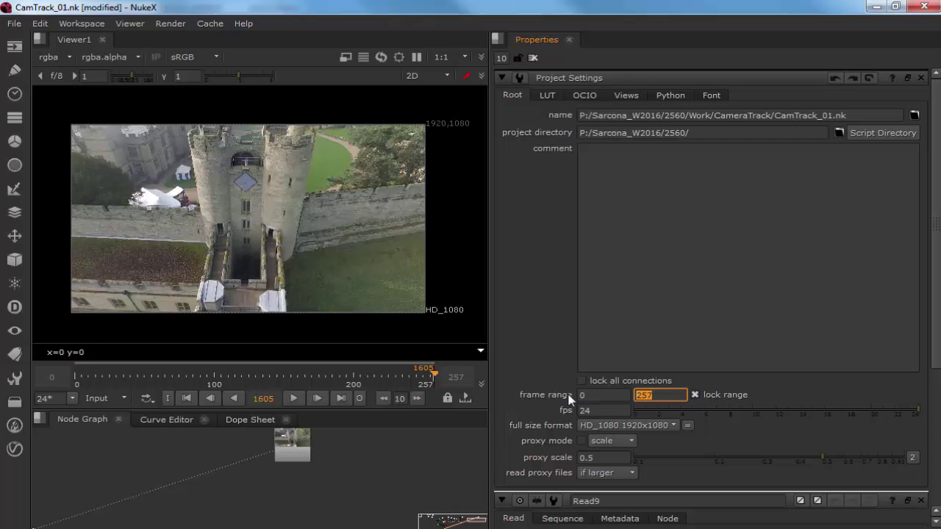
# With the timeline range on Input, check the castle clip's original frame range against the project's frame range.
pyautogui.click(120, 398)
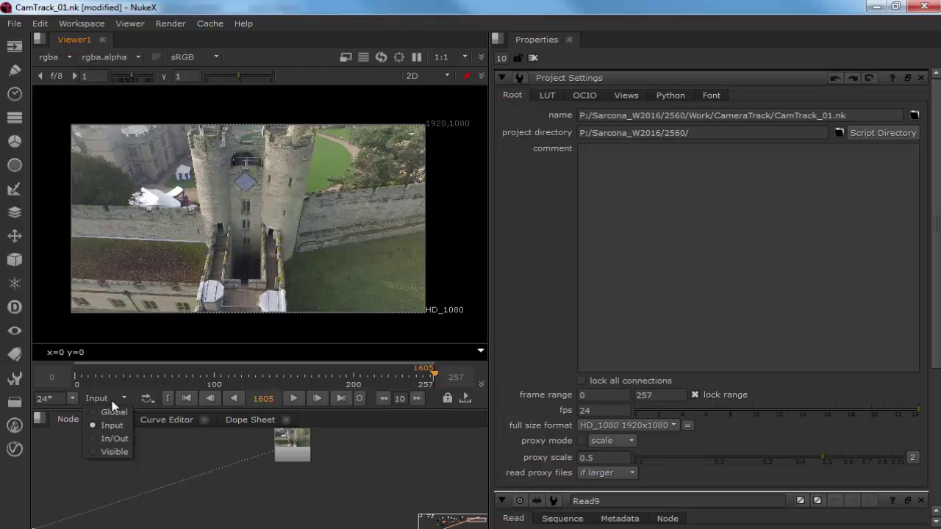
pyautogui.click(115, 427)
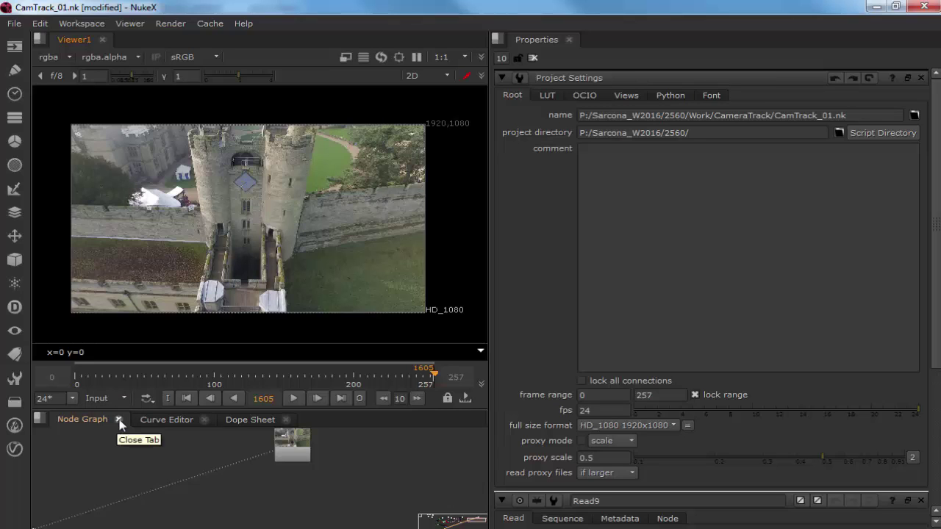
pyautogui.doubleClick(295, 448)
pyautogui.click(576, 224)
pyautogui.press('Tab')
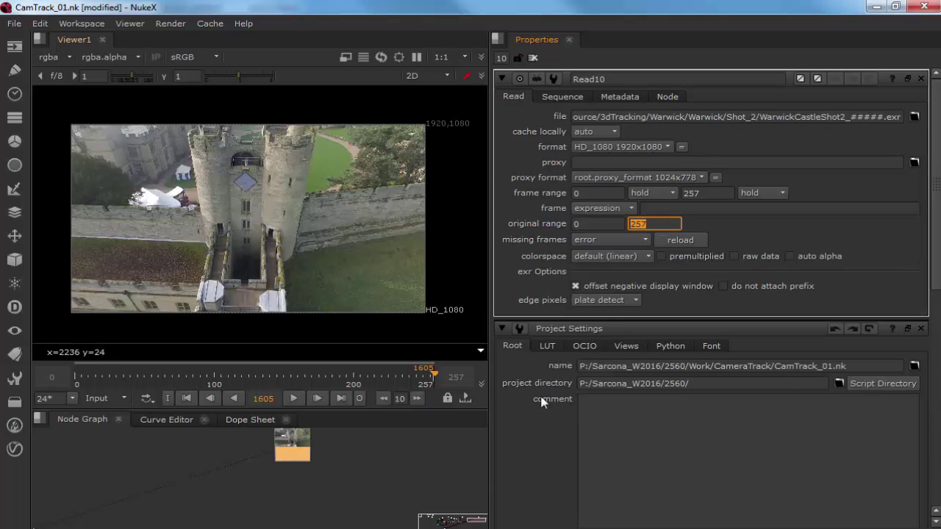
pyautogui.scroll(-10, 530, 394)
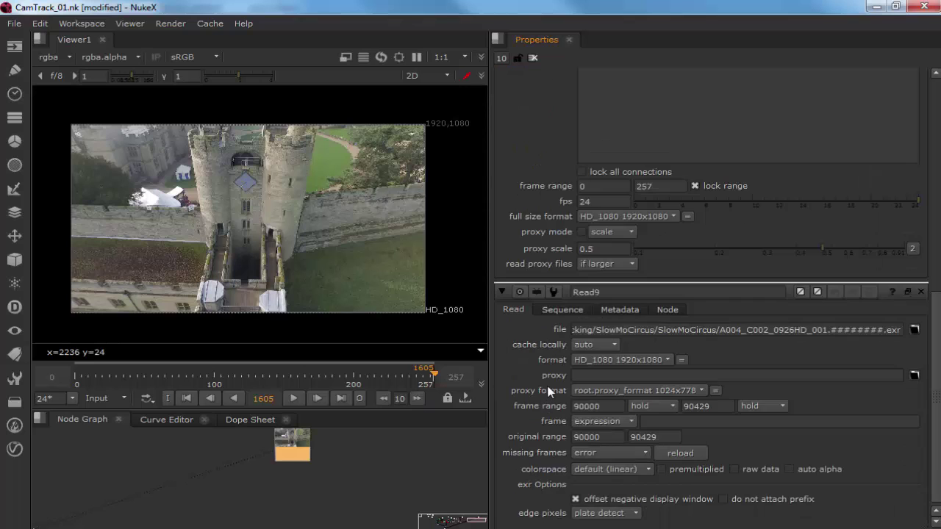
pyautogui.scroll(3, 550, 390)
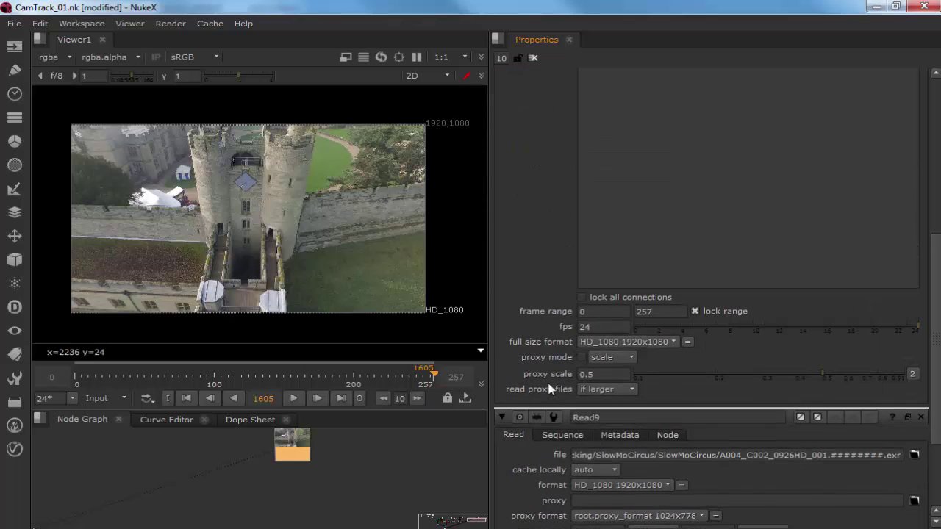
pyautogui.click(682, 312)
# Set the timeline range to Global, play the castle clip briefly from its first frame and stop.
pyautogui.click(103, 398)
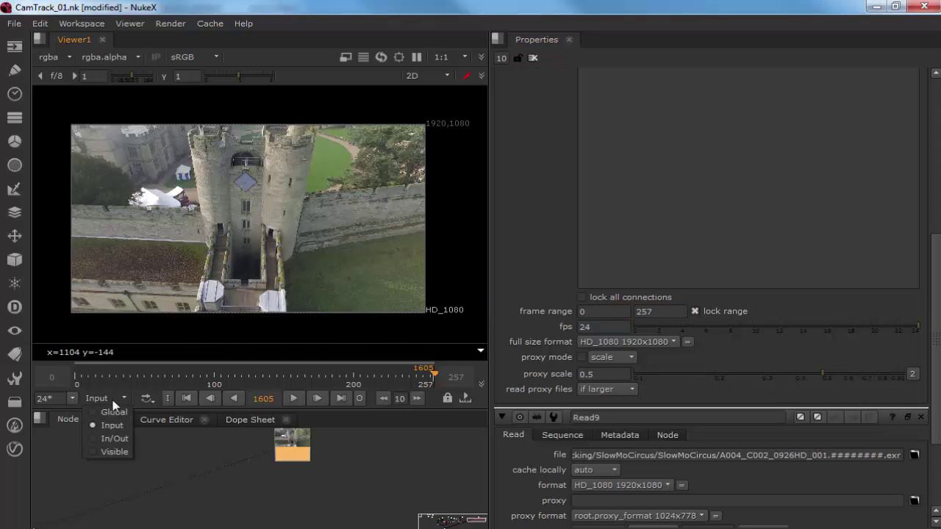
pyautogui.click(113, 414)
pyautogui.click(184, 398)
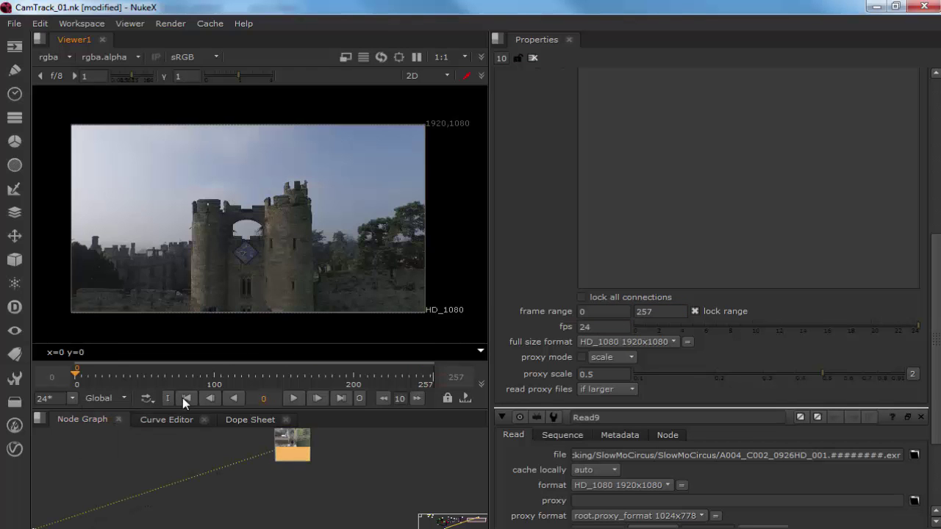
pyautogui.click(293, 398)
pyautogui.click(294, 399)
# Close all open node and project properties, deselect the castle clip node and save the script.
pyautogui.scroll(8, 557, 374)
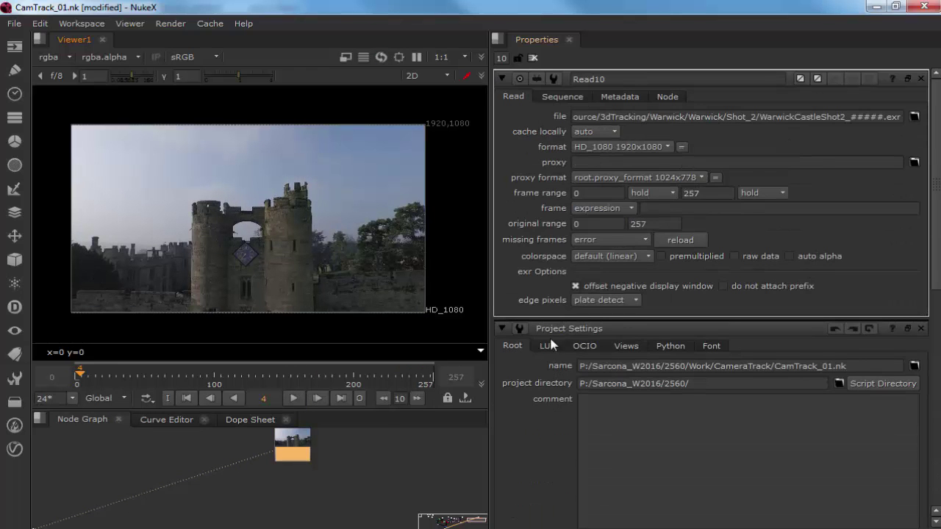
pyautogui.click(533, 57)
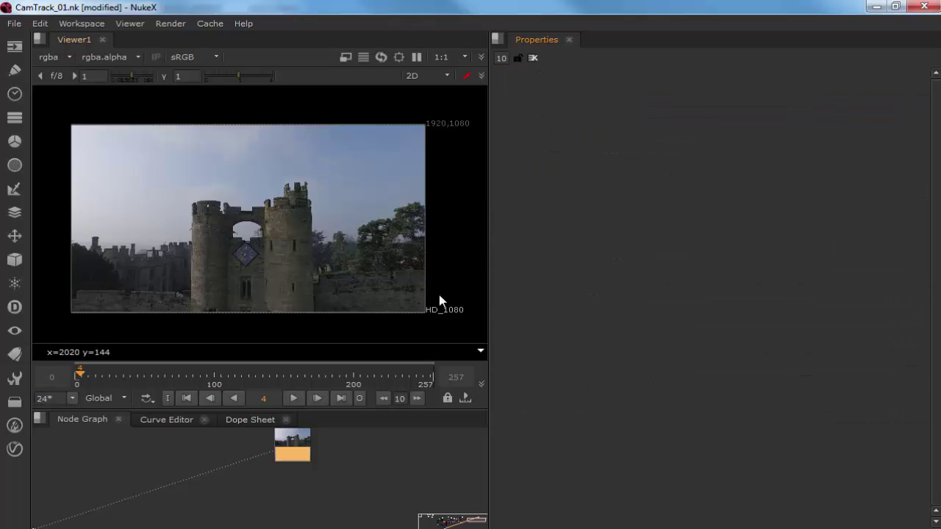
pyautogui.click(328, 464)
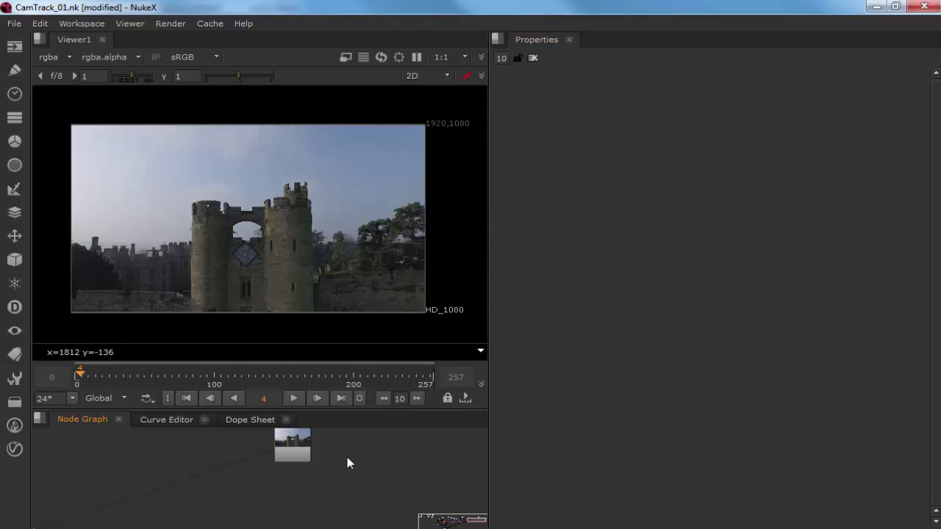
# Add a CameraTracker node below the castle clip's read node.
pyautogui.click(299, 457)
pyautogui.press('Tab')
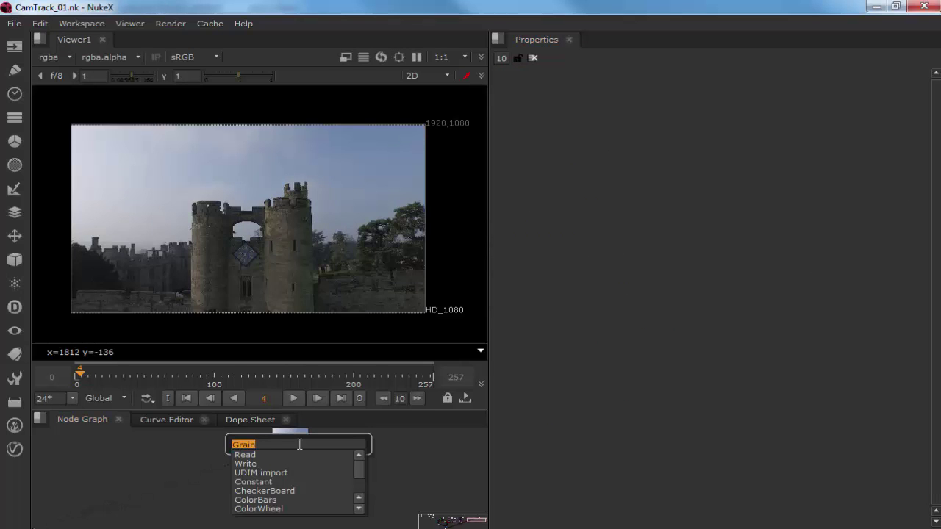
pyautogui.write('camera')
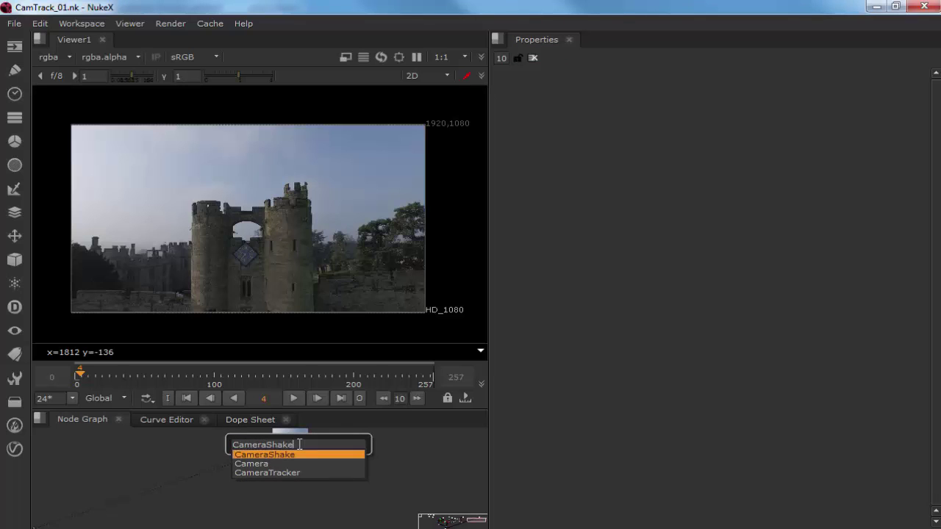
pyautogui.press('Down')
pyautogui.press('Down')
pyautogui.press('Down')
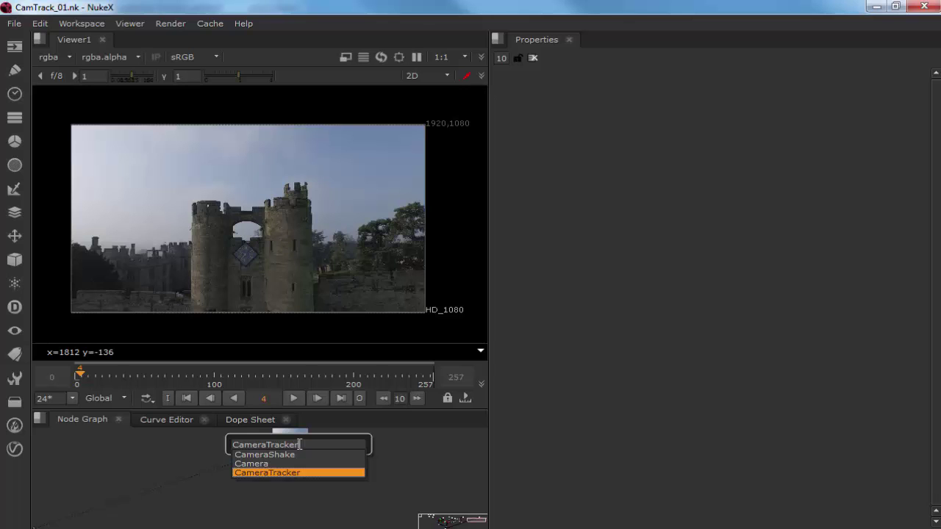
pyautogui.press('Return')
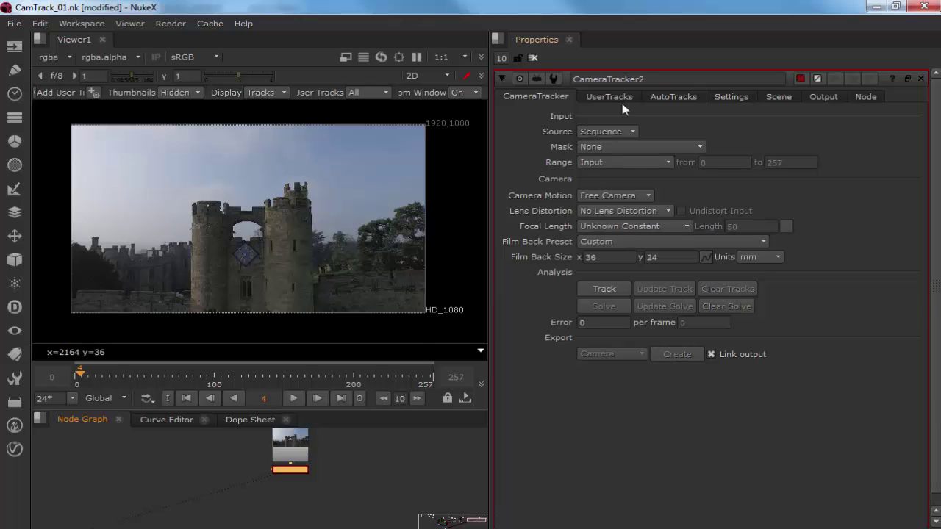
# Show the CameraTracker's feature and tracking settings and return the timeline to the first frame.
pyautogui.click(663, 94)
pyautogui.click(732, 97)
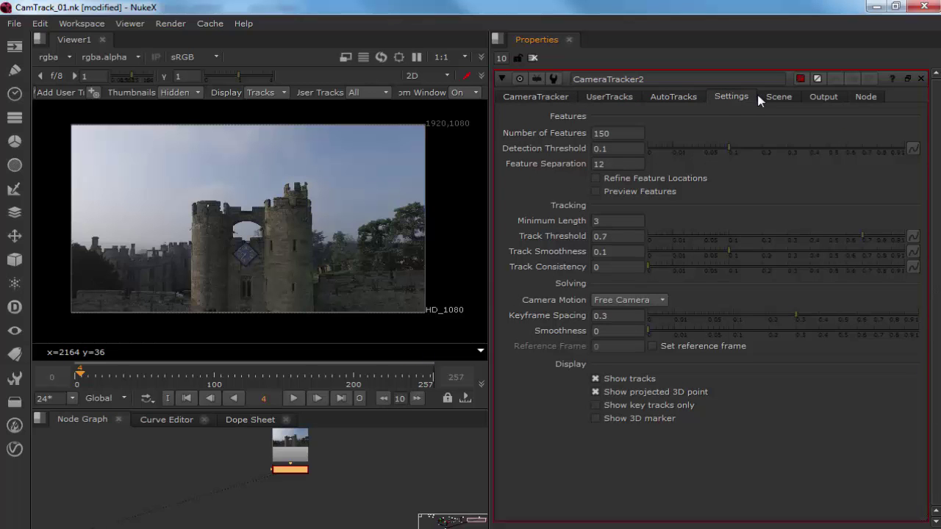
pyautogui.click(188, 398)
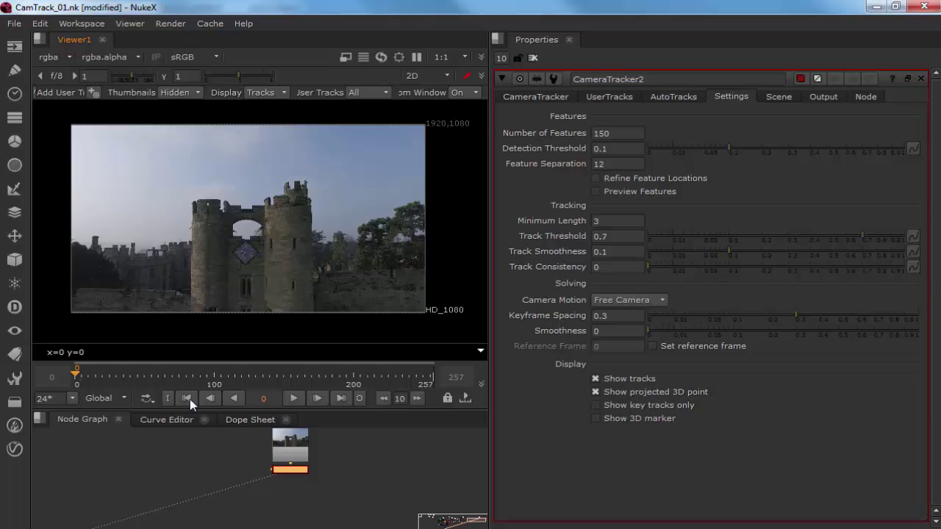
# Turn on the CameraTracker's feature preview, keeping the number of features at 150.
pyautogui.click(616, 134)
pyautogui.doubleClick(615, 133)
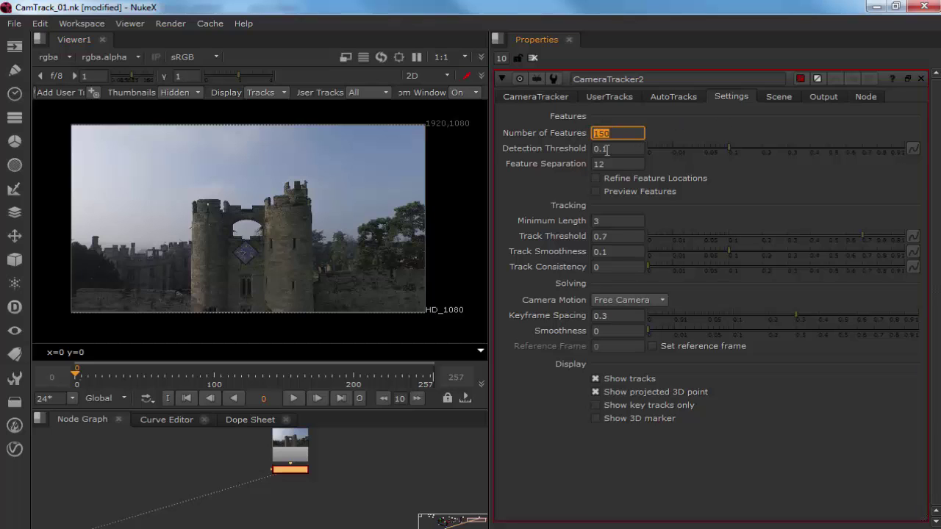
pyautogui.click(628, 192)
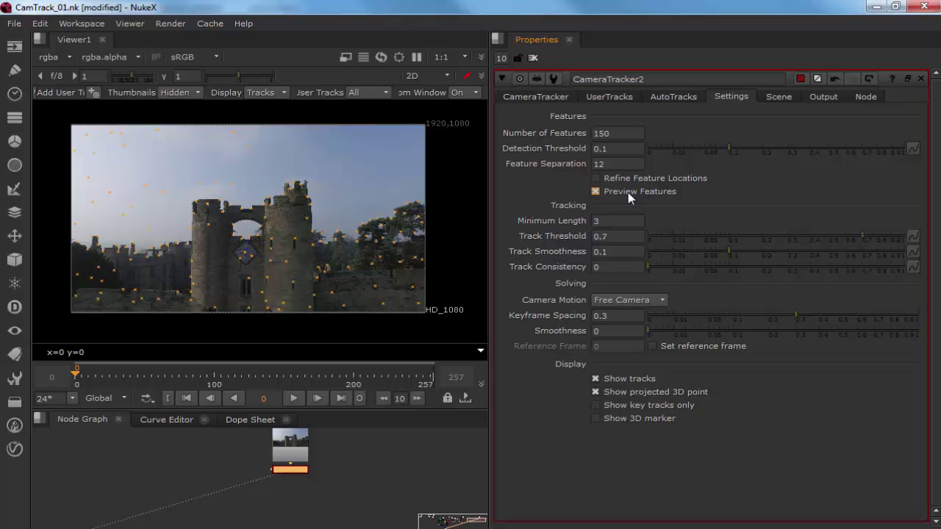
# Raise the viewer gain to 1.5 and gamma to 1.2, and inspect the previewed features around the castle towers.
pyautogui.click(134, 77)
pyautogui.moveTo(133, 77); pyautogui.dragTo(142, 77)
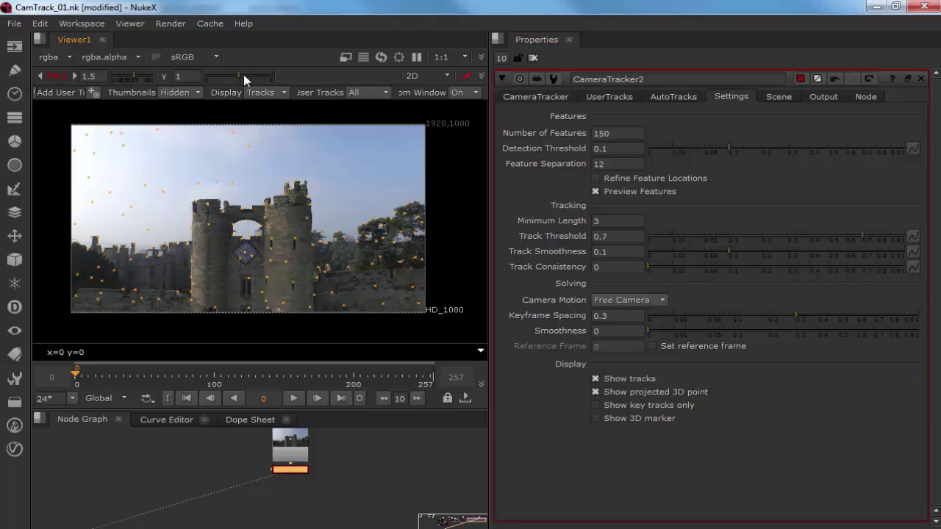
pyautogui.click(246, 76)
pyautogui.moveTo(244, 74); pyautogui.dragTo(241, 75)
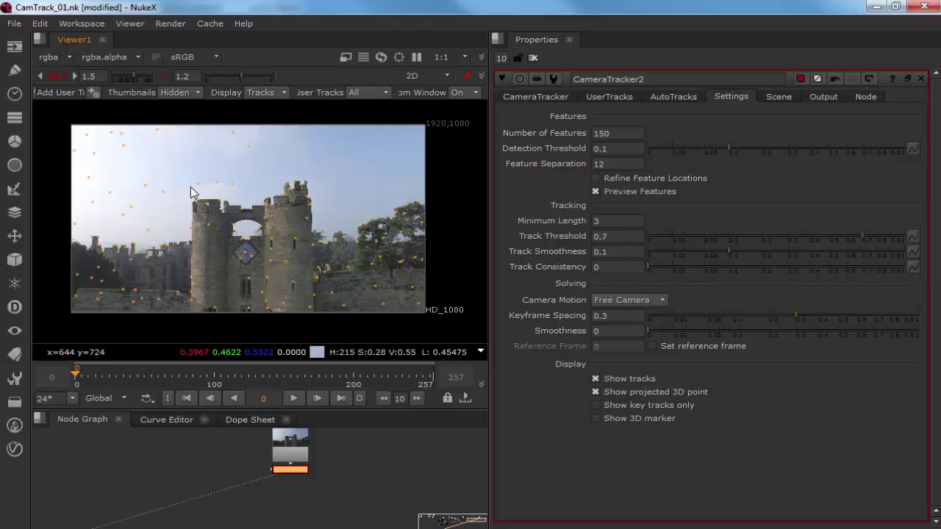
pyautogui.scroll(6, 221, 177)
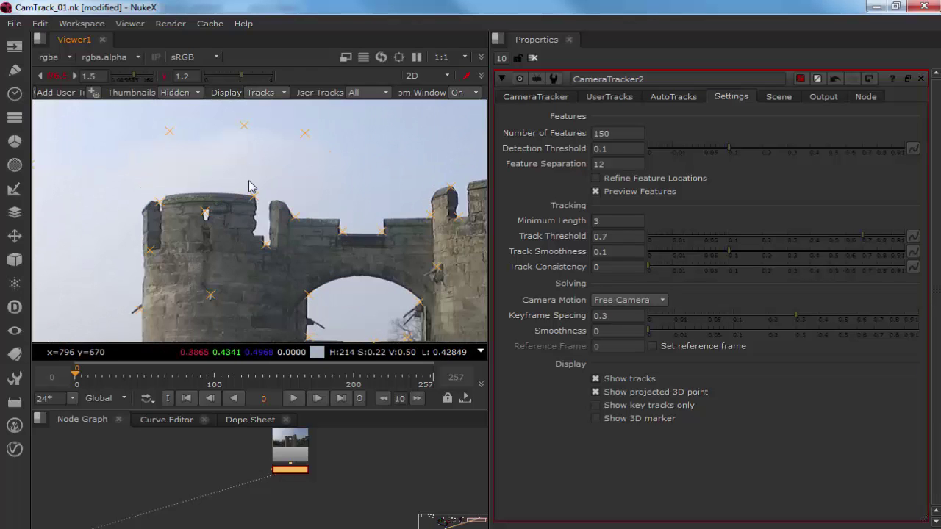
pyautogui.scroll(-2, 249, 186)
pyautogui.scroll(-4, 249, 186)
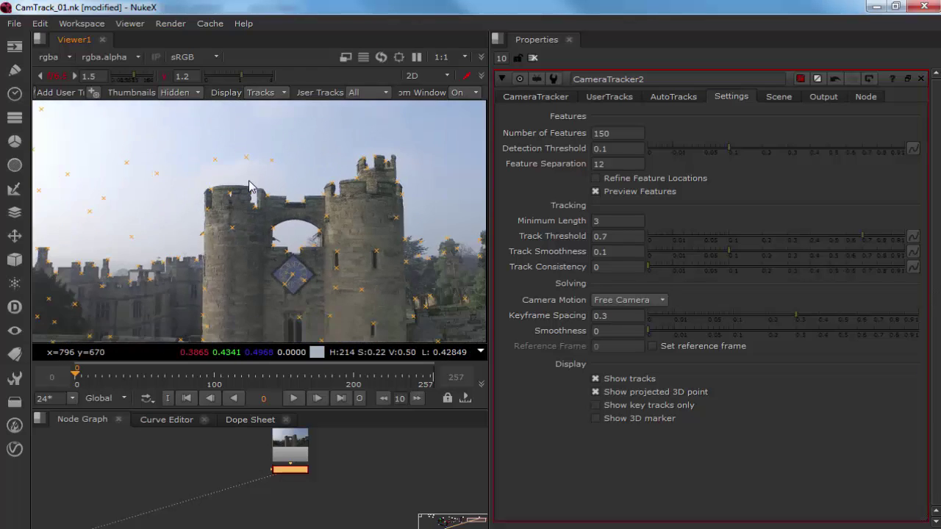
pyautogui.scroll(-1, 249, 186)
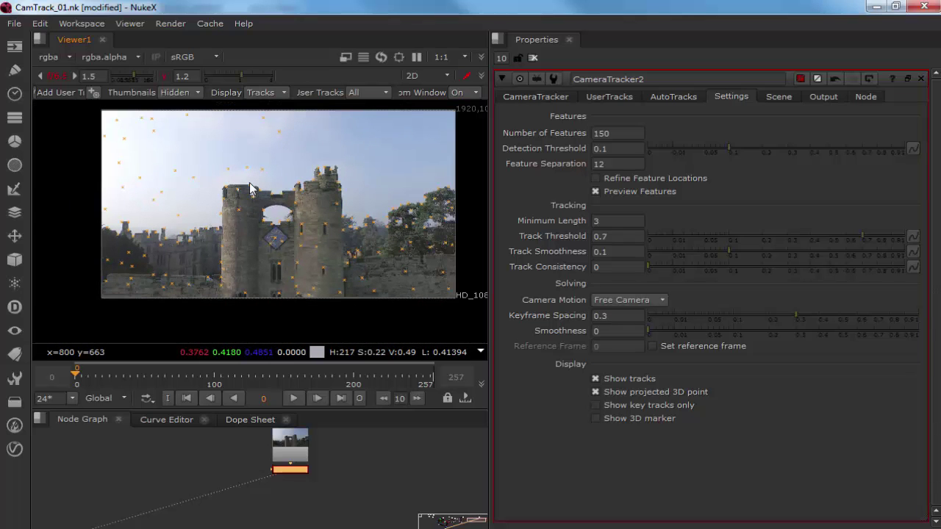
# Start tracking the castle clip with the CameraTracker, dismissing the license error, and move the progress window clear of the settings.
pyautogui.click(539, 97)
pyautogui.click(603, 289)
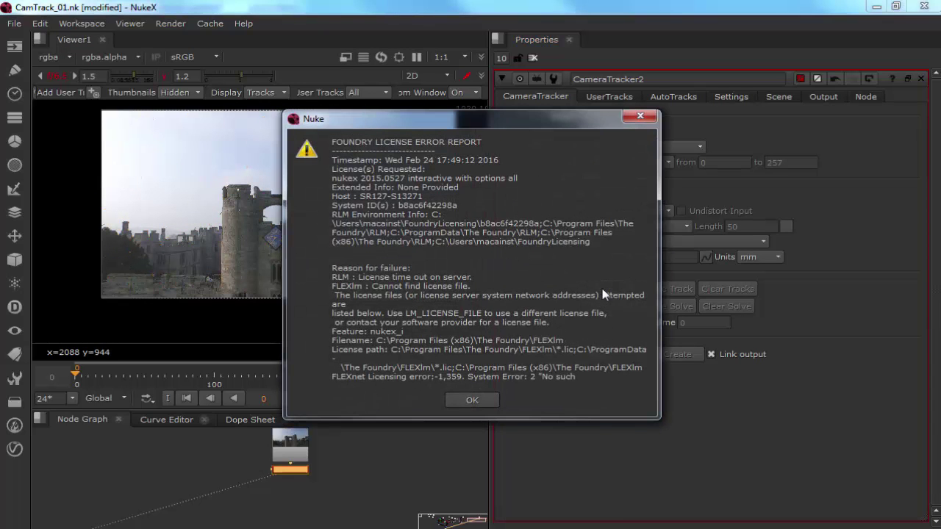
pyautogui.click(467, 400)
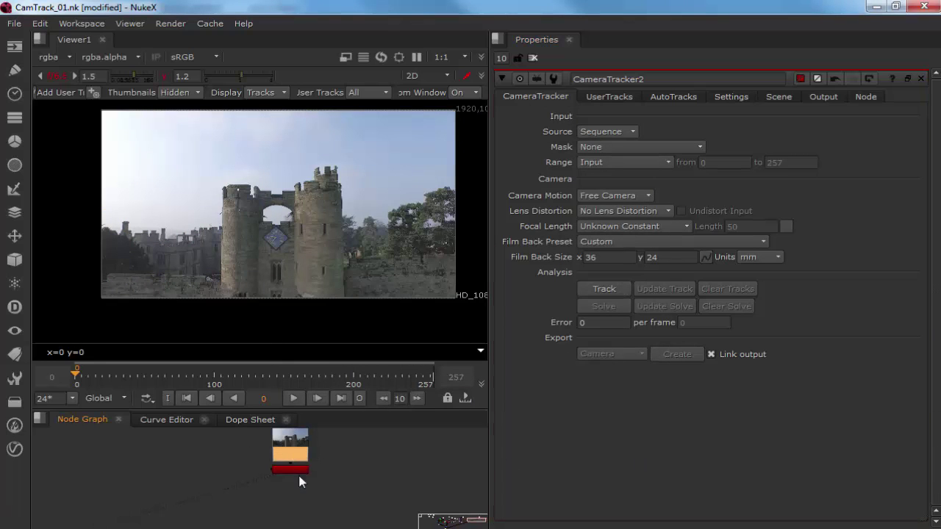
pyautogui.click(613, 289)
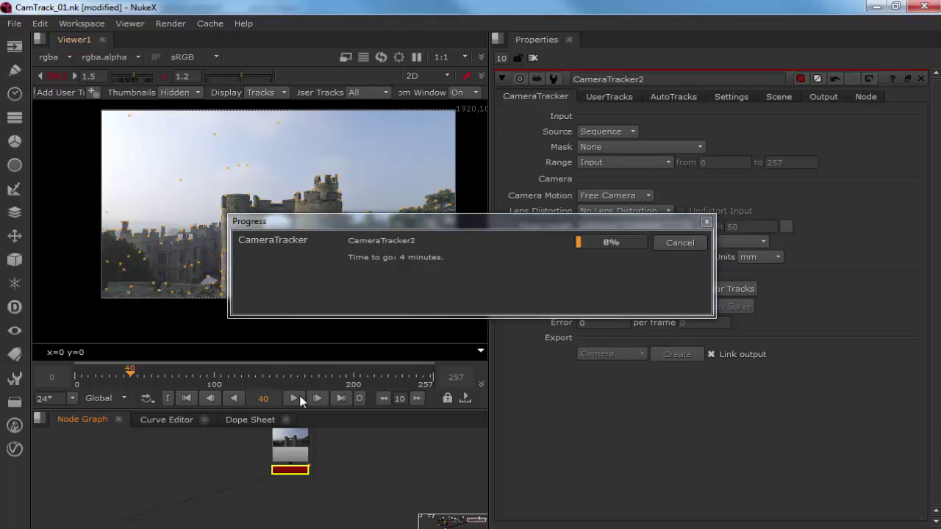
pyautogui.moveTo(638, 226); pyautogui.dragTo(491, 359)
# Review the CameraTracker's Number of Features setting and examine the features on the castle towers up close while tracking runs.
pyautogui.click(735, 95)
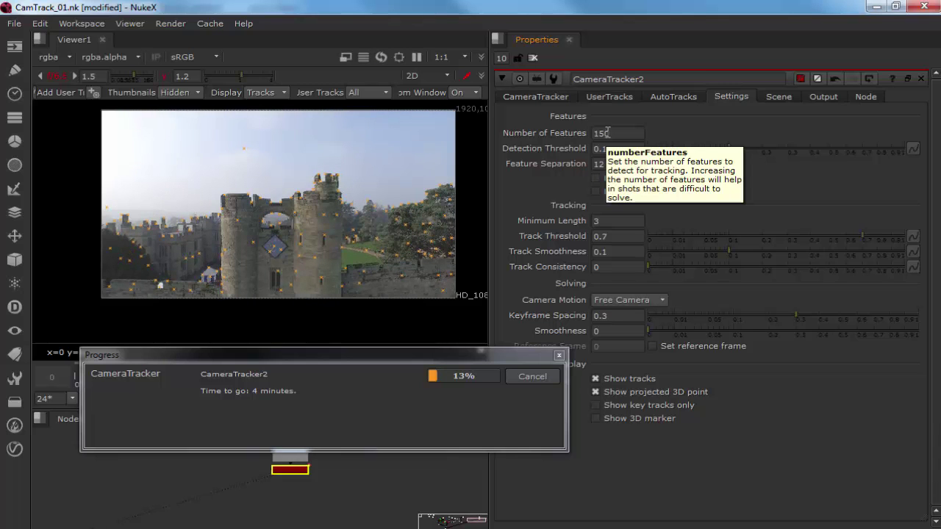
pyautogui.click(609, 131)
pyautogui.doubleClick(609, 132)
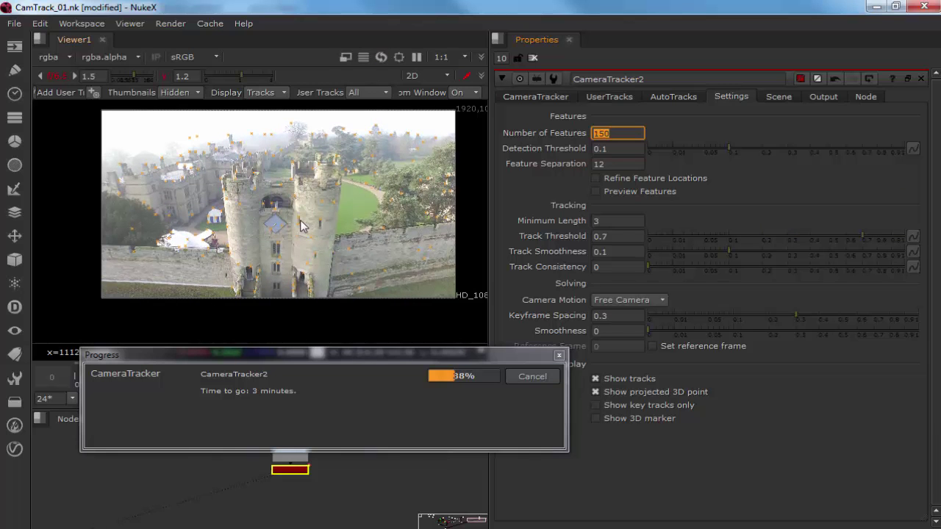
pyautogui.scroll(1, 302, 226)
pyautogui.scroll(6, 302, 226)
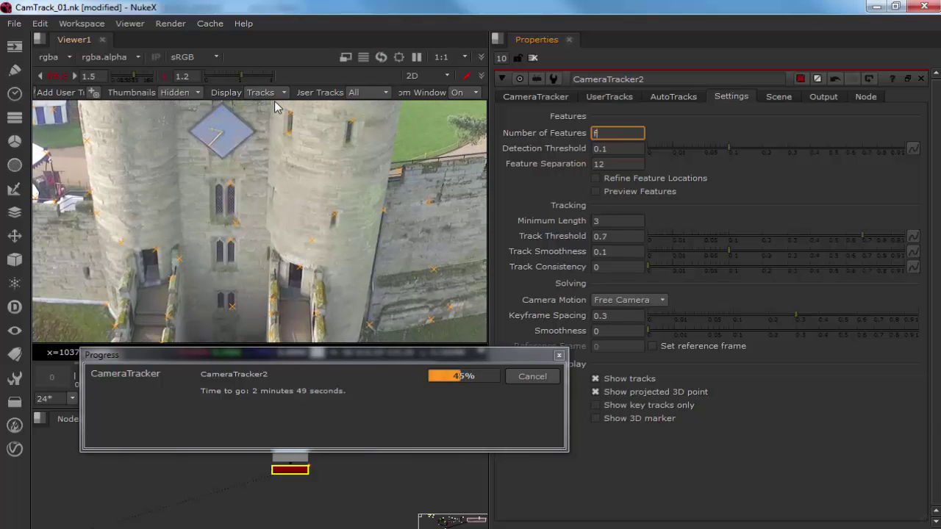
pyautogui.write('f')
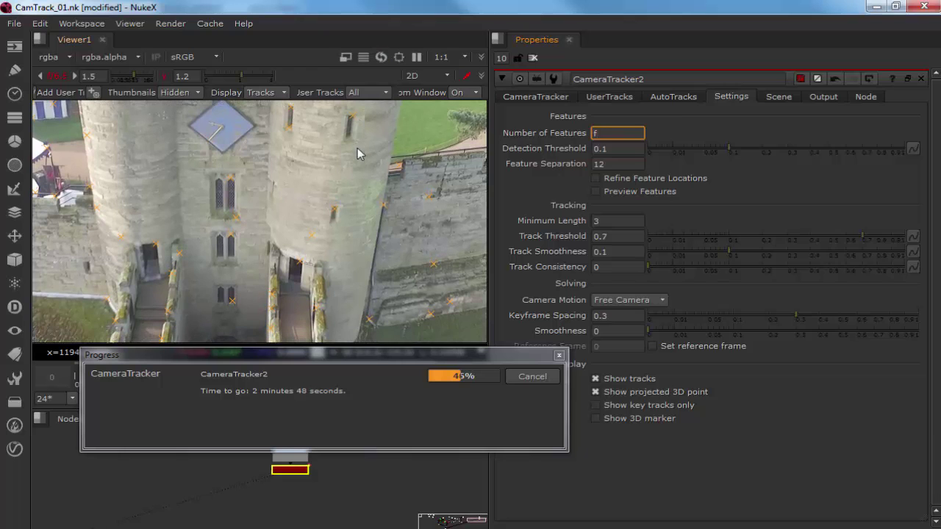
pyautogui.press('Escape')
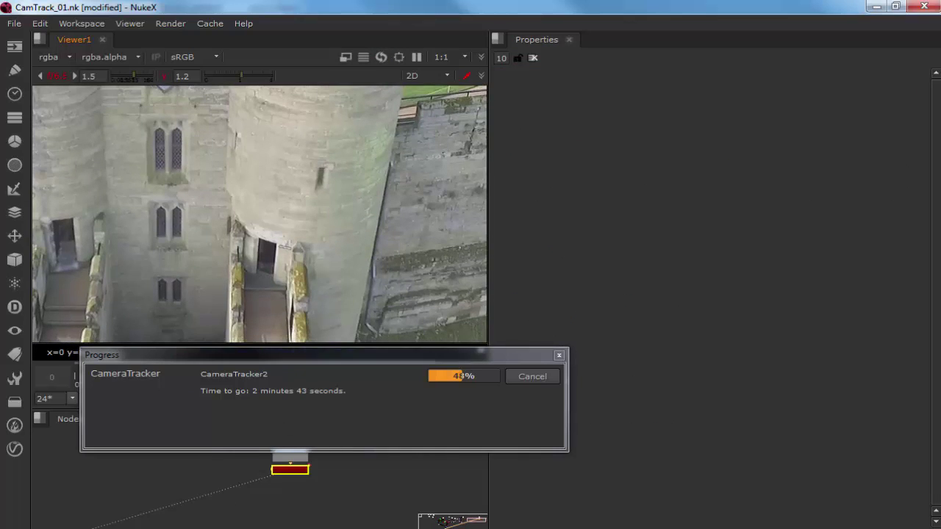
# Switch to Internet Explorer and search the web for "gopro footage".
pyautogui.hotkey('alt', 'Tab')
pyautogui.click(183, 27)
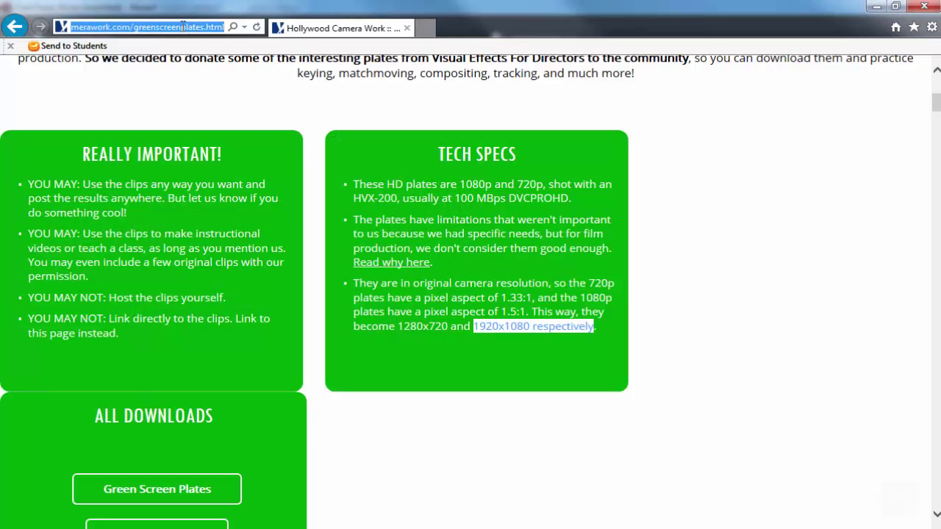
pyautogui.write('gopro ')
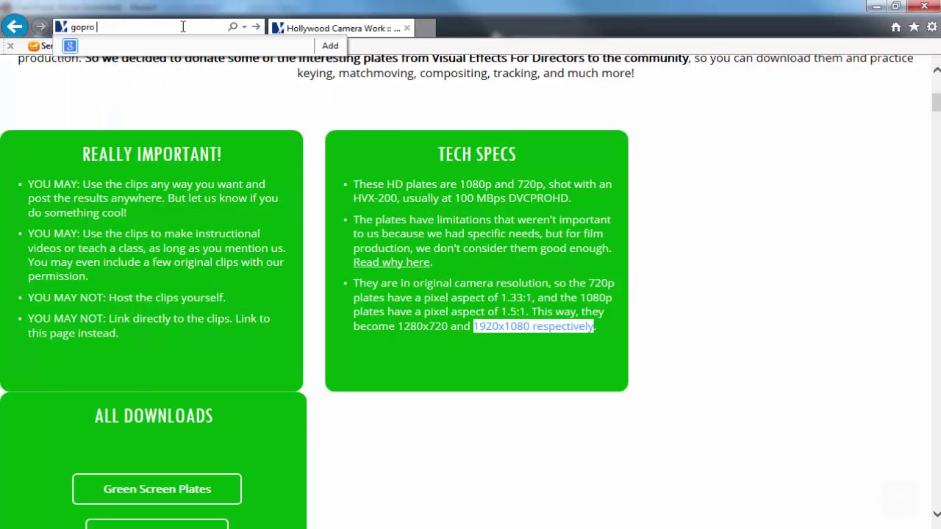
pyautogui.write('footage')
pyautogui.press('Return')
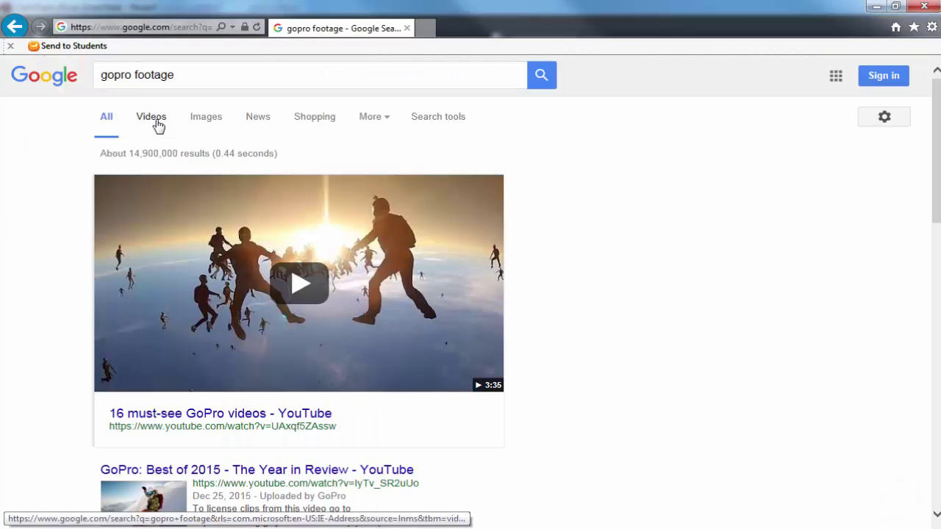
# Enlarge the forest bike-trail picture from the image results to examine its lens distortion, and switch to NukeX to check the tracking progress.
pyautogui.click(157, 124)
pyautogui.click(212, 125)
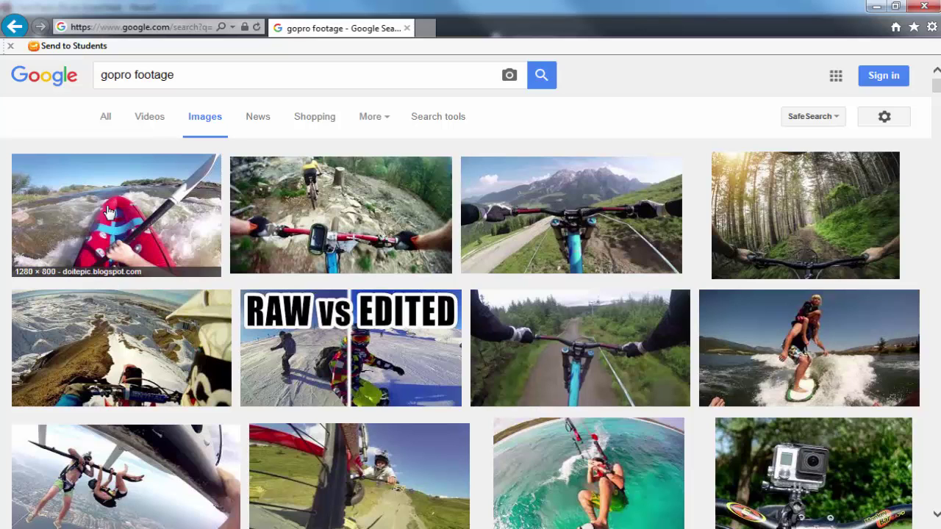
pyautogui.click(856, 184)
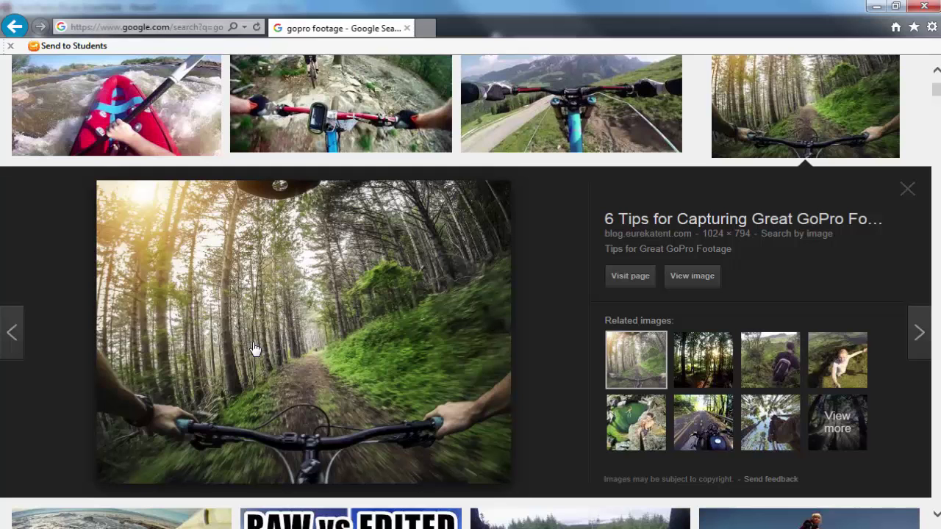
pyautogui.hotkey('alt', 'Tab')
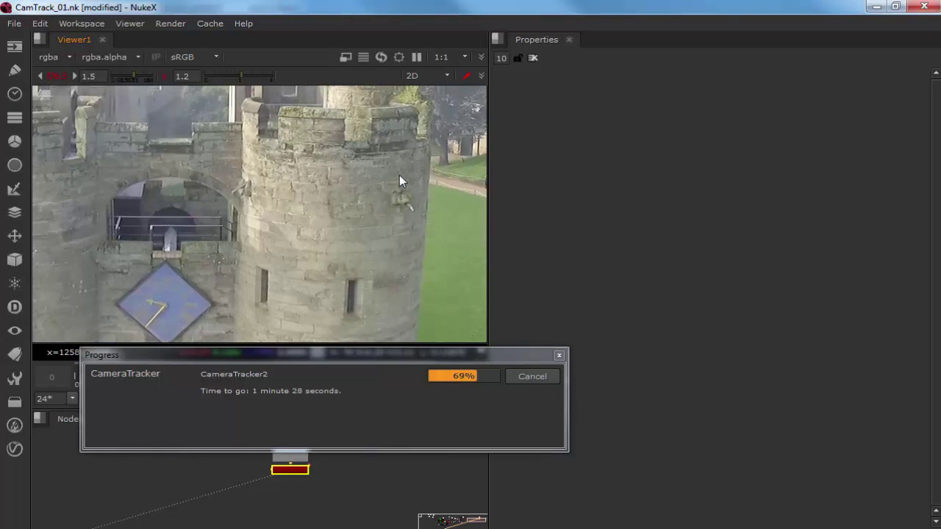
# Switch back to Internet Explorer, search for "grid distortion" images and open the 450 × 300 black-and-white grid picture from dxomark.com.
pyautogui.hotkey('alt', 'Tab')
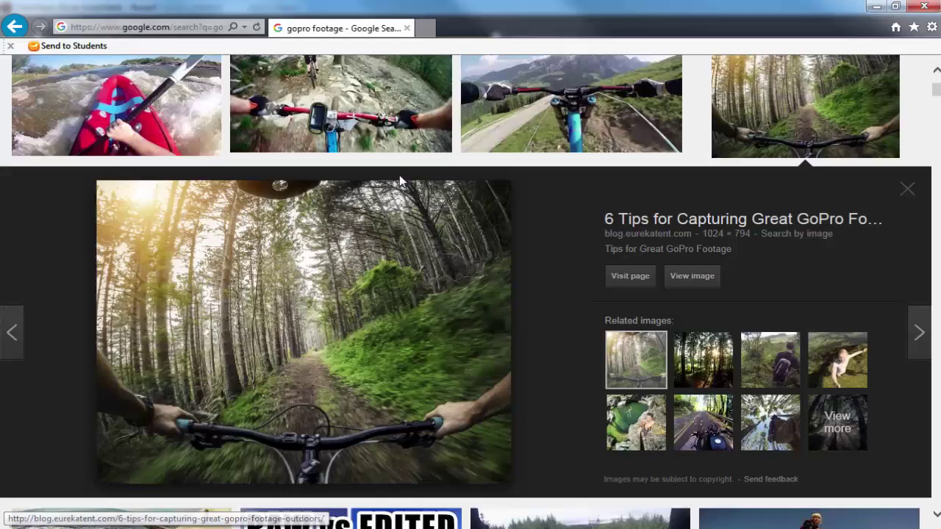
pyautogui.click(187, 25)
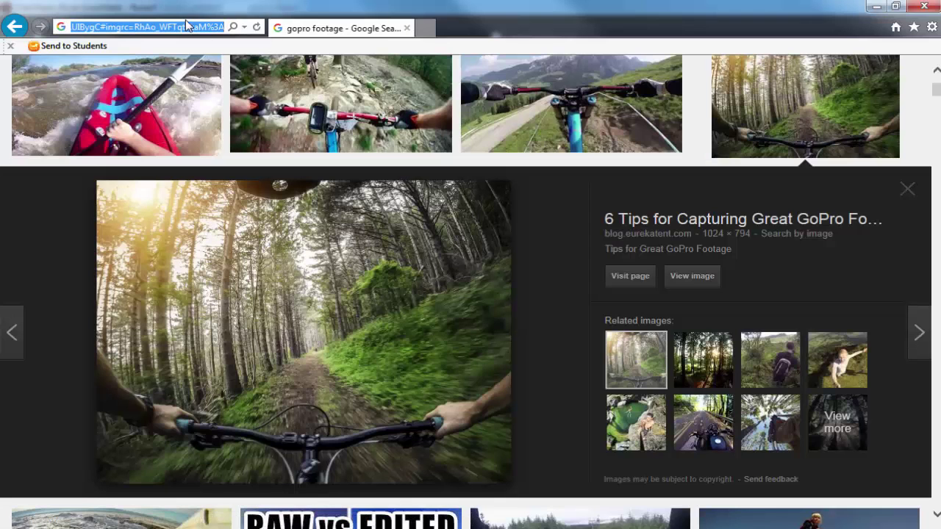
pyautogui.write('grid distortion')
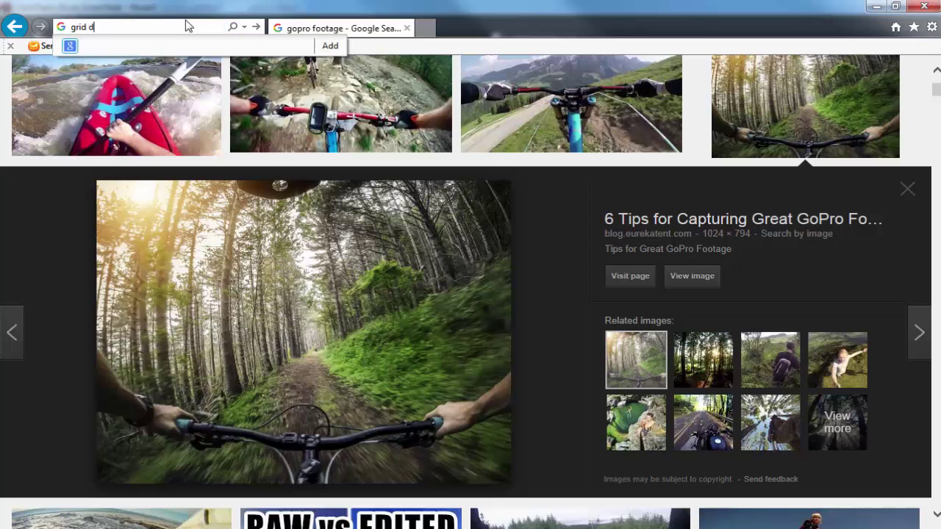
pyautogui.press('Return')
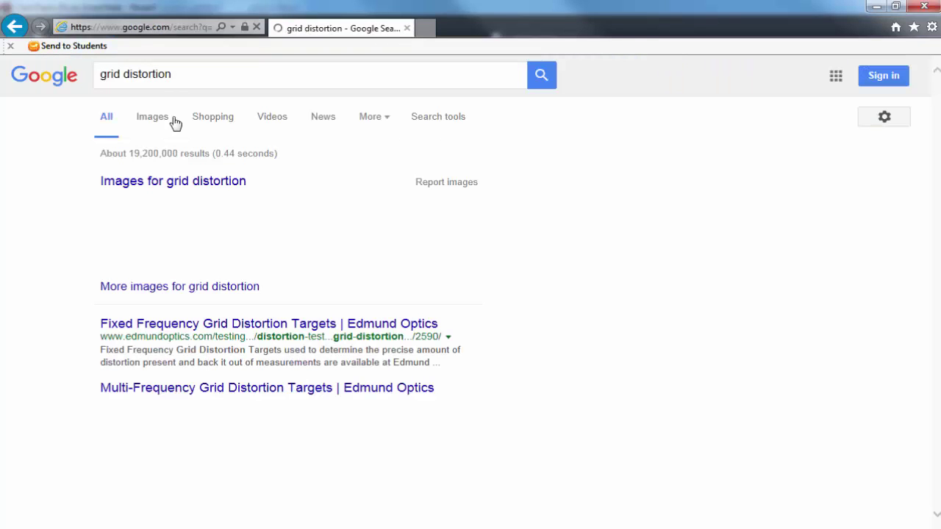
pyautogui.click(164, 120)
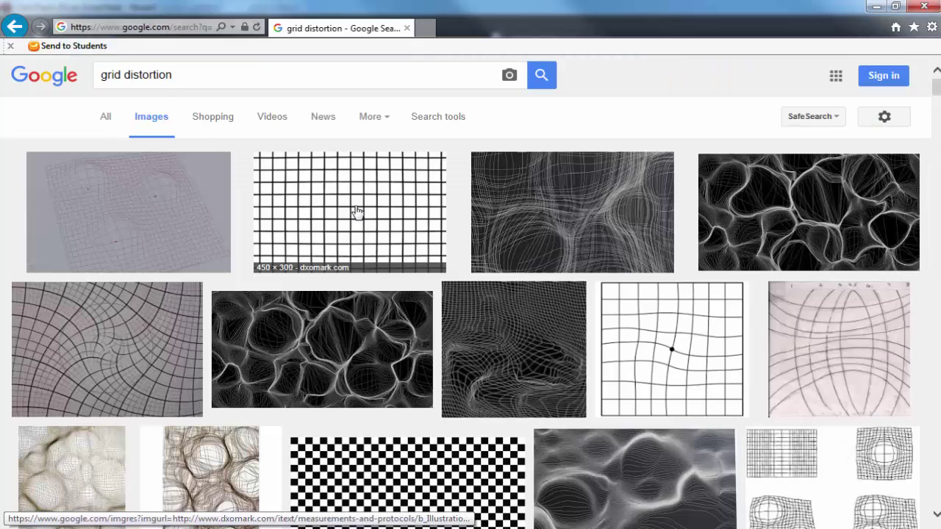
pyautogui.click(357, 211)
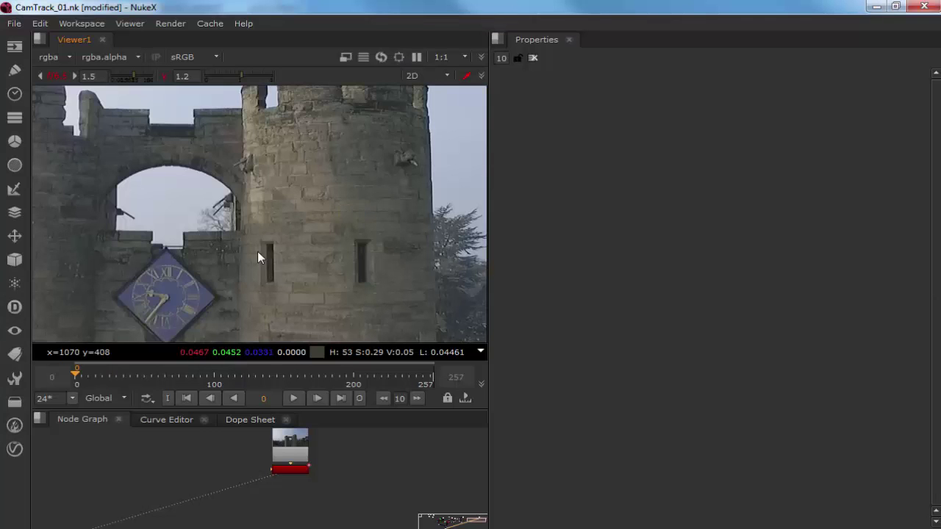
# Fit the castle clip in the NukeX viewer, reopen the CameraTracker's properties and scrub to frame 196 to examine the tracks.
pyautogui.press('f')
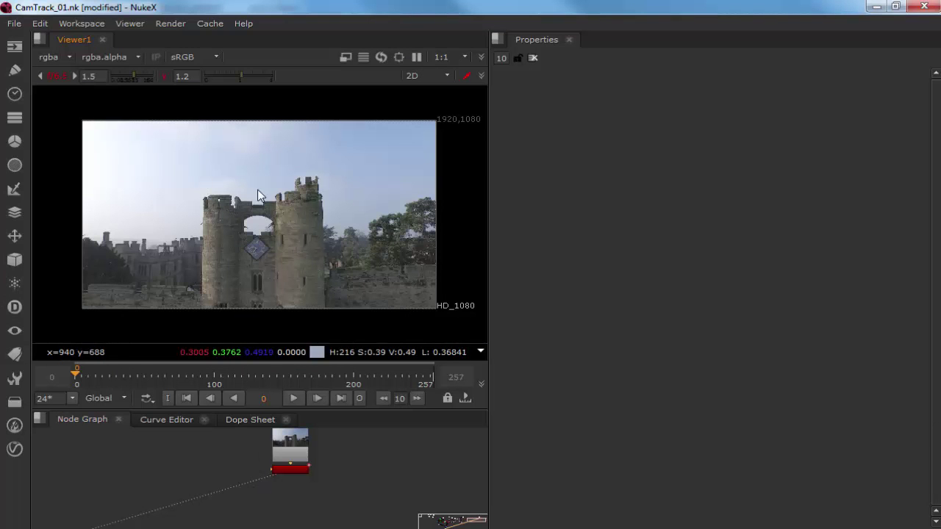
pyautogui.doubleClick(281, 470)
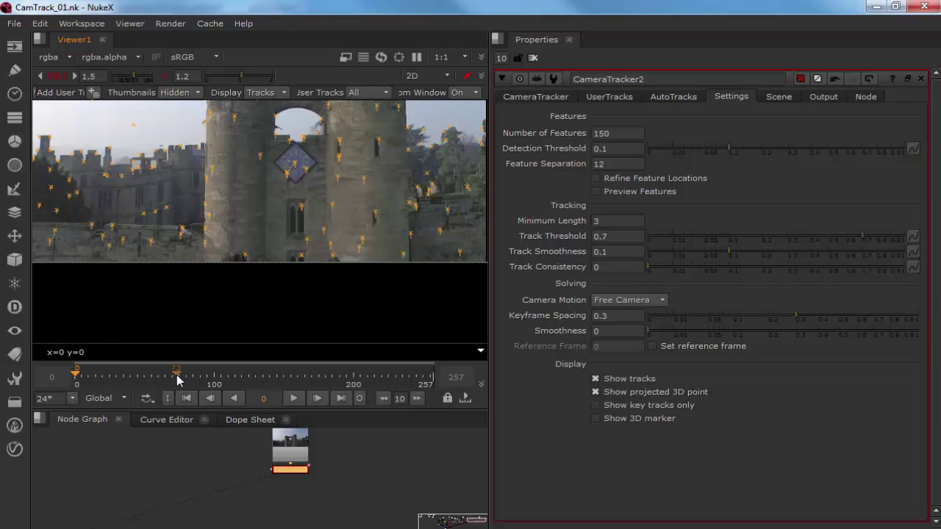
pyautogui.moveTo(191, 377); pyautogui.dragTo(348, 361)
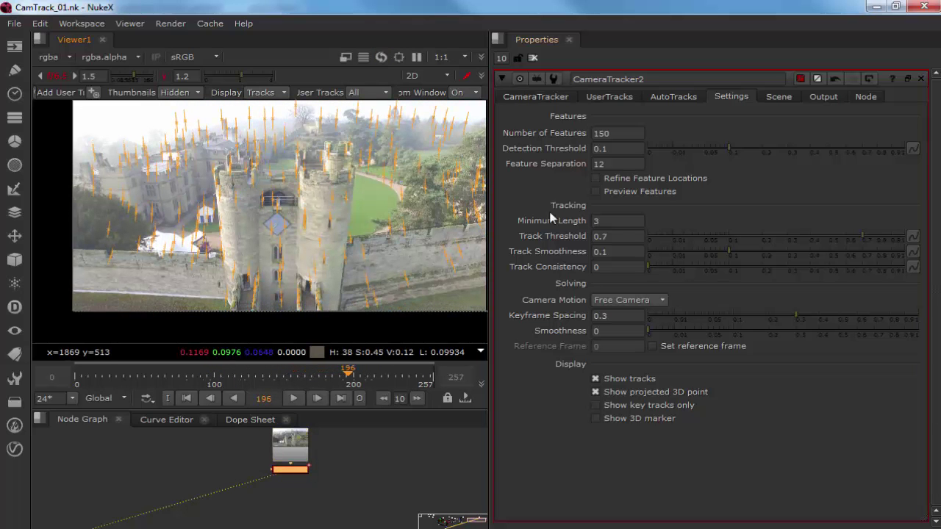
pyautogui.moveTo(408, 244); pyautogui.dragTo(356, 267, button='middle')
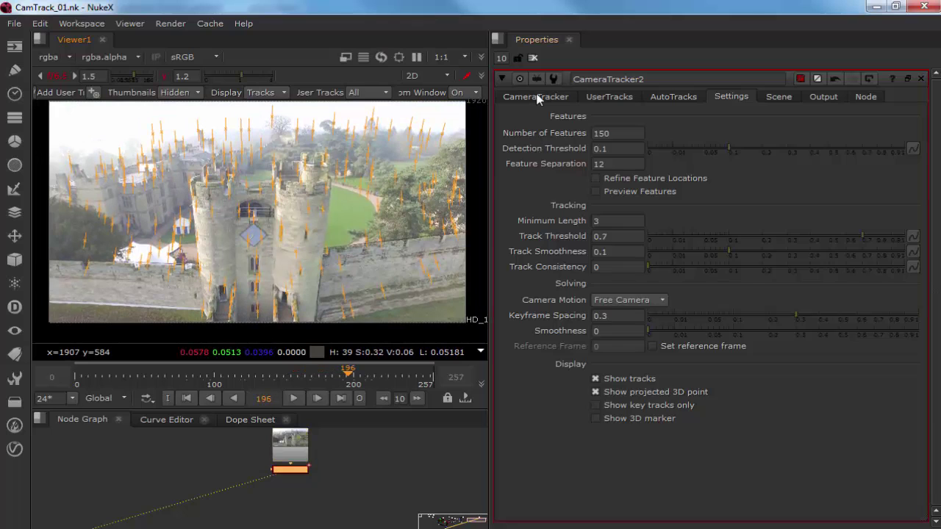
# Solve the camera from the castle tracks and examine the error details of a sky track at the first frame.
pyautogui.click(536, 97)
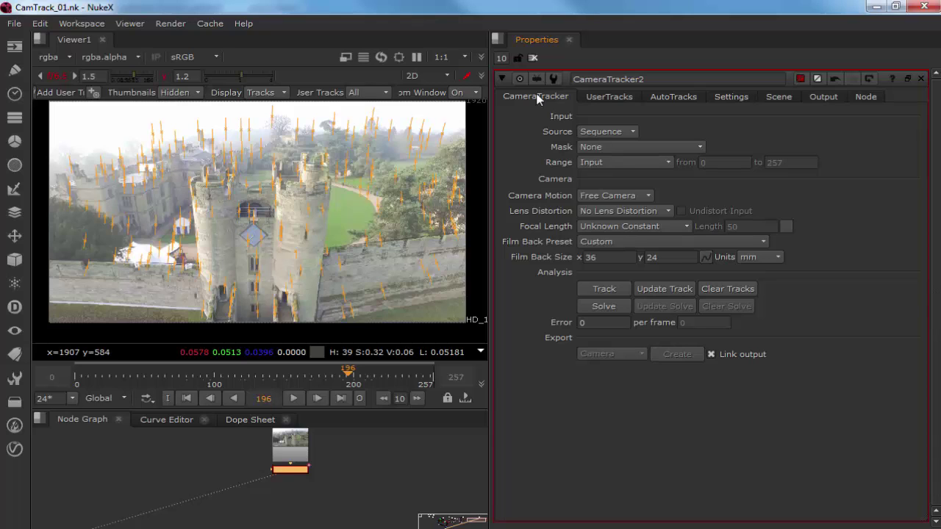
pyautogui.click(615, 307)
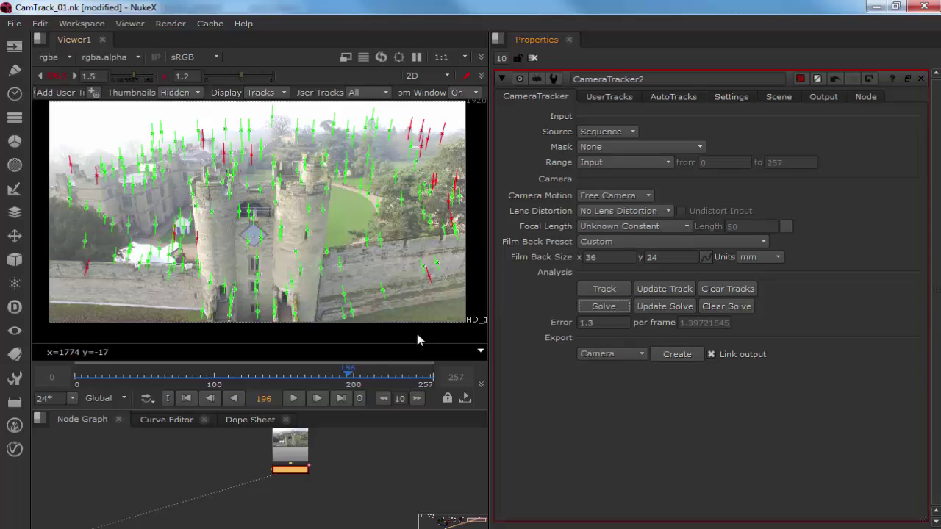
pyautogui.click(188, 397)
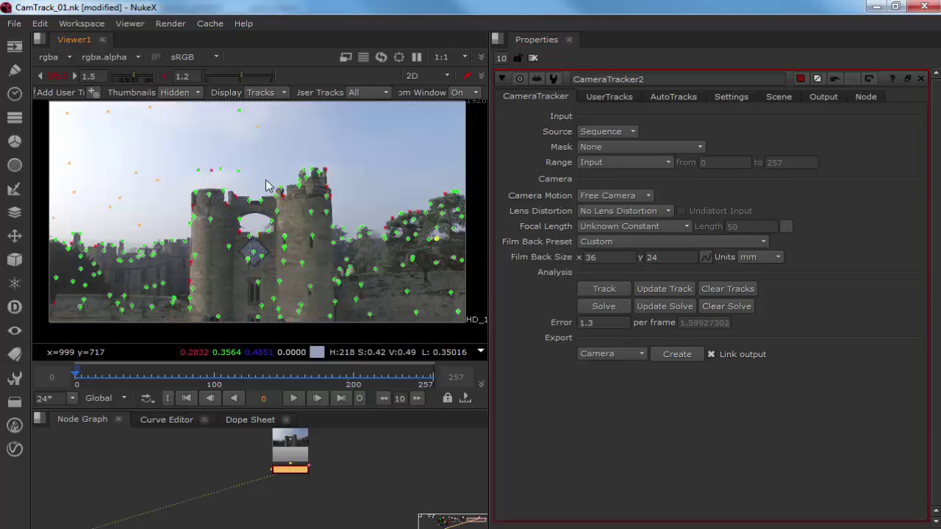
pyautogui.moveTo(199, 174)
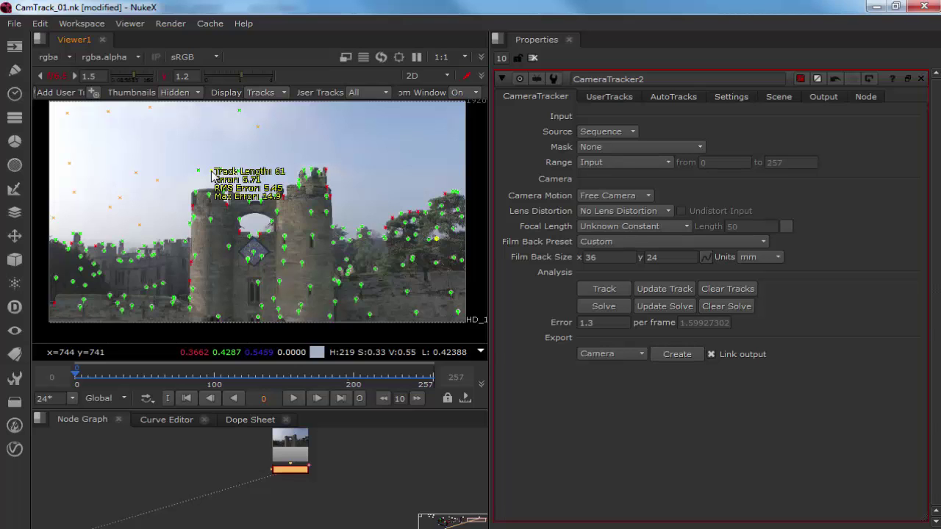
# Check the solve error and play the castle clip from the first frame to examine how the tracks follow the footage.
pyautogui.moveTo(250, 263)
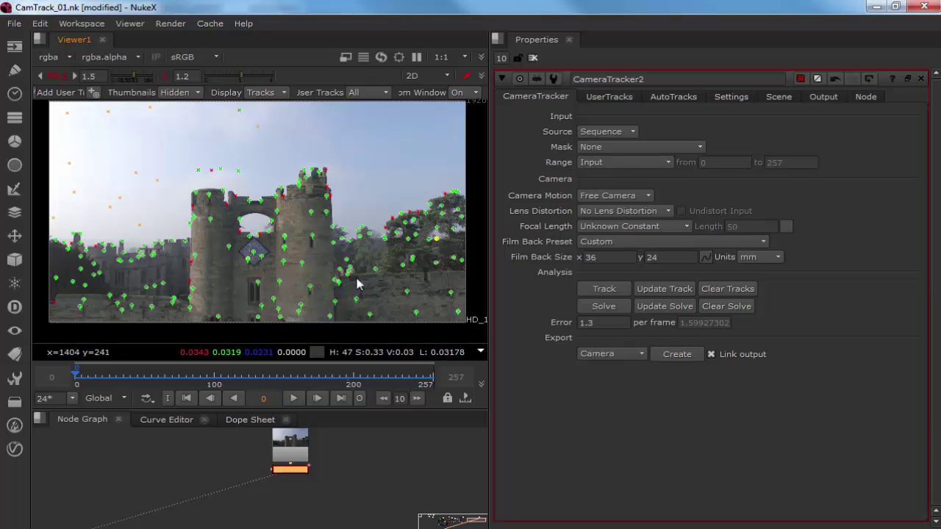
pyautogui.doubleClick(597, 322)
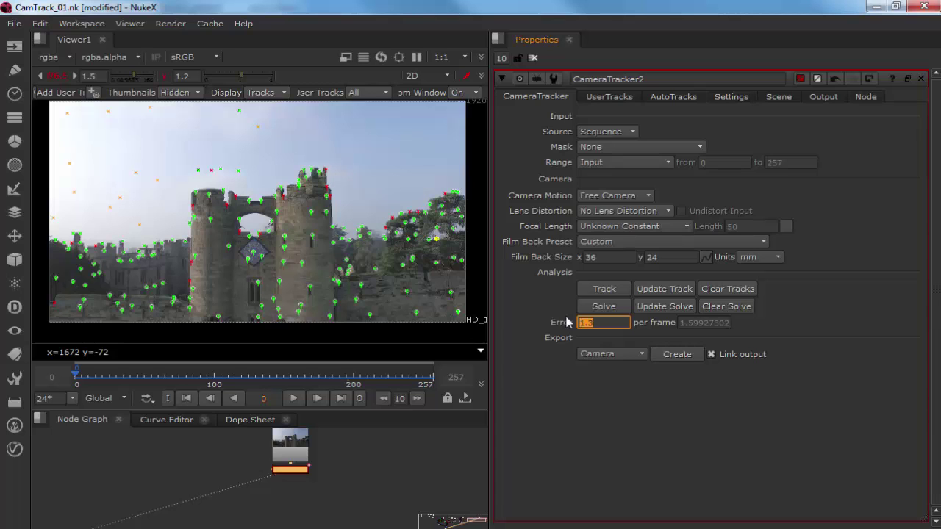
pyautogui.click(295, 397)
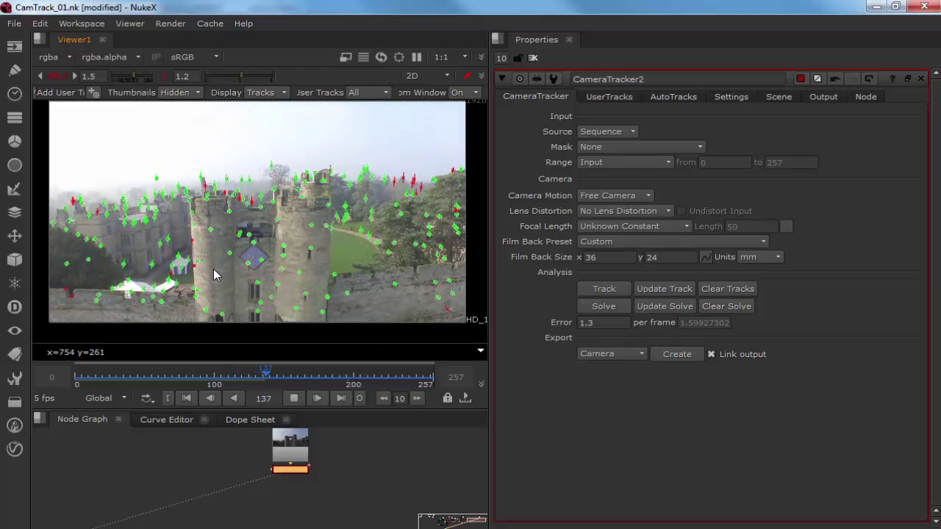
pyautogui.click(293, 397)
pyautogui.click(187, 398)
pyautogui.click(293, 397)
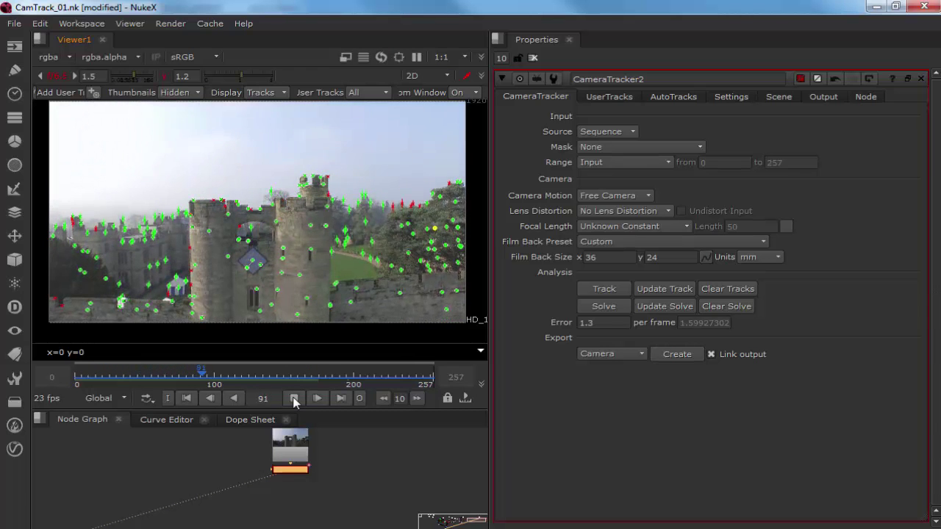
pyautogui.click(293, 398)
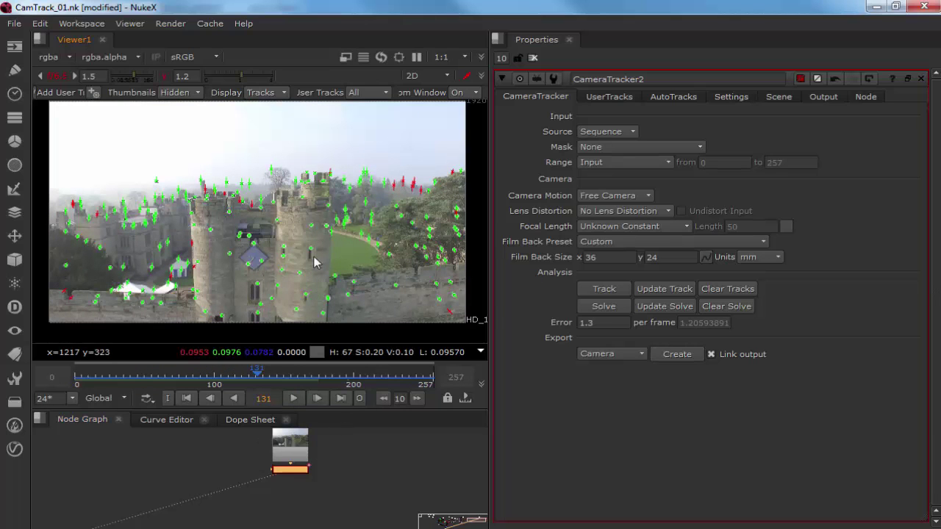
# Examine the solved point cloud in the 3D view and compare it with the castle footage at frame 236.
pyautogui.press('Tab')
pyautogui.keyDown('ctrl'); pyautogui.moveTo(307, 200); pyautogui.dragTo(170, 357); pyautogui.keyUp('ctrl')
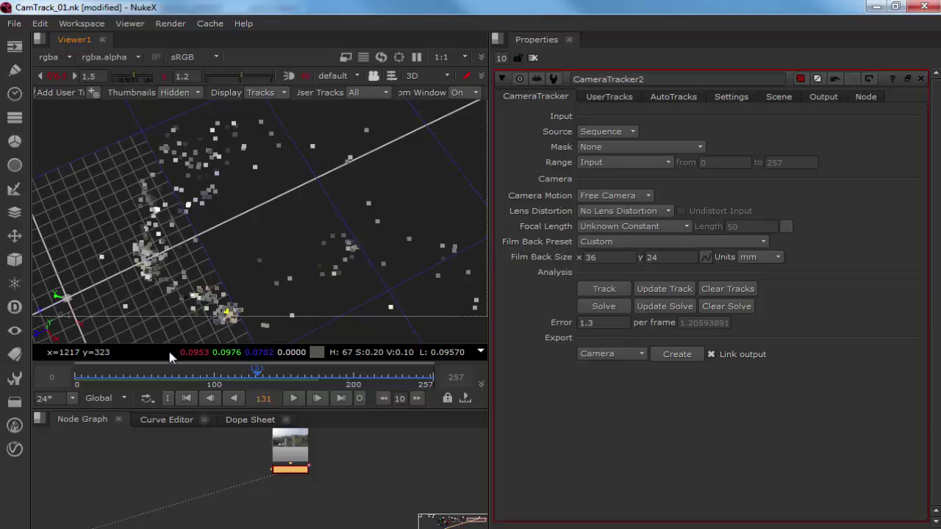
pyautogui.press('Tab')
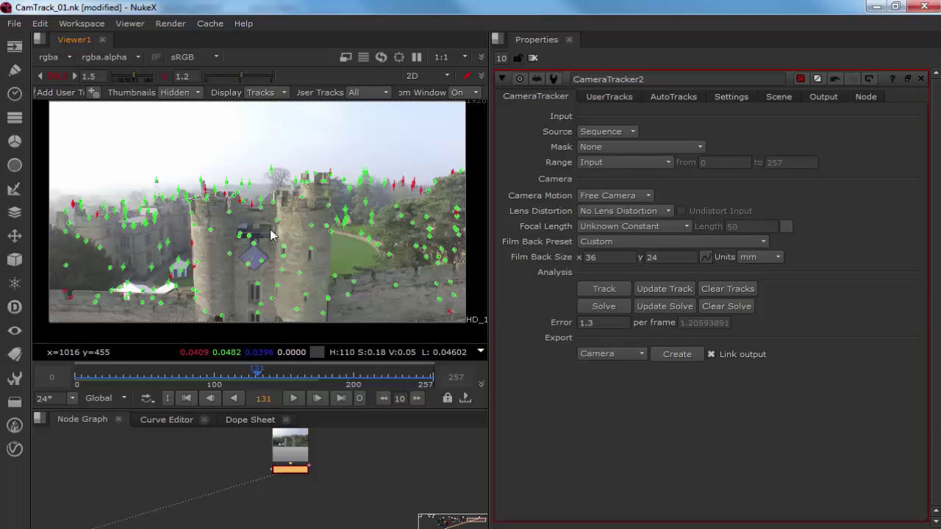
pyautogui.scroll(-3, 270, 229)
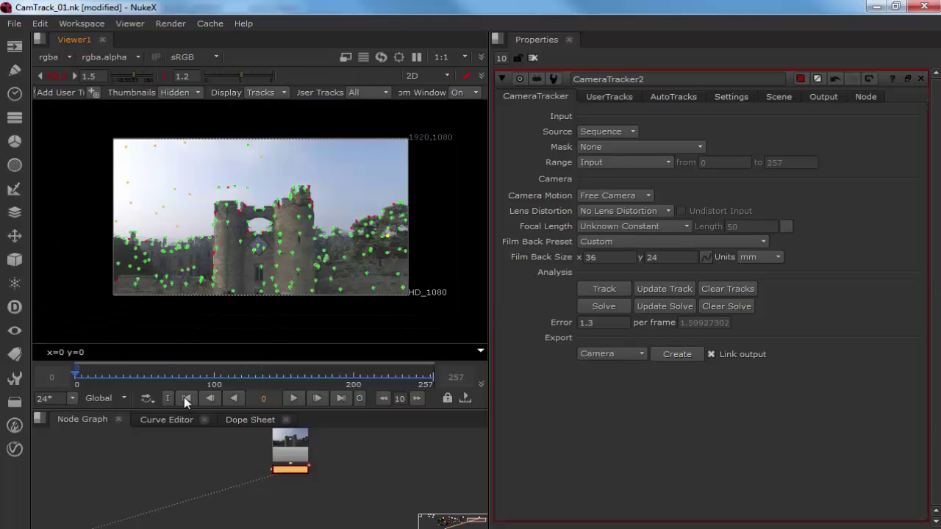
pyautogui.click(303, 377)
pyautogui.moveTo(302, 377); pyautogui.dragTo(404, 370)
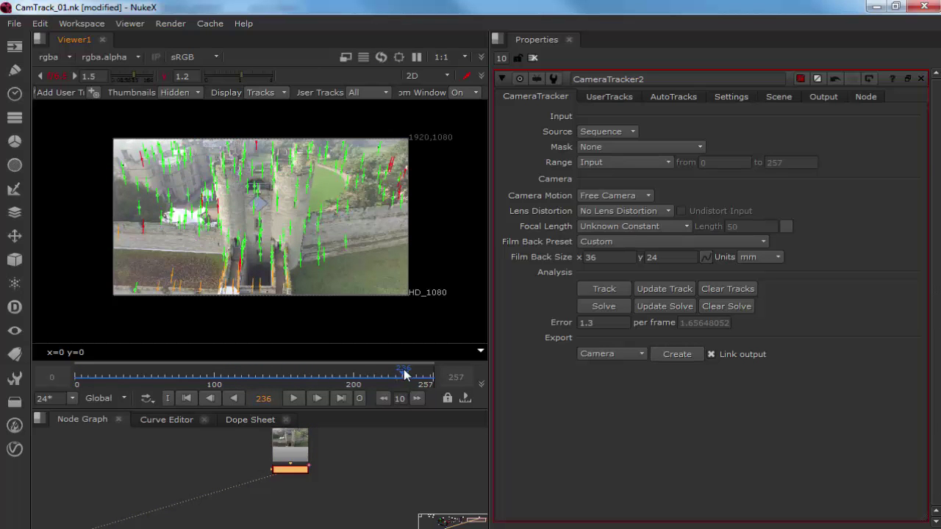
pyautogui.press('Tab')
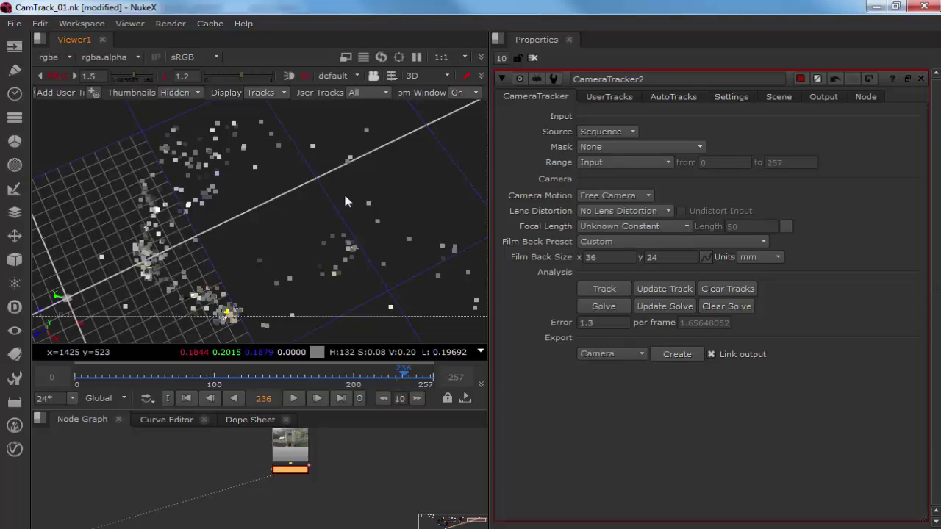
# Examine the x and y values of the CameraTracker's film back size.
pyautogui.doubleClick(621, 255)
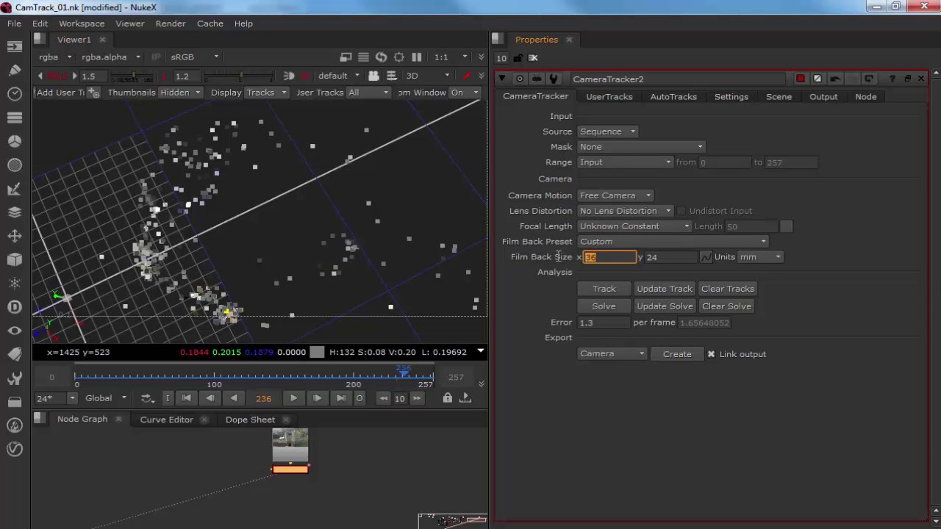
pyautogui.doubleClick(671, 258)
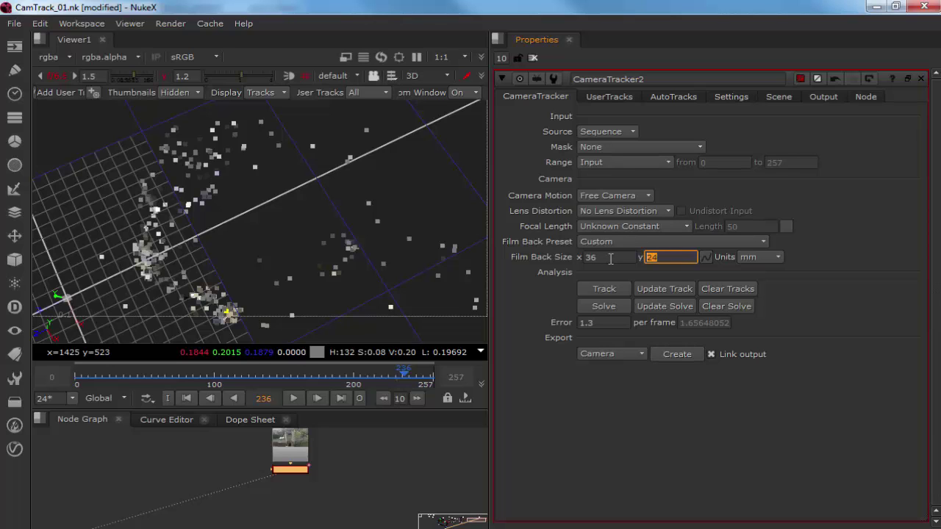
pyautogui.doubleClick(610, 258)
pyautogui.doubleClick(670, 258)
# Switch to Windows Explorer and open the Shot_2 folder within 3dTracking's Warwick folders.
pyautogui.moveTo(940, 22); pyautogui.dragTo(688, 22)
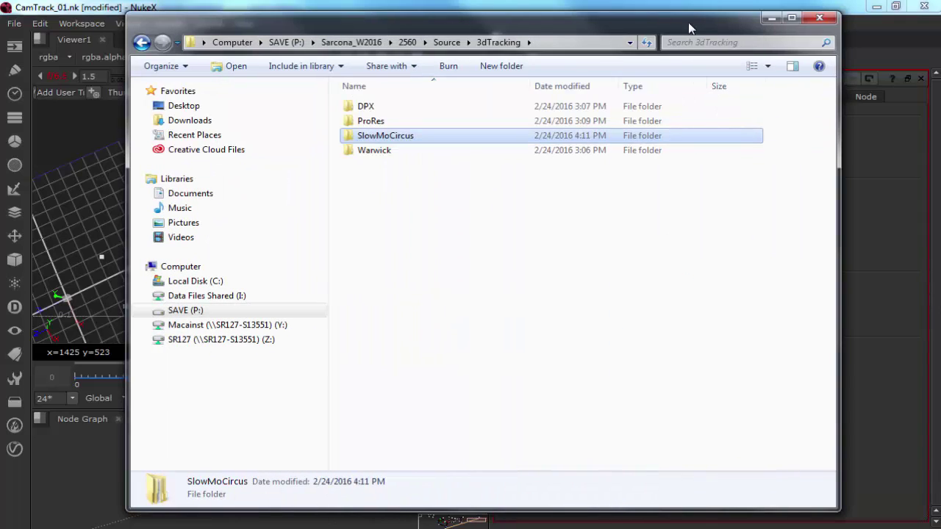
pyautogui.click(373, 165)
pyautogui.doubleClick(374, 153)
pyautogui.doubleClick(371, 108)
pyautogui.doubleClick(412, 110)
pyautogui.moveTo(830, 118); pyautogui.dragTo(829, 97)
# Inspect the file details of the WarwickCastleShot2_00000 EXR frame for camera information, and return to NukeX.
pyautogui.click(377, 133)
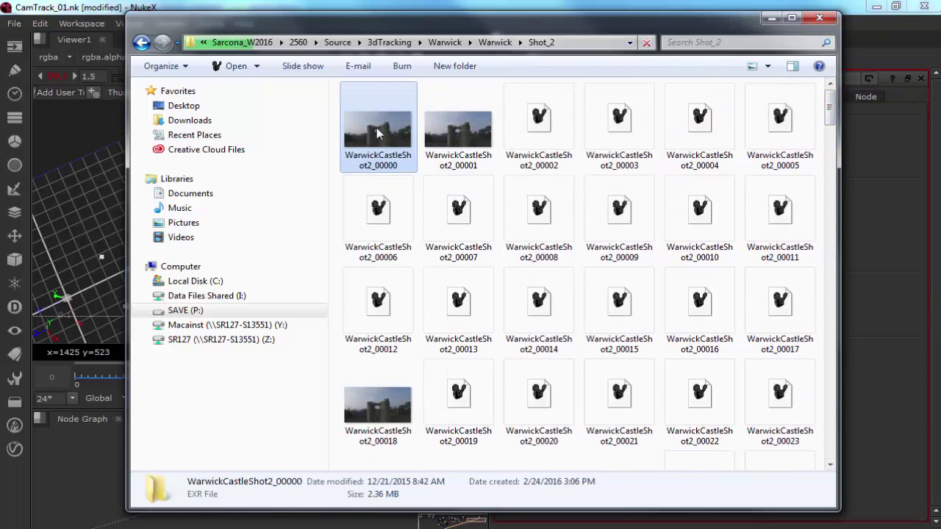
pyautogui.rightClick(377, 128)
pyautogui.click(441, 343)
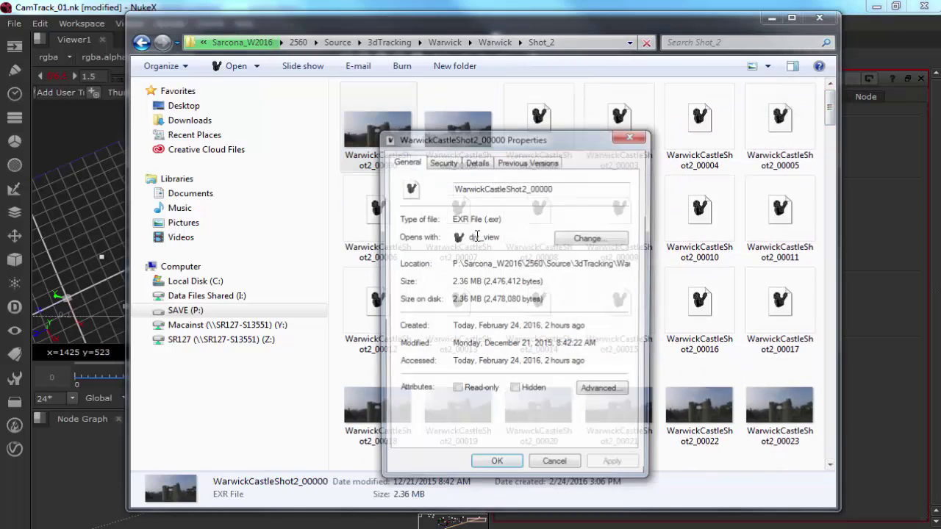
pyautogui.click(476, 162)
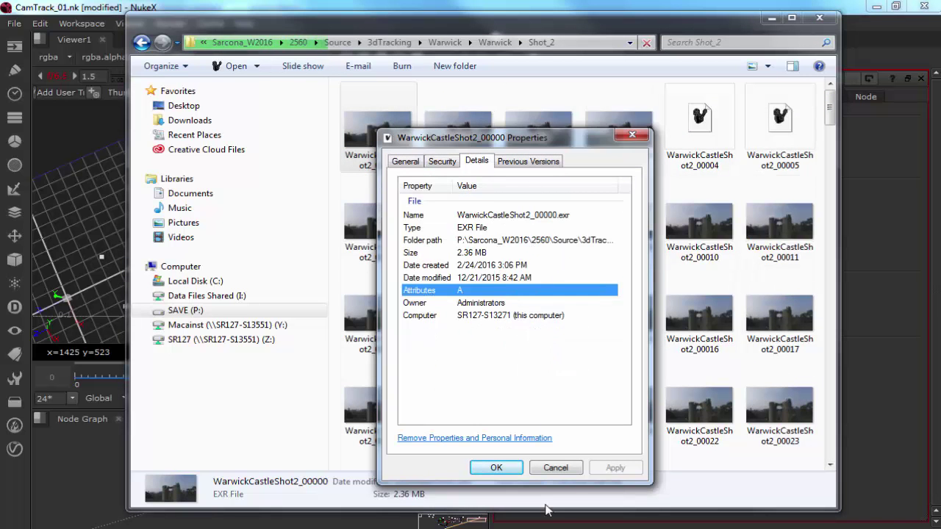
pyautogui.click(556, 468)
pyautogui.click(56, 472)
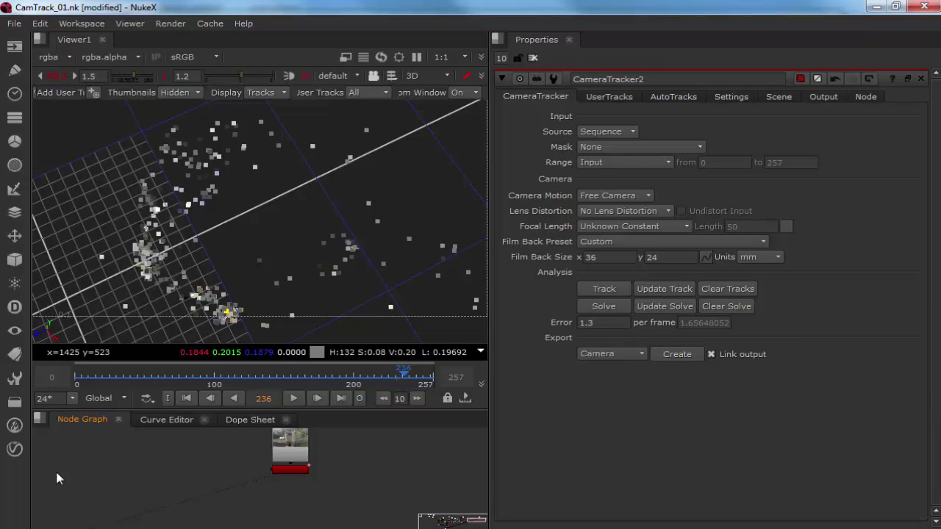
# Add a Cube geometry node next to the castle's CameraTracker and frame the cube in the 3D view.
pyautogui.keyDown('ctrl'); pyautogui.moveTo(249, 293); pyautogui.dragTo(357, 147); pyautogui.keyUp('ctrl')
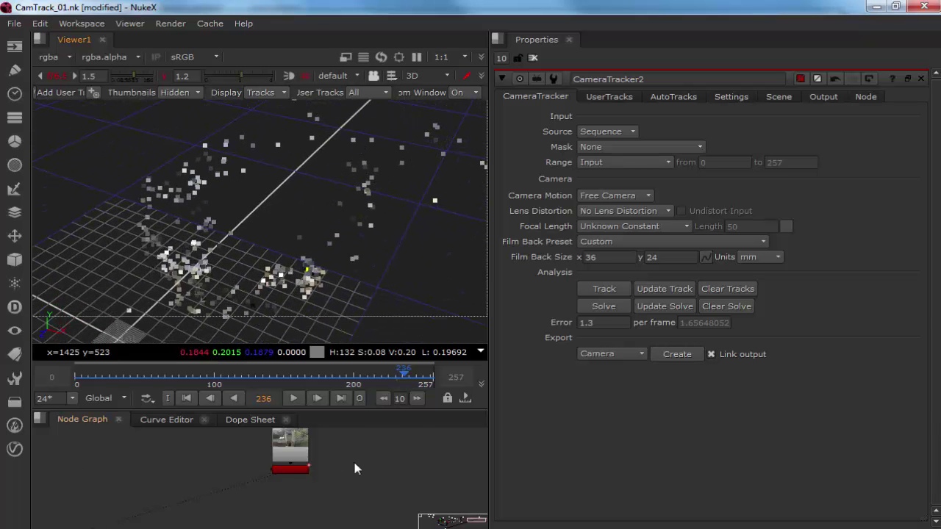
pyautogui.rightClick(336, 442)
pyautogui.moveTo(326, 455); pyautogui.dragTo(311, 474, button='middle')
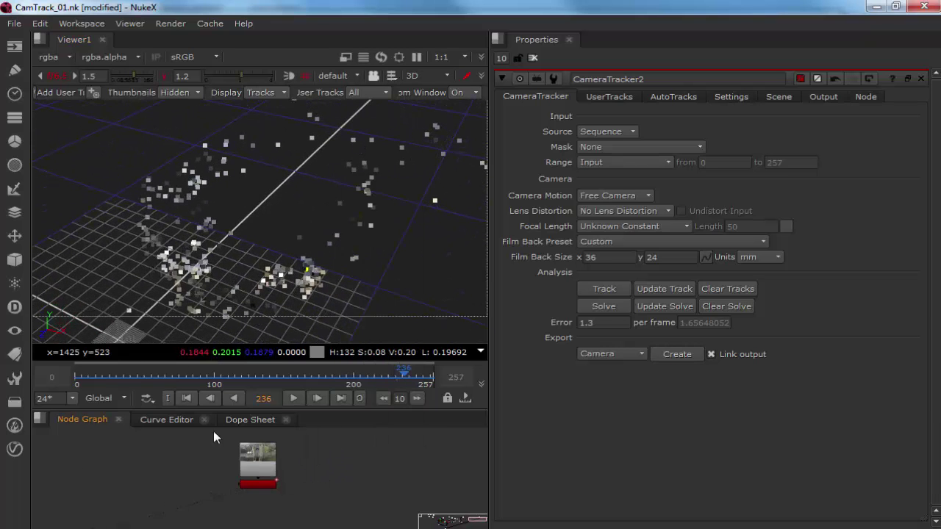
pyautogui.click(14, 262)
pyautogui.moveTo(103, 280)
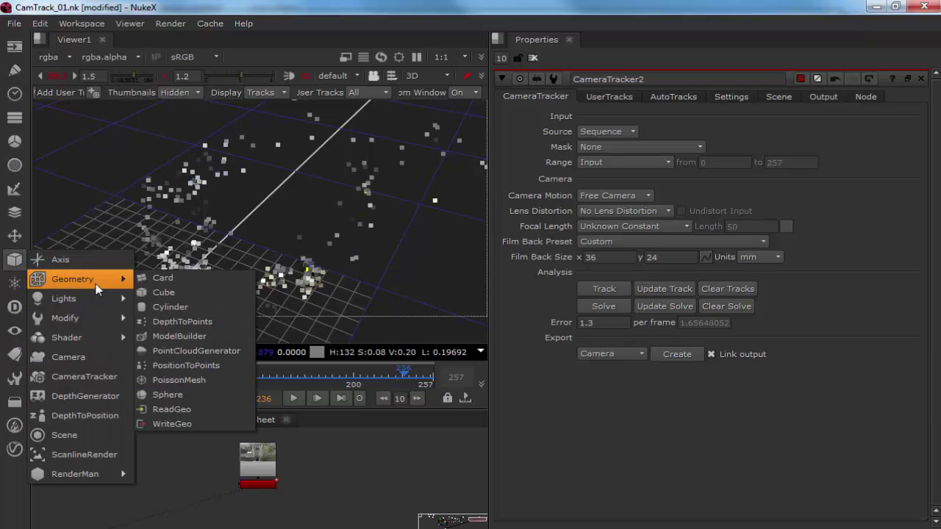
pyautogui.click(169, 298)
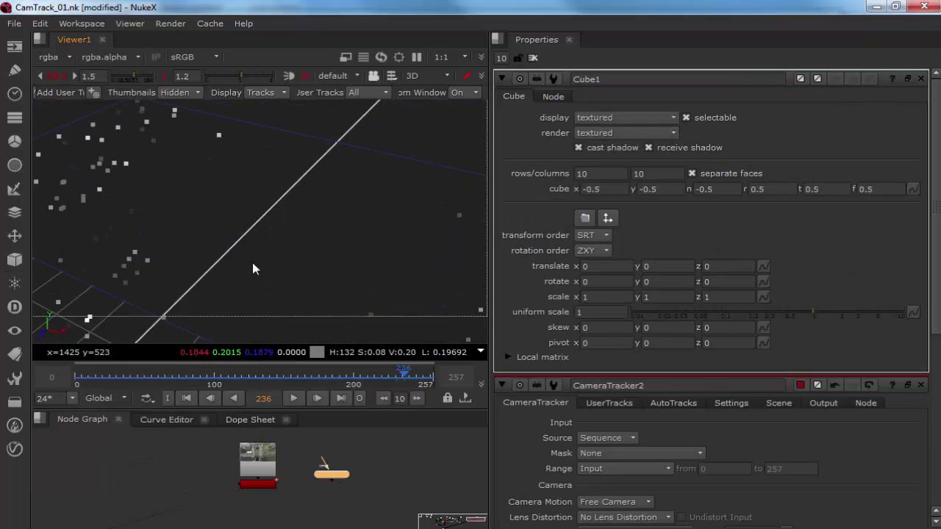
pyautogui.click(266, 259)
pyautogui.keyDown('ctrl'); pyautogui.moveTo(188, 294); pyautogui.dragTo(305, 252); pyautogui.keyUp('ctrl')
pyautogui.scroll(5, 196, 273)
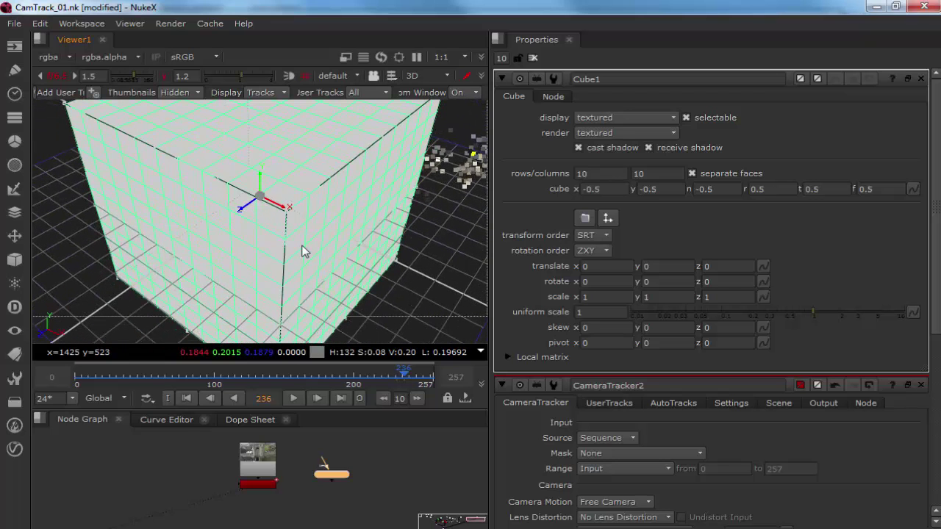
# Scale the cube down uniformly to about 0.115 in x, y and z.
pyautogui.press('ctrl')
pyautogui.keyDown('ctrl'); pyautogui.keyDown('shift'); pyautogui.moveTo(262, 195); pyautogui.dragTo(147, 202); pyautogui.keyUp('shift'); pyautogui.keyUp('ctrl')
pyautogui.moveTo(276, 195); pyautogui.dragTo(298, 185)
pyautogui.hotkey('ctrl', 'z')
pyautogui.keyDown('ctrl'); pyautogui.moveTo(242, 208); pyautogui.dragTo(195, 231); pyautogui.keyUp('ctrl')
pyautogui.keyDown('alt'); pyautogui.moveTo(195, 232); pyautogui.dragTo(394, 238, button='middle'); pyautogui.keyUp('alt')
pyautogui.keyDown('ctrl'); pyautogui.moveTo(393, 238); pyautogui.dragTo(353, 154); pyautogui.keyUp('ctrl')
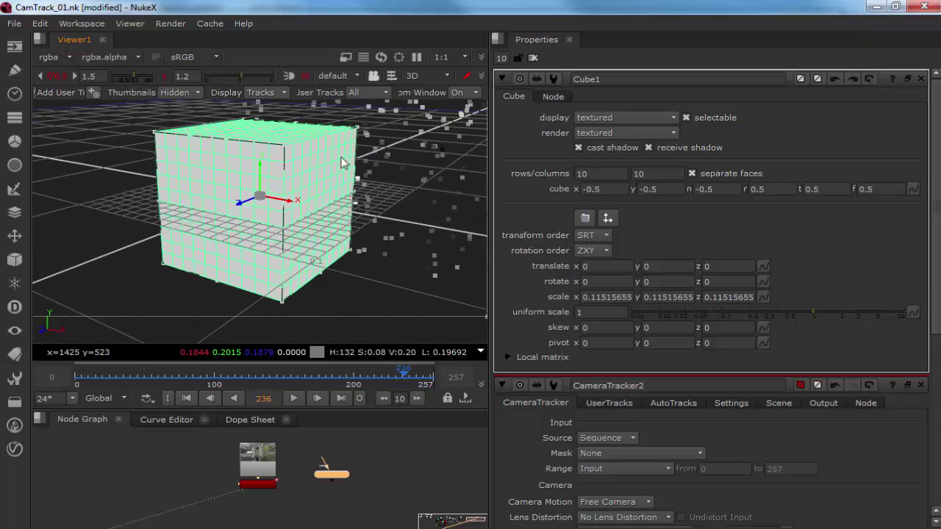
# Move the cube into the castle's point cloud, to about y 0.176 and z -0.65.
pyautogui.keyDown('ctrl'); pyautogui.moveTo(286, 219); pyautogui.dragTo(377, 246); pyautogui.keyUp('ctrl')
pyautogui.moveTo(247, 210); pyautogui.dragTo(368, 139)
pyautogui.scroll(-5, 160, 251)
pyautogui.scroll(4, 280, 195)
pyautogui.moveTo(263, 192); pyautogui.dragTo(217, 219)
pyautogui.hotkey('ctrl', 'z')
pyautogui.moveTo(278, 199); pyautogui.dragTo(361, 126)
pyautogui.hotkey('ctrl', 'z')
pyautogui.keyDown('ctrl'); pyautogui.moveTo(256, 202); pyautogui.dragTo(300, 111); pyautogui.keyUp('ctrl')
pyautogui.keyDown('ctrl'); pyautogui.moveTo(310, 223); pyautogui.dragTo(265, 184); pyautogui.keyUp('ctrl')
pyautogui.hotkey('ctrl', 'z')
pyautogui.moveTo(327, 154); pyautogui.dragTo(343, 195)
# Return to the 2D view, reopen the CameraTracker2 properties and export its solve as a linked Camera.
pyautogui.press('Tab')
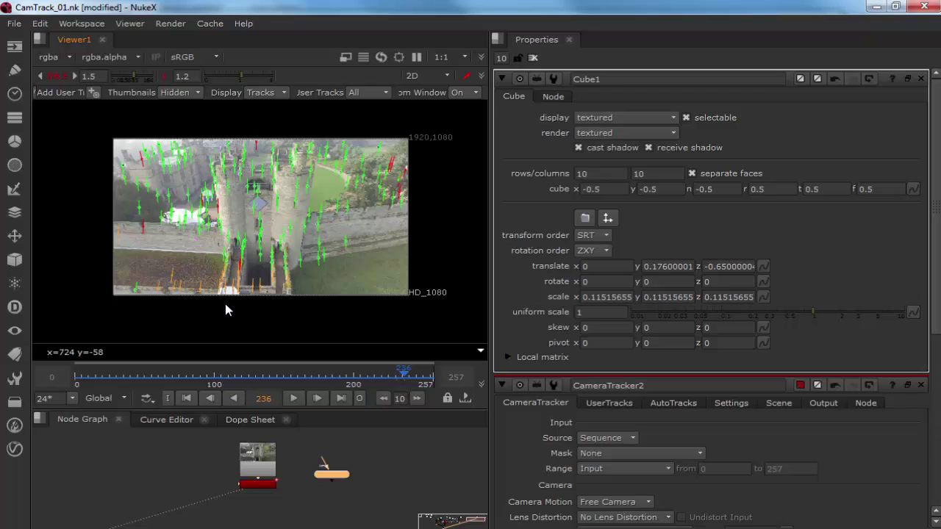
pyautogui.moveTo(272, 484); pyautogui.dragTo(219, 506, button='middle')
pyautogui.scroll(5, 279, 485)
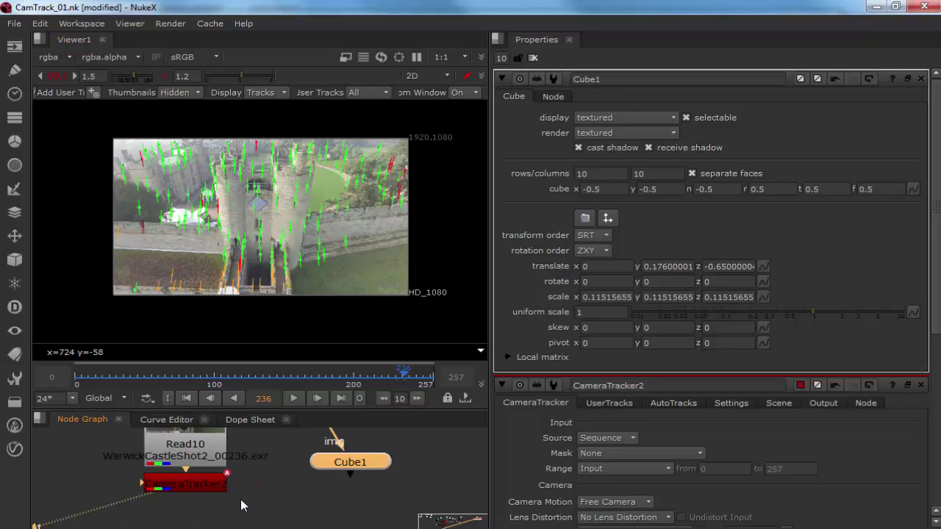
pyautogui.scroll(-2, 323, 480)
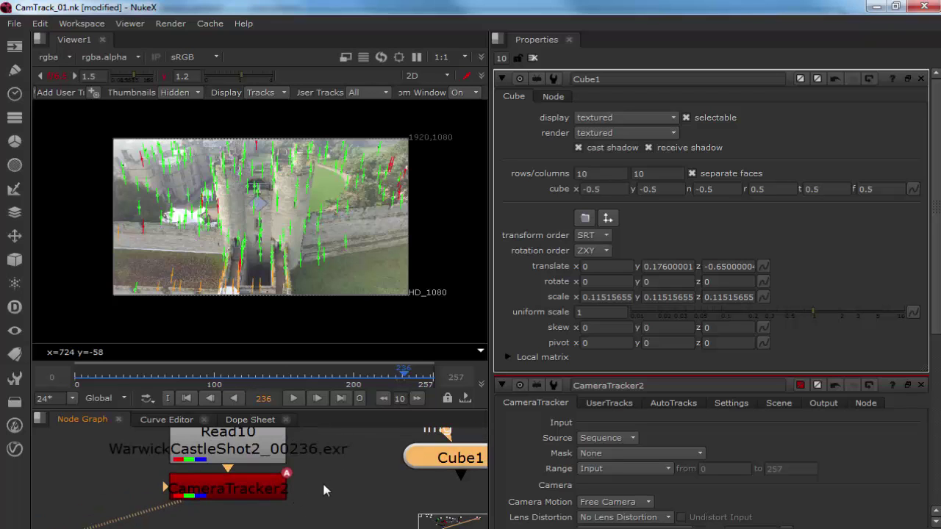
pyautogui.doubleClick(249, 491)
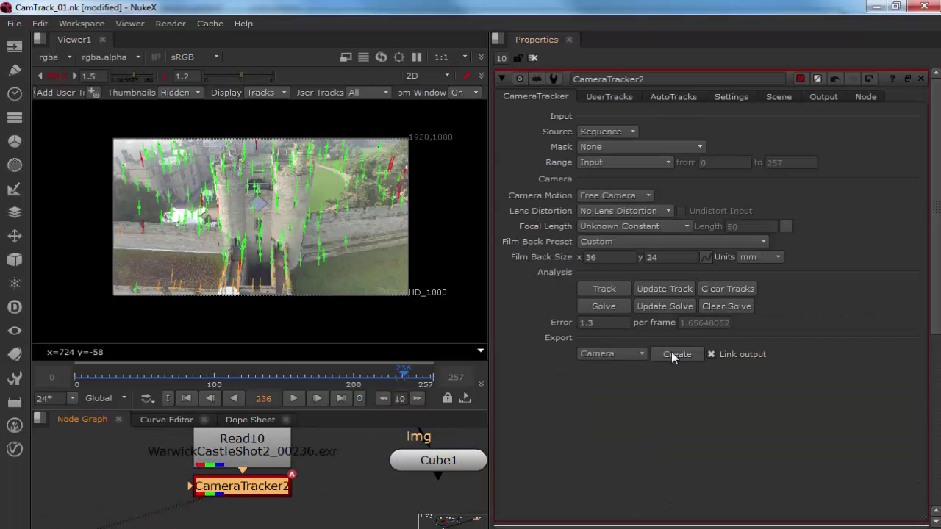
pyautogui.click(673, 353)
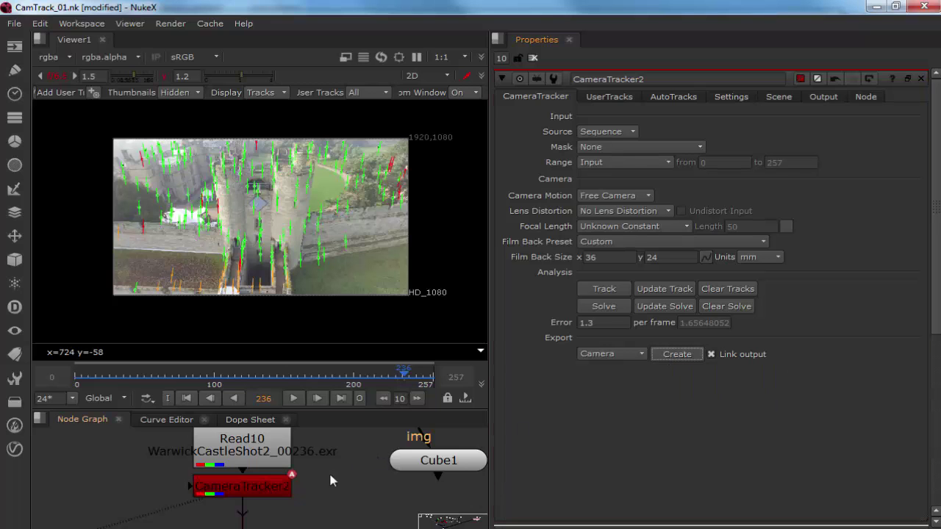
# Place the exported camera node beside Cube1 in the node graph.
pyautogui.scroll(3, 299, 476)
pyautogui.scroll(-3, 299, 477)
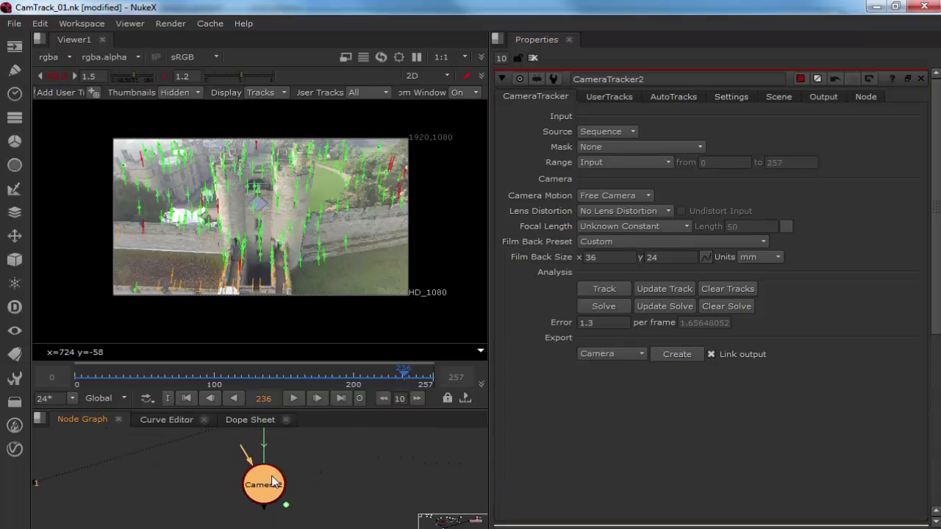
pyautogui.moveTo(272, 480); pyautogui.dragTo(391, 452)
pyautogui.moveTo(391, 453); pyautogui.dragTo(287, 513, button='middle')
pyautogui.moveTo(287, 513); pyautogui.dragTo(342, 489)
# Open Camera2's properties and examine the camera with the cube and point cloud in the 3D view.
pyautogui.press('Tab')
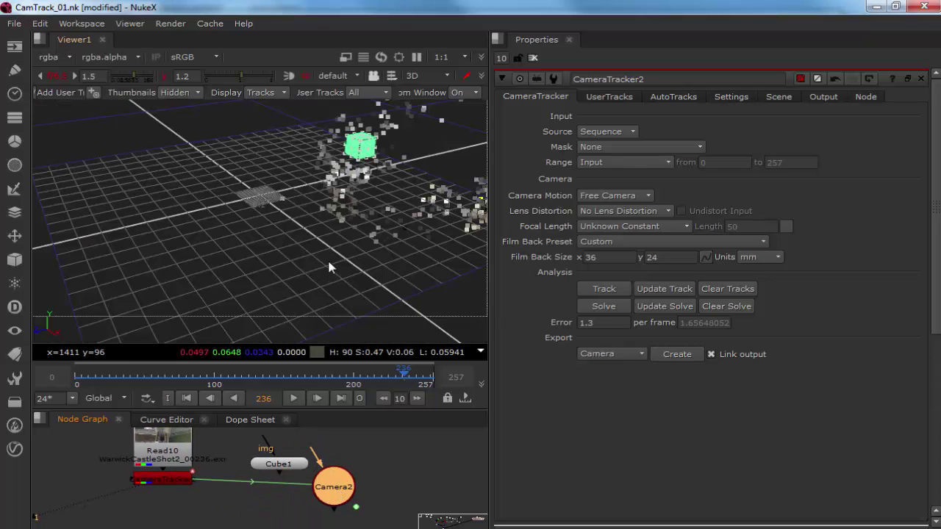
pyautogui.moveTo(328, 184)
pyautogui.keyDown('ctrl'); pyautogui.mouseDown()
pyautogui.moveTo(266, 189)
pyautogui.moveTo(294, 220)
pyautogui.moveTo(346, 183)
pyautogui.moveTo(316, 221)
pyautogui.moveTo(337, 195)
pyautogui.mouseUp(); pyautogui.keyUp('ctrl')
pyautogui.doubleClick(337, 494)
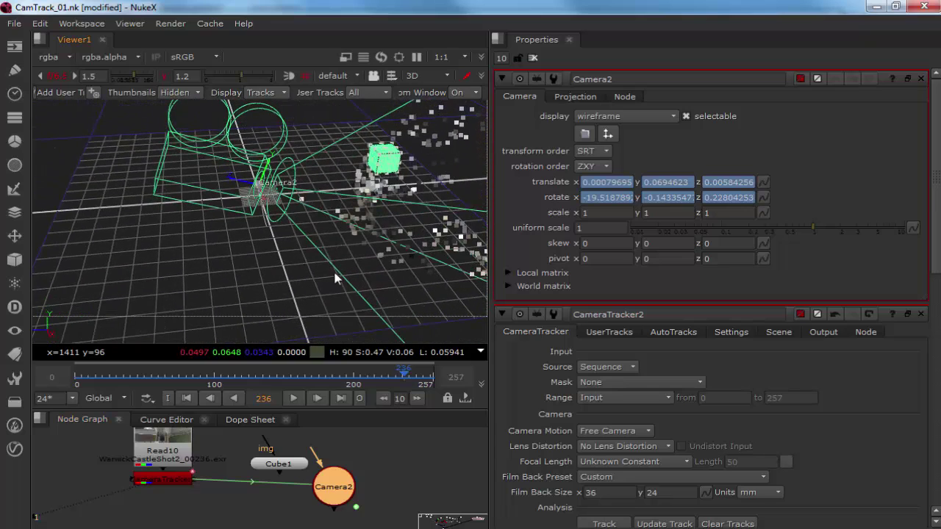
pyautogui.press('Tab')
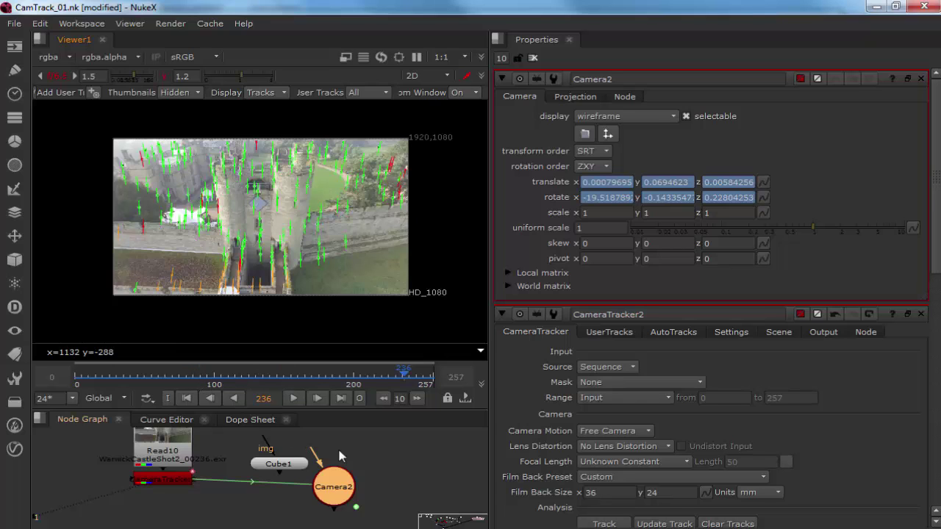
# Add an unconnected Scene node beside Camera2 in the node graph.
pyautogui.click(429, 457)
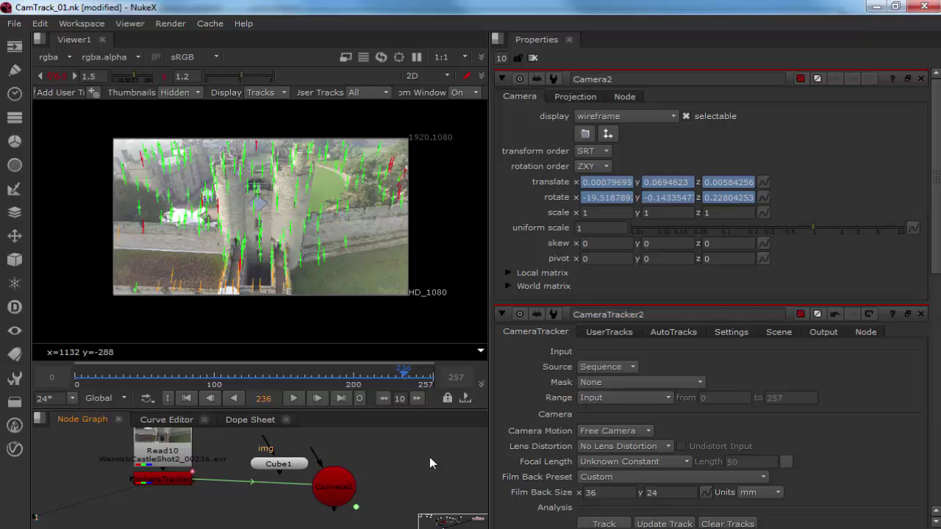
pyautogui.moveTo(426, 458); pyautogui.dragTo(353, 450, button='middle')
pyautogui.press('Tab')
pyautogui.write('scen')
pyautogui.press('Return')
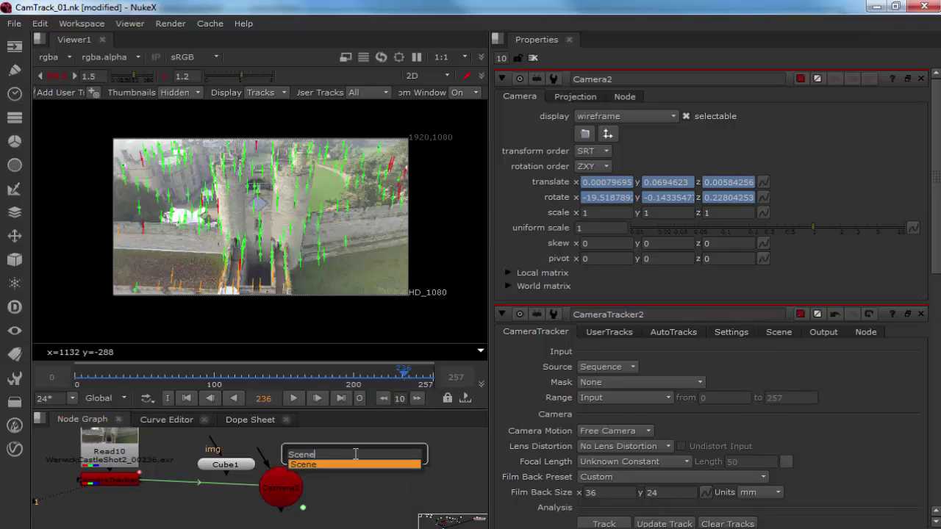
pyautogui.moveTo(334, 464); pyautogui.dragTo(331, 476, button='middle')
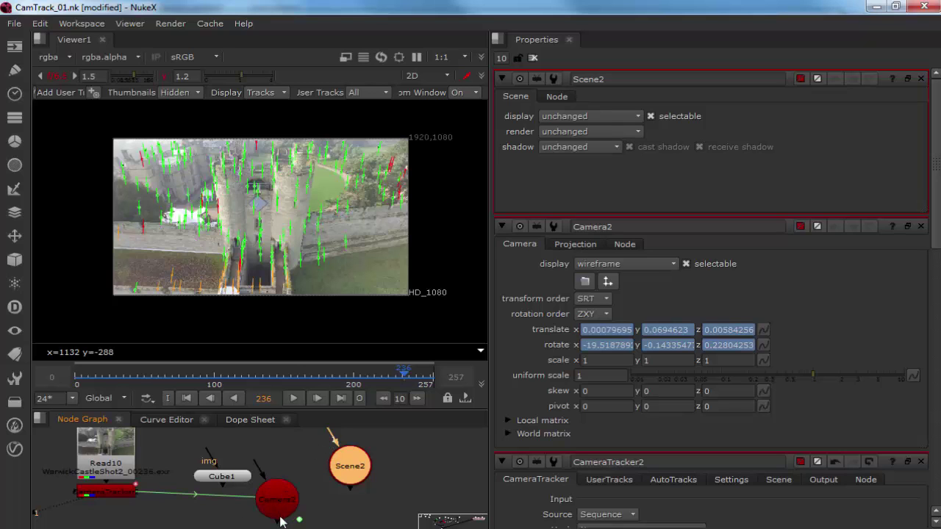
# Connect Camera2 and Cube1 to Scene2 and view the resulting scene in 3D.
pyautogui.moveTo(278, 524); pyautogui.dragTo(352, 468)
pyautogui.moveTo(278, 506); pyautogui.dragTo(279, 443)
pyautogui.moveTo(221, 487); pyautogui.dragTo(348, 470)
pyautogui.click(316, 477)
pyautogui.press('1')
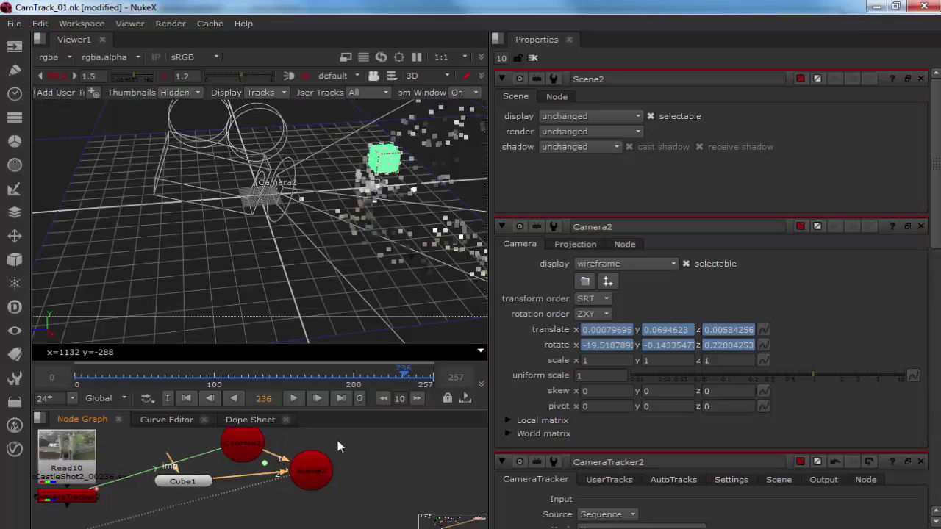
pyautogui.press('Tab')
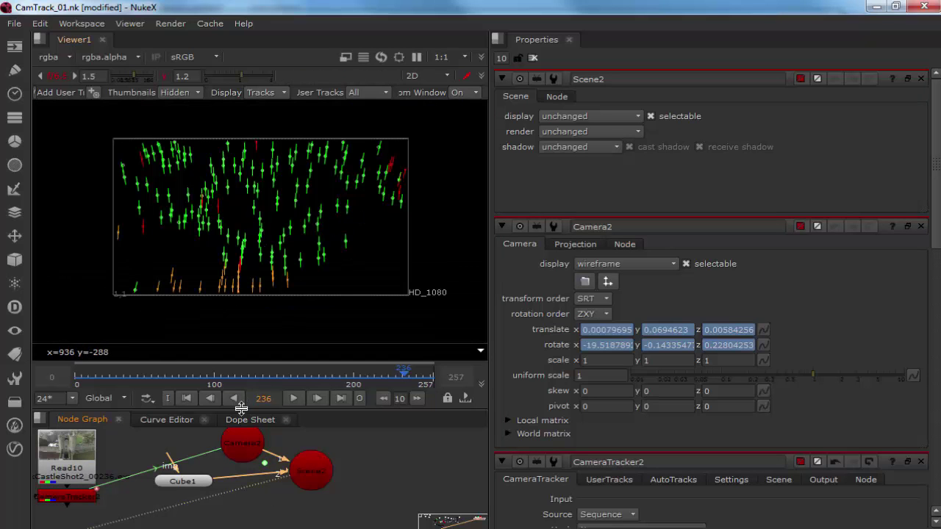
# Move Scene2 below Camera2 and add a ScanlineRender node with its obj/scn input connected to Scene2.
pyautogui.moveTo(147, 480); pyautogui.dragTo(199, 467, button='middle')
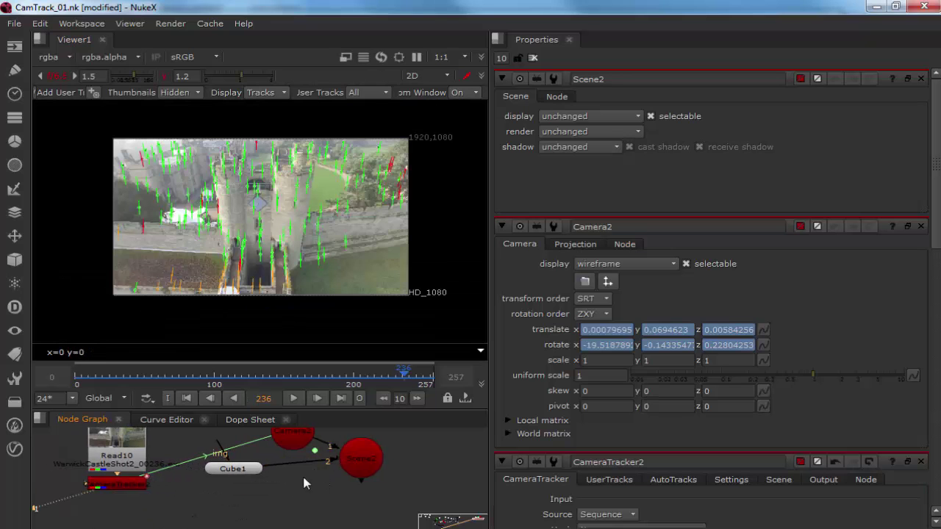
pyautogui.moveTo(367, 482); pyautogui.dragTo(311, 479, button='middle')
pyautogui.moveTo(307, 474); pyautogui.dragTo(265, 502)
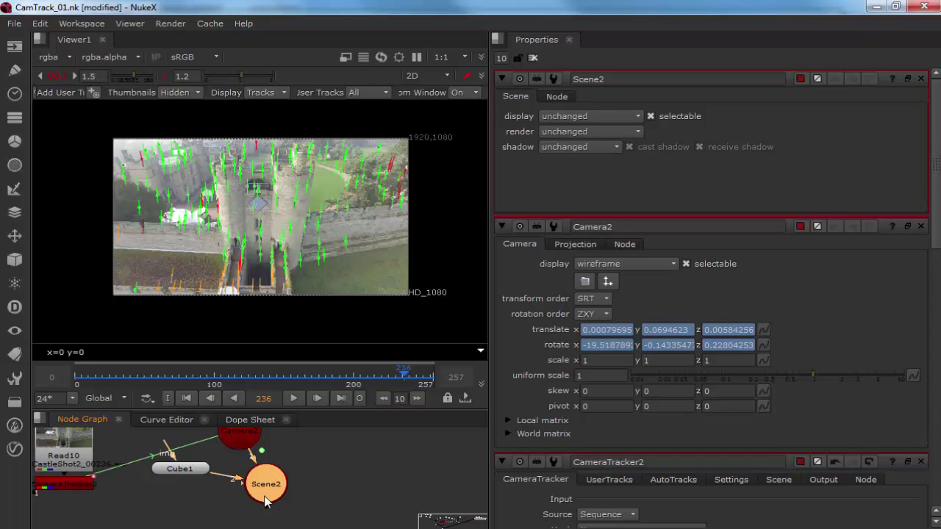
pyautogui.moveTo(265, 500); pyautogui.dragTo(255, 479, button='middle')
pyautogui.press('Tab')
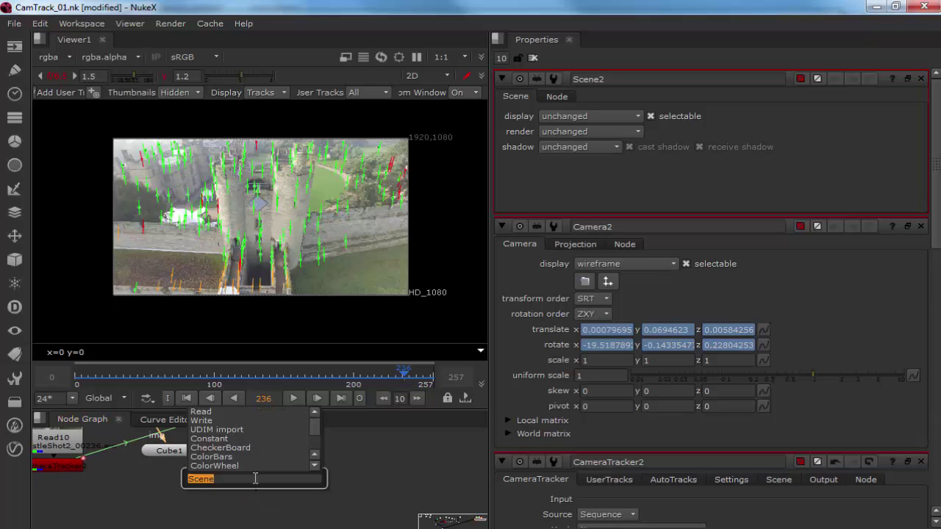
pyautogui.write('scanl')
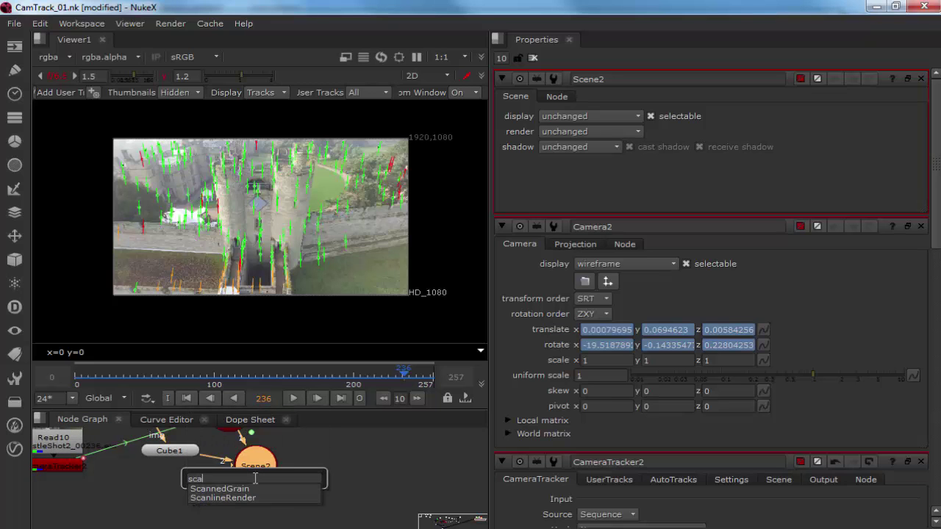
pyautogui.press('Down')
pyautogui.press('Return')
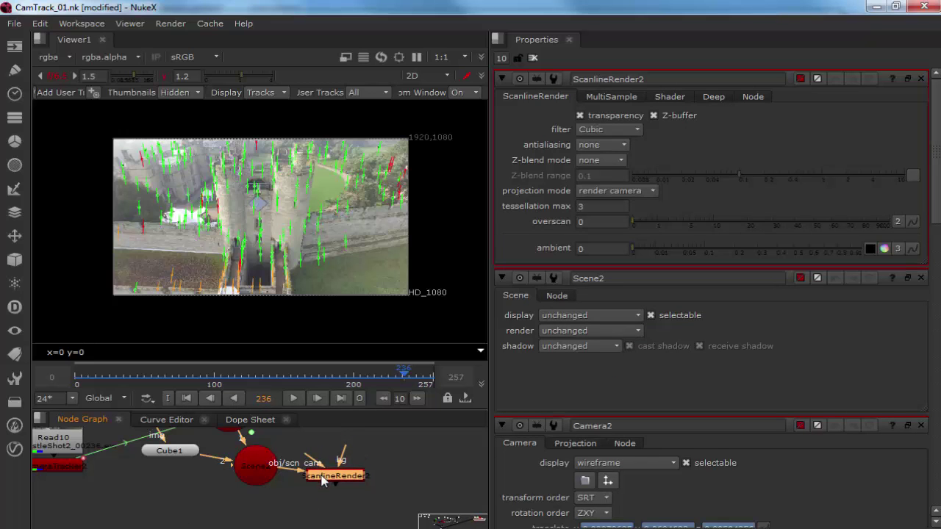
# Connect ScanlineRender2's cam input to Camera2 and its bg input to the Read10 castle clip.
pyautogui.scroll(5, 317, 469)
pyautogui.scroll(-2, 314, 470)
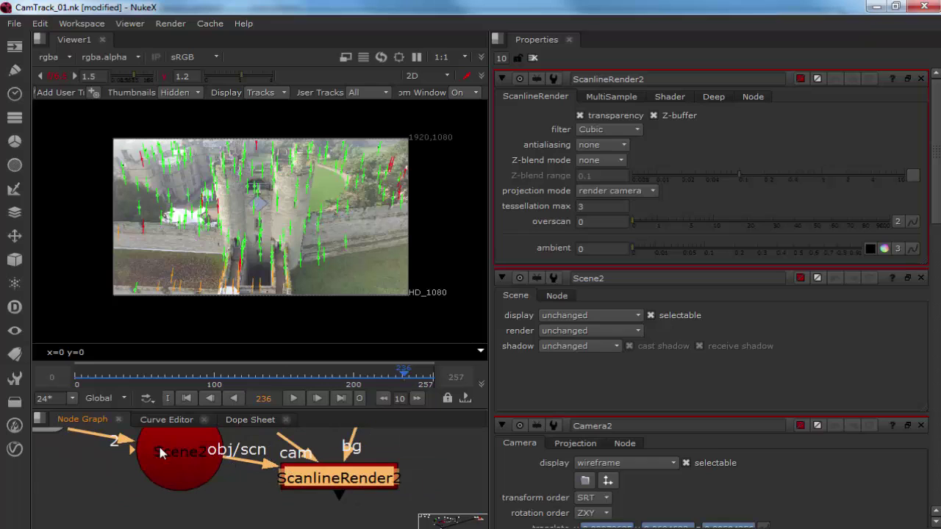
pyautogui.click(176, 469)
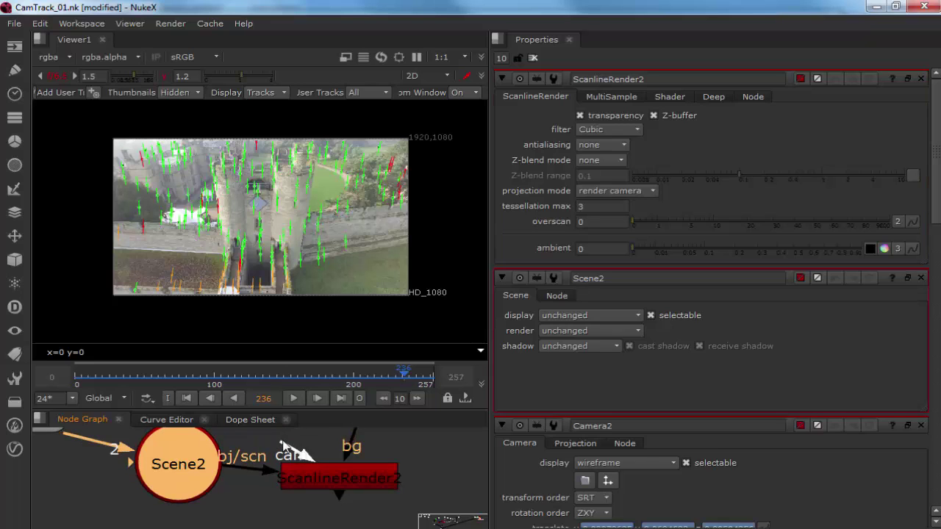
pyautogui.scroll(-3, 304, 456)
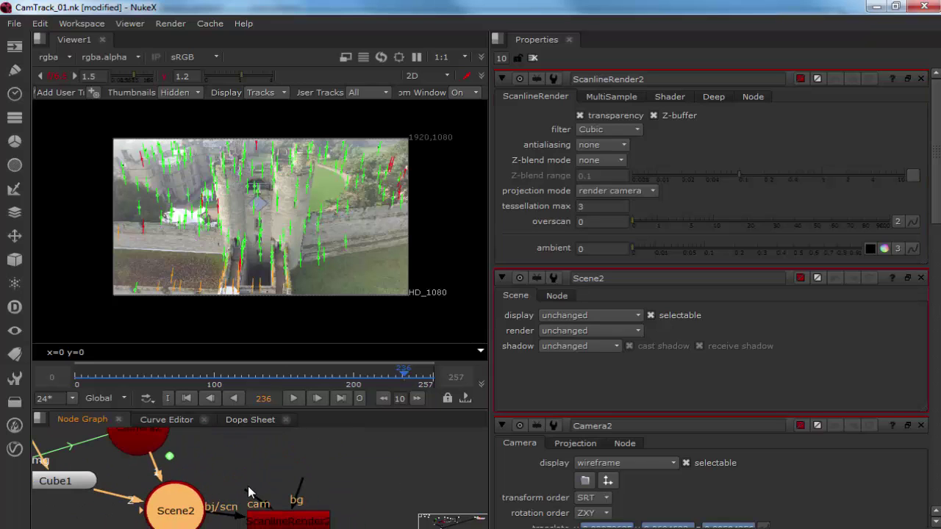
pyautogui.moveTo(171, 444); pyautogui.dragTo(174, 445)
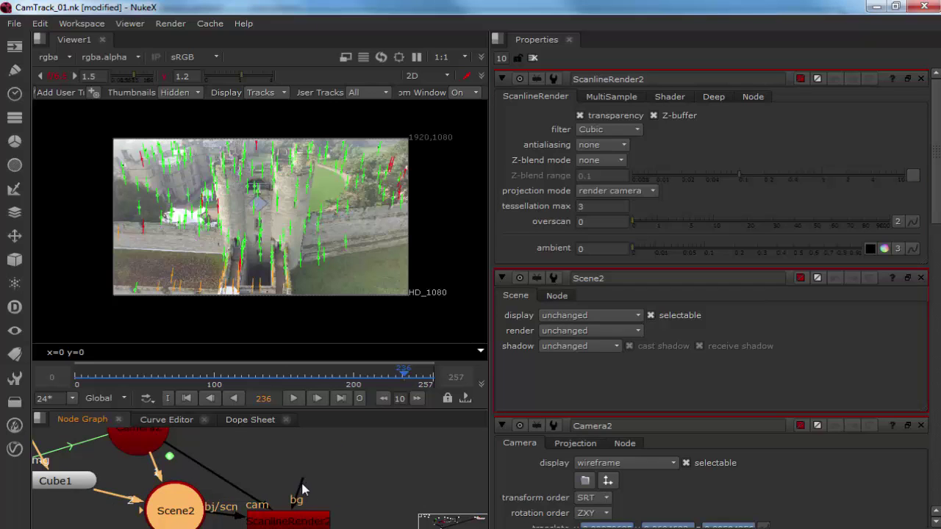
pyautogui.scroll(-4, 304, 489)
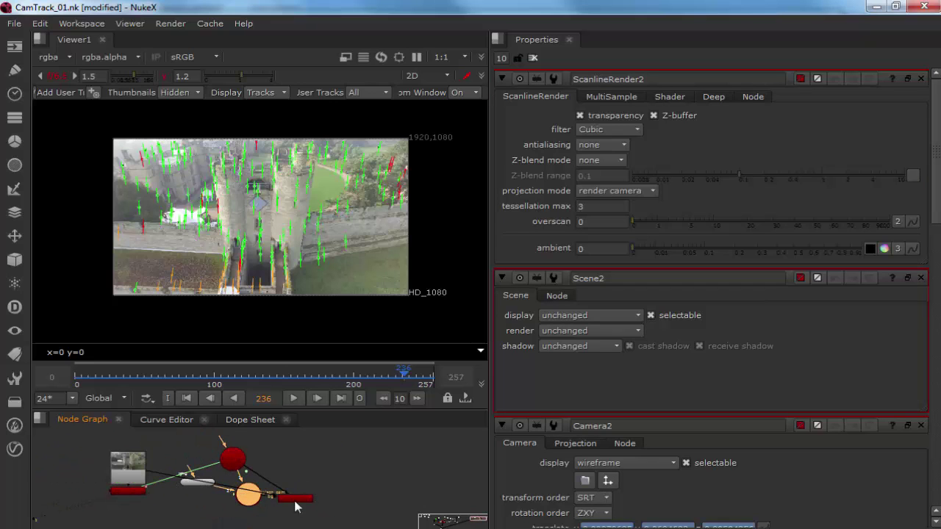
# Place ScanlineRender2 below Scene2 and view its output at the first frame with all node properties closed.
pyautogui.moveTo(302, 500); pyautogui.dragTo(215, 522)
pyautogui.moveTo(229, 504); pyautogui.dragTo(252, 474, button='middle')
pyautogui.press('1')
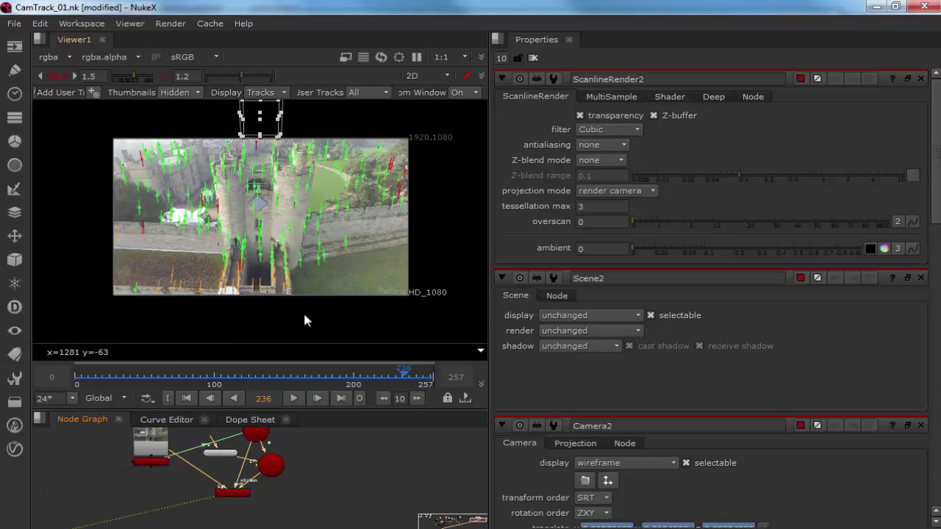
pyautogui.click(186, 398)
pyautogui.click(534, 58)
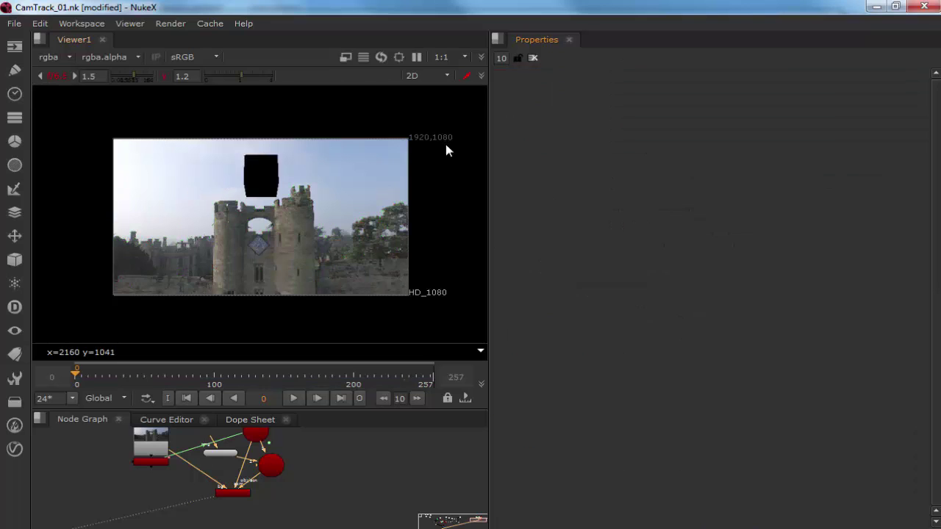
# Move Cube1 to the right of Camera2 and add a Constant node above it.
pyautogui.moveTo(218, 450); pyautogui.dragTo(253, 476, button='middle')
pyautogui.scroll(5, 253, 476)
pyautogui.moveTo(263, 486); pyautogui.dragTo(440, 470)
pyautogui.moveTo(441, 469); pyautogui.dragTo(337, 506, button='middle')
pyautogui.press('Tab')
pyautogui.write('constant')
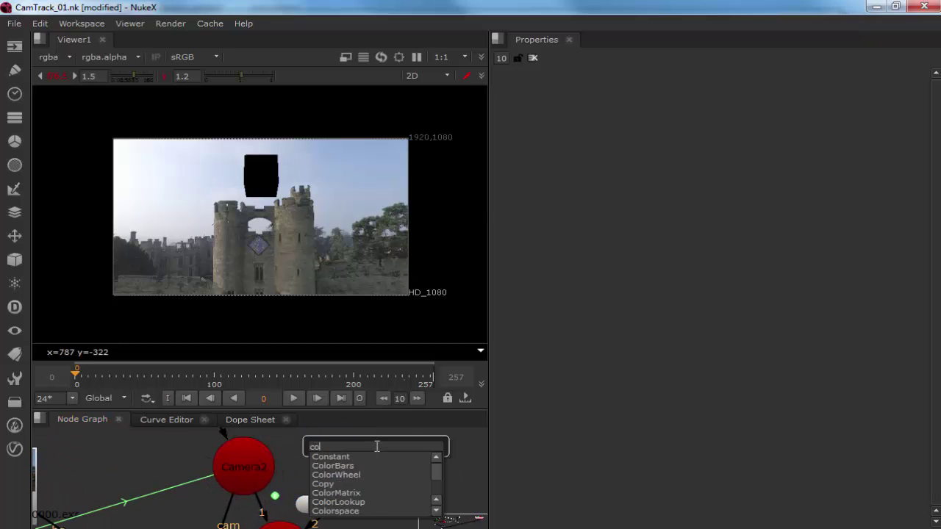
pyautogui.press('Return')
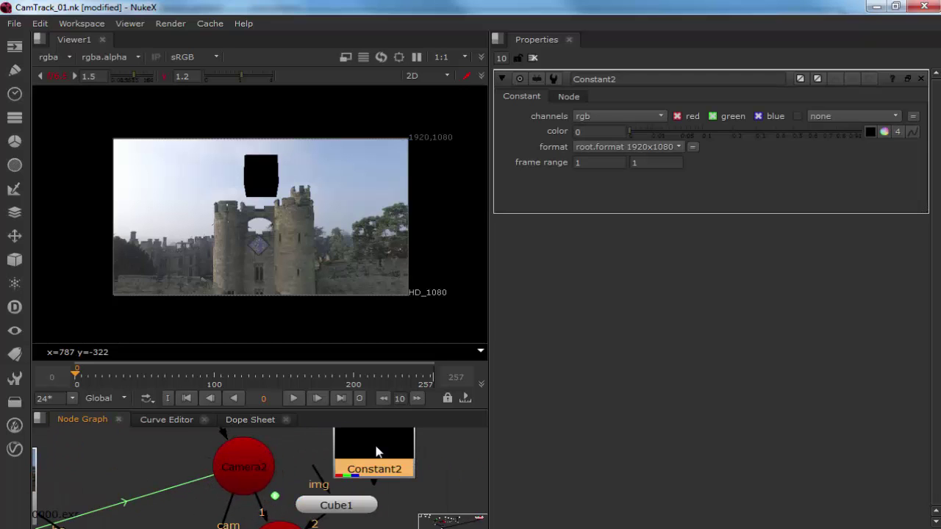
# Set the Constant's color to pure red (1, 0, 0) and connect it to Cube1's img input.
pyautogui.click(884, 132)
pyautogui.moveTo(785, 153); pyautogui.dragTo(884, 145)
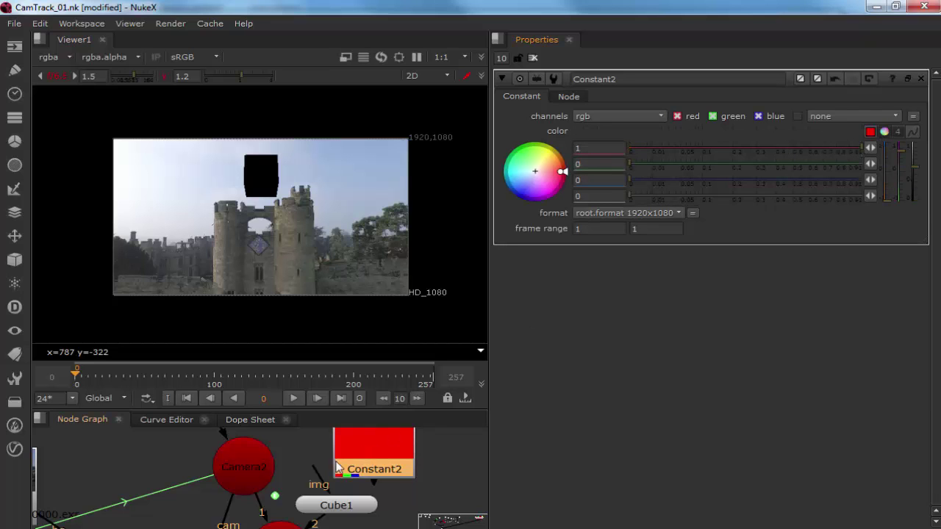
pyautogui.moveTo(320, 479); pyautogui.dragTo(350, 450)
# Play the rendered clip to check how the red cube tracks with the castle footage.
pyautogui.click(293, 397)
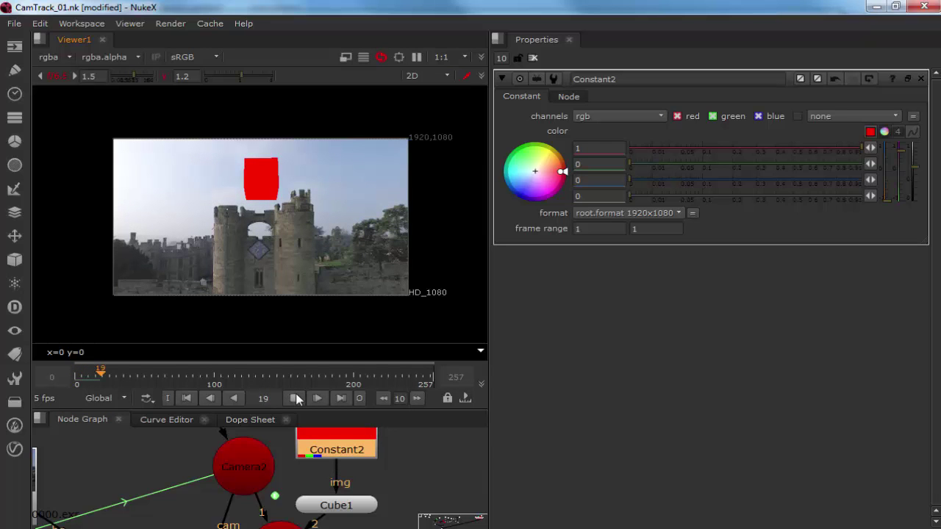
pyautogui.click(294, 397)
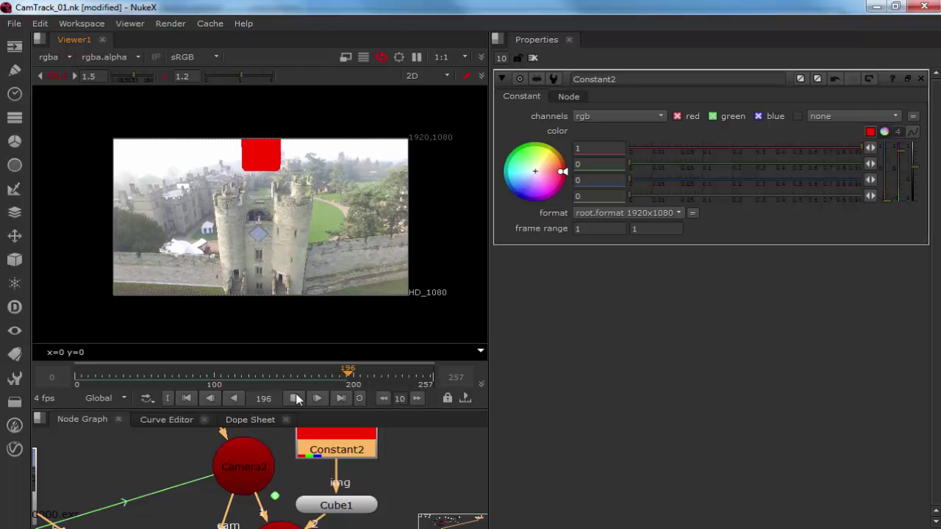
pyautogui.click(295, 398)
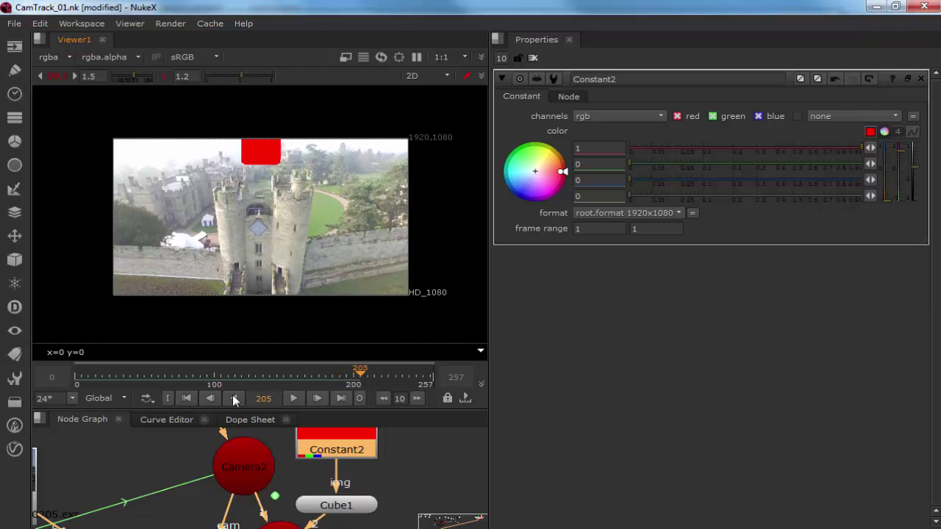
pyautogui.click(187, 400)
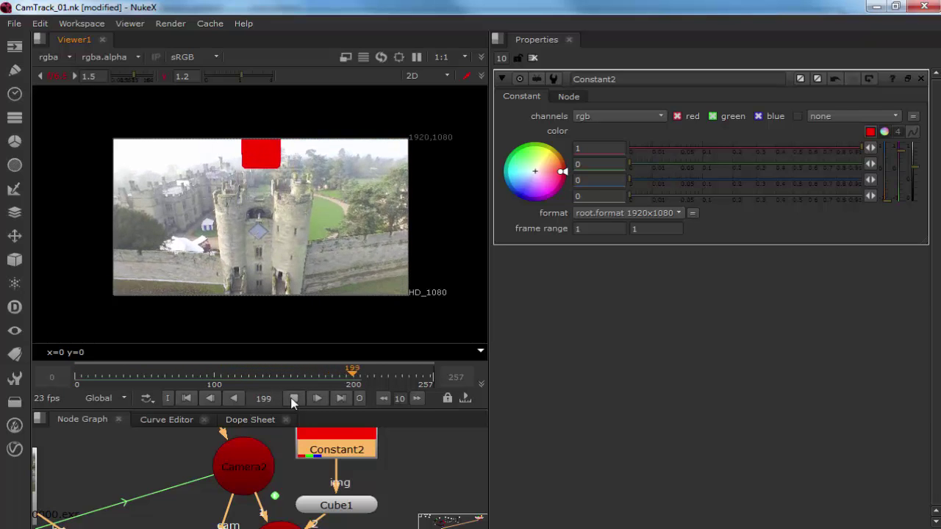
pyautogui.click(293, 398)
# Add a Phong material node and insert it between Constant2 and Cube1.
pyautogui.moveTo(346, 434); pyautogui.dragTo(289, 472, button='middle')
pyautogui.moveTo(289, 472); pyautogui.dragTo(287, 449)
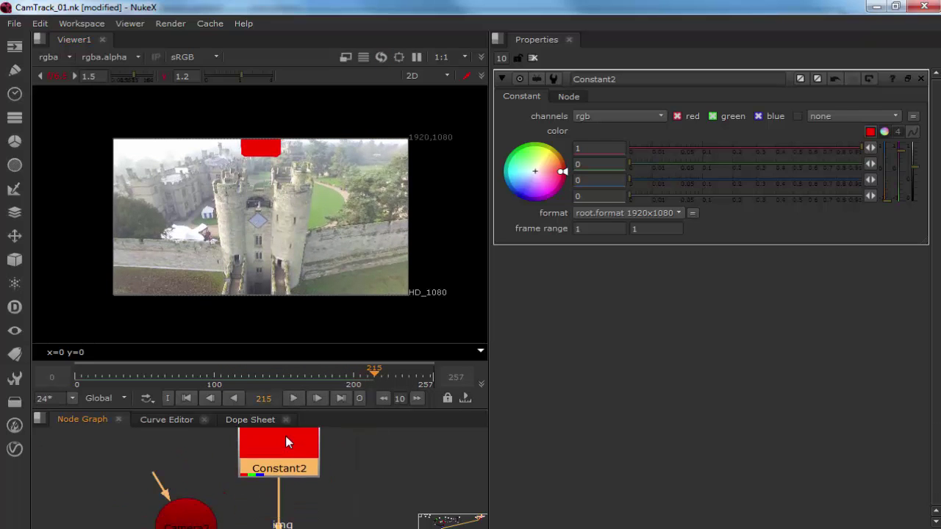
pyautogui.moveTo(287, 441); pyautogui.dragTo(280, 475, button='middle')
pyautogui.press('Tab')
pyautogui.write('blin')
pyautogui.press('BackSpace')
pyautogui.press('BackSpace')
pyautogui.press('BackSpace')
pyautogui.press('BackSpace')
pyautogui.write('phong')
pyautogui.press('Escape')
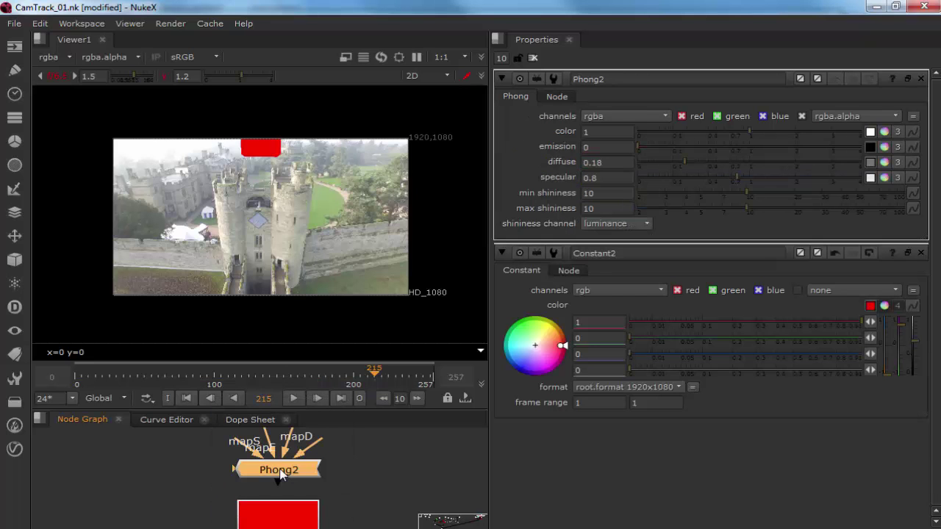
pyautogui.moveTo(281, 475)
pyautogui.mouseDown()
pyautogui.moveTo(307, 477)
pyautogui.moveTo(307, 450)
pyautogui.moveTo(323, 467)
pyautogui.moveTo(346, 442)
pyautogui.moveTo(337, 424)
pyautogui.moveTo(271, 474)
pyautogui.moveTo(281, 475)
pyautogui.mouseUp()
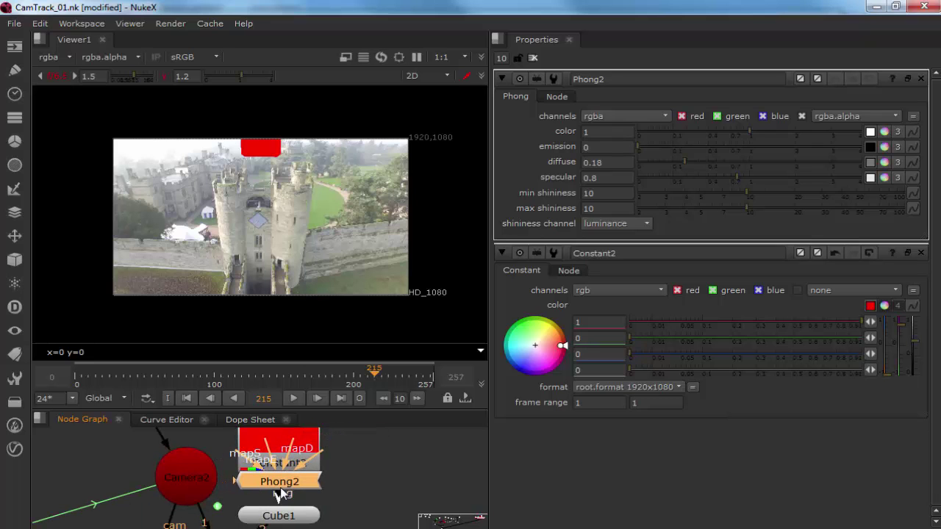
# At the first frame, move Constant2 clear above Phong2 and change its color from red to yellow.
pyautogui.click(186, 398)
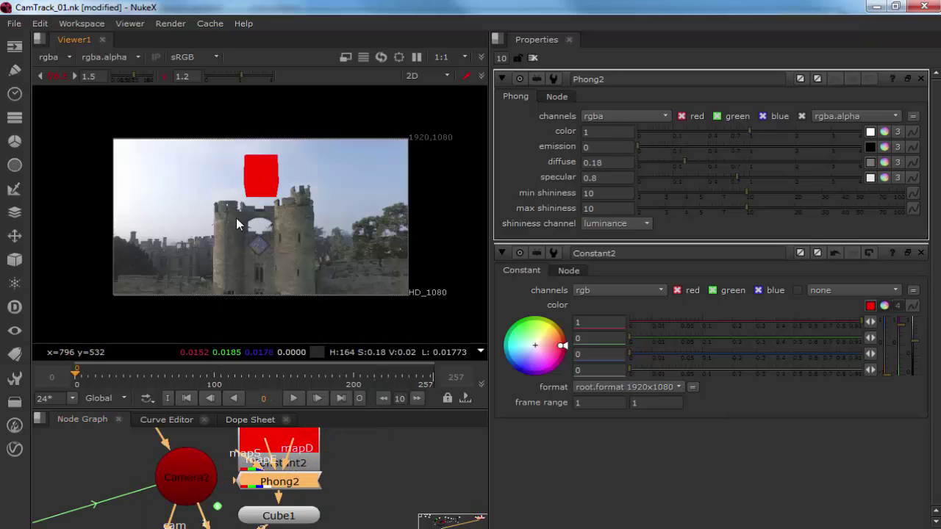
pyautogui.press('f')
pyautogui.moveTo(344, 445); pyautogui.dragTo(328, 494, button='middle')
pyautogui.moveTo(281, 471); pyautogui.dragTo(282, 419)
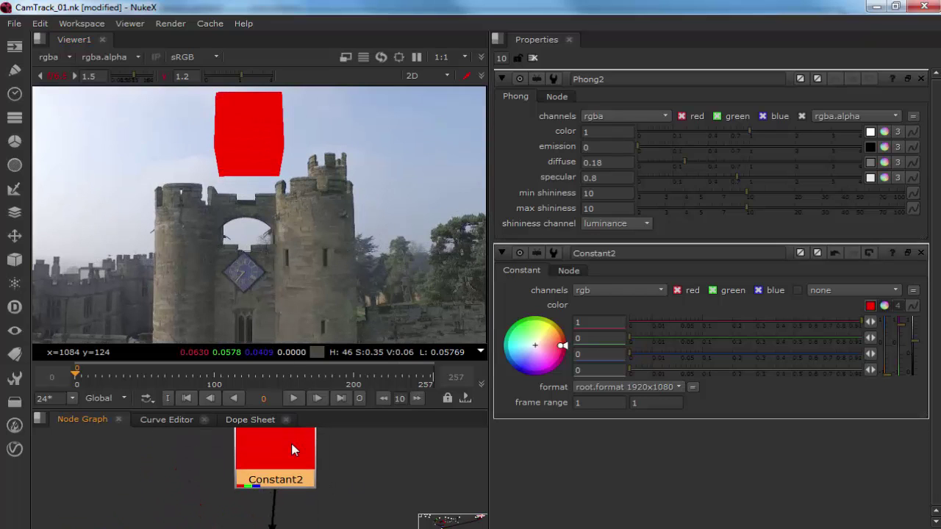
pyautogui.moveTo(293, 506); pyautogui.dragTo(294, 478, button='middle')
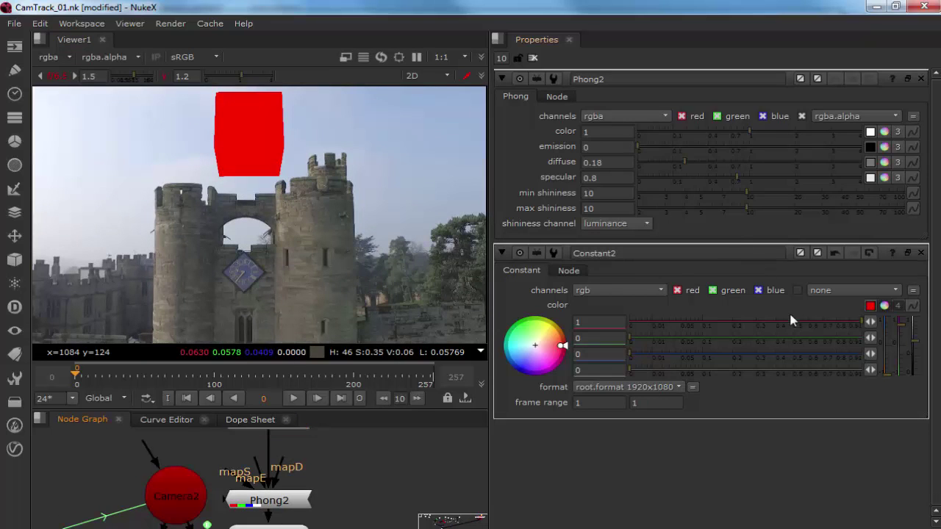
pyautogui.moveTo(785, 326); pyautogui.dragTo(744, 340)
# Add a point Light node beside Cube1 and connect it to Scene2.
pyautogui.moveTo(350, 492); pyautogui.dragTo(309, 468, button='middle')
pyautogui.write('light')
pyautogui.press('Return')
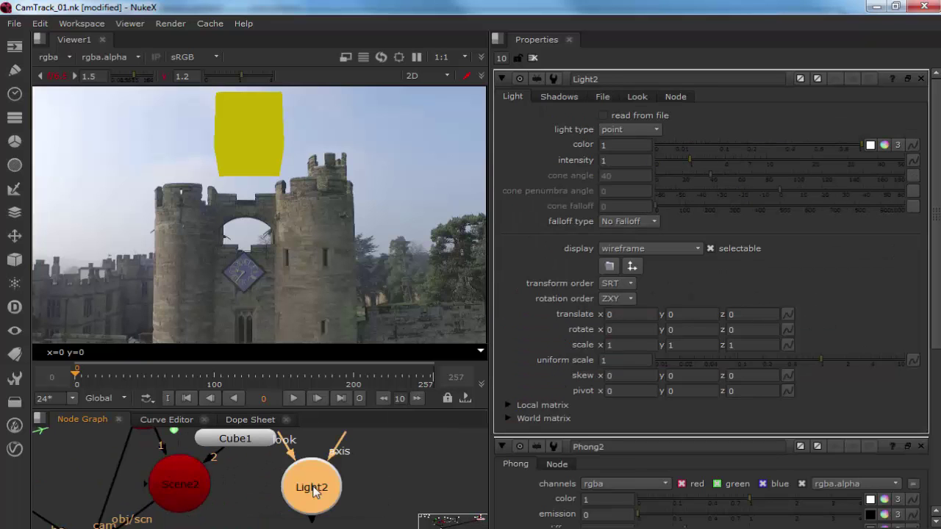
pyautogui.moveTo(313, 491); pyautogui.dragTo(349, 455)
pyautogui.moveTo(348, 486); pyautogui.dragTo(194, 494)
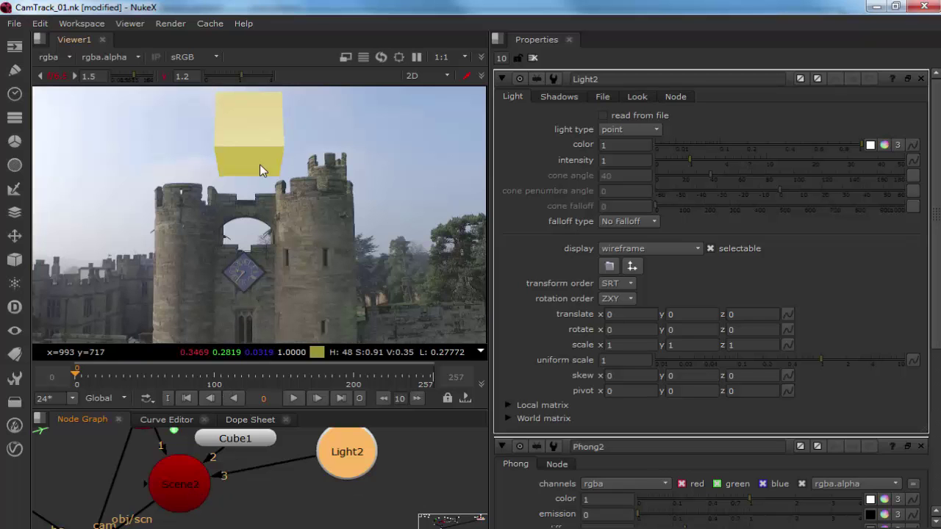
# Raise Light2 in the 3D view to a Y translate of 0.244.
pyautogui.press('Tab')
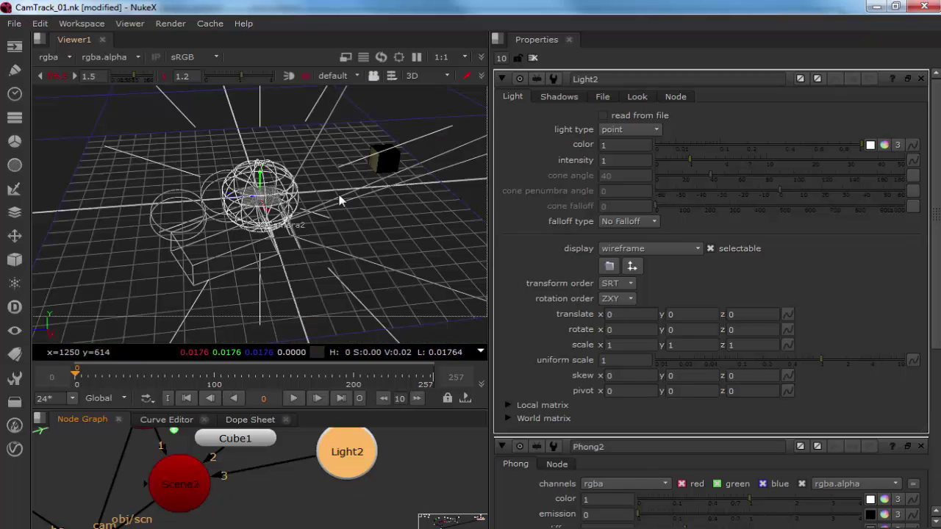
pyautogui.keyDown('ctrl'); pyautogui.moveTo(342, 216); pyautogui.dragTo(258, 85); pyautogui.keyUp('ctrl')
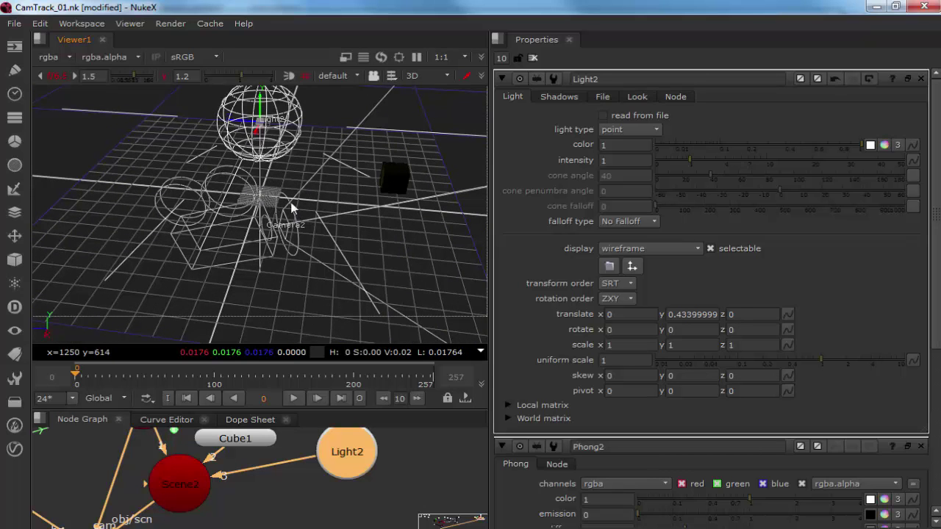
pyautogui.moveTo(276, 211); pyautogui.dragTo(380, 189)
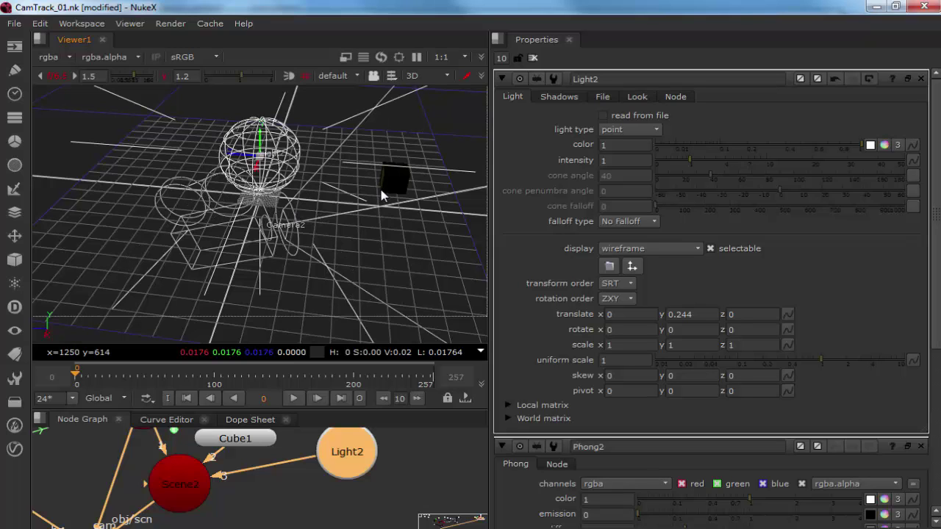
# Open CameraTracker2's properties and show its Scene constraint and transform settings.
pyautogui.moveTo(96, 478); pyautogui.dragTo(248, 470, button='middle')
pyautogui.click(218, 476)
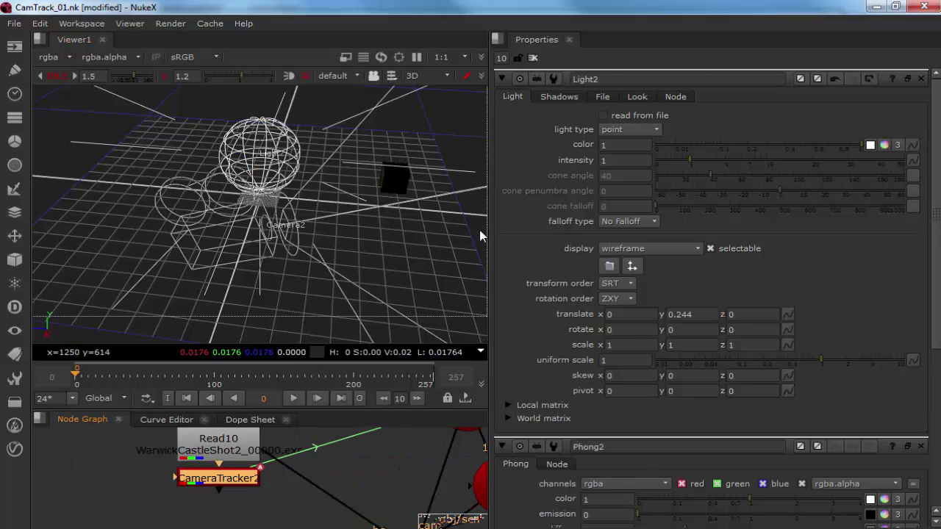
pyautogui.press('Return')
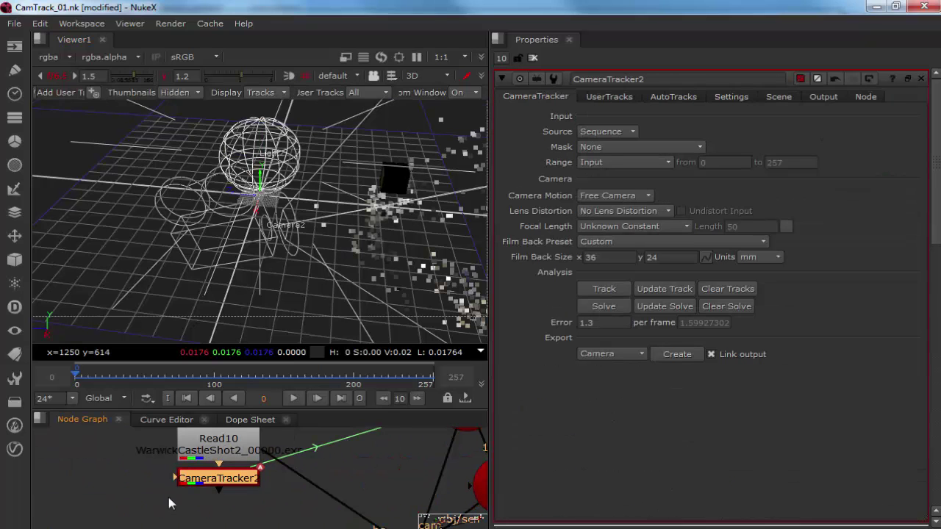
pyautogui.click(779, 100)
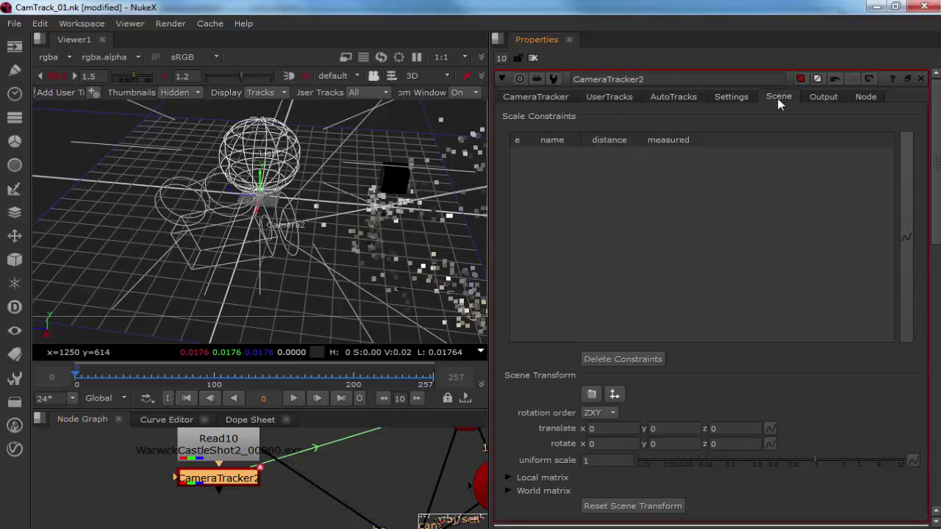
# Set the uniform scale in CameraTracker2's Scene Transform to 10.
pyautogui.click(603, 460)
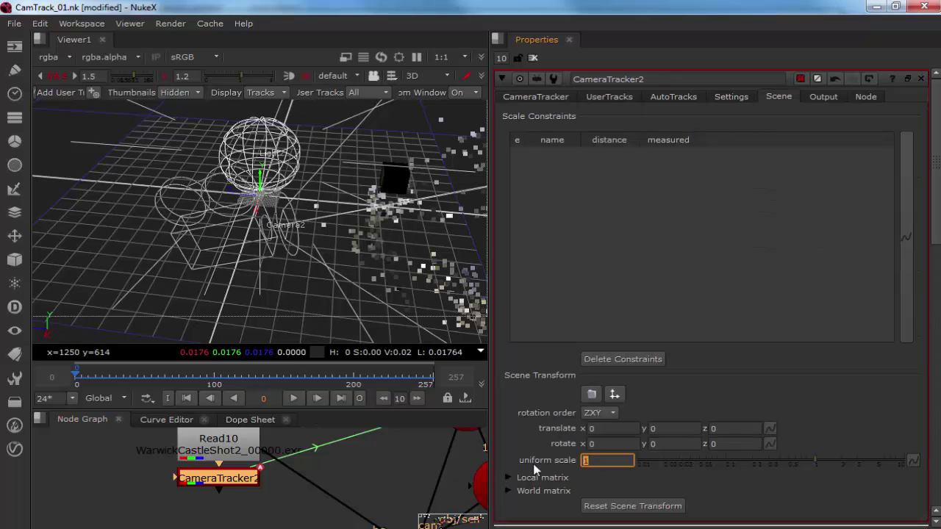
pyautogui.press('Return')
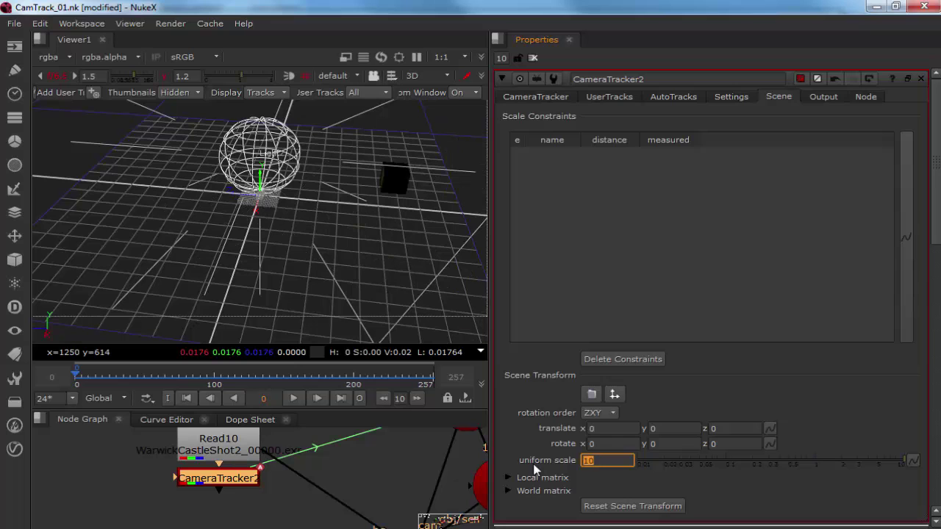
pyautogui.click(404, 182)
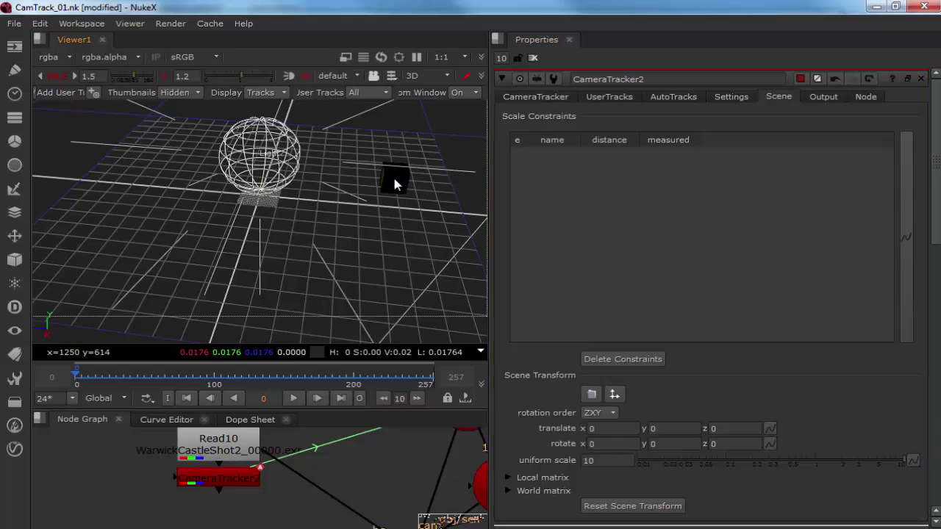
# Move Cube1 into the tracked castle points in 3D, to a translate of about X -0.78, Y 0.8, Z -6.56.
pyautogui.moveTo(417, 476); pyautogui.dragTo(328, 461, button='middle')
pyautogui.scroll(-5, 392, 289)
pyautogui.keyDown('ctrl'); pyautogui.moveTo(360, 245); pyautogui.dragTo(301, 243); pyautogui.keyUp('ctrl')
pyautogui.moveTo(289, 447); pyautogui.dragTo(156, 510, button='middle')
pyautogui.doubleClick(307, 492)
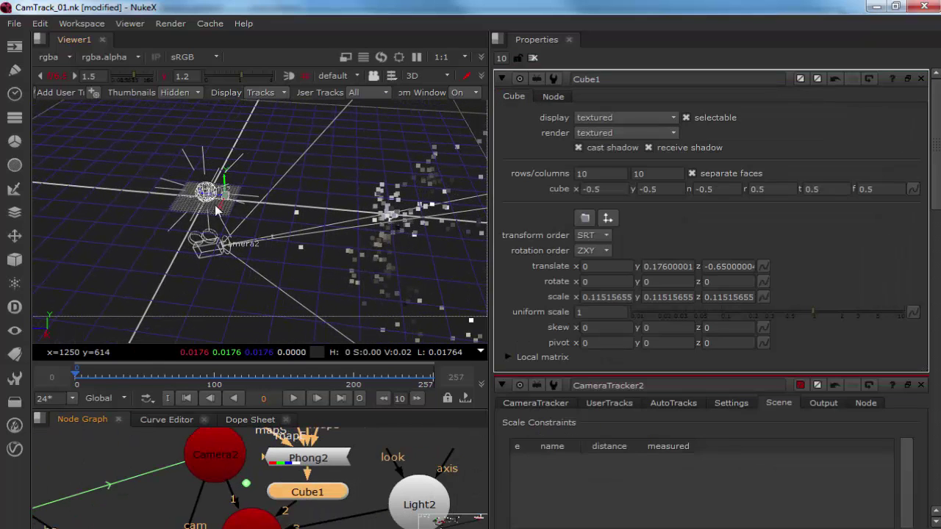
pyautogui.moveTo(211, 200); pyautogui.dragTo(413, 198)
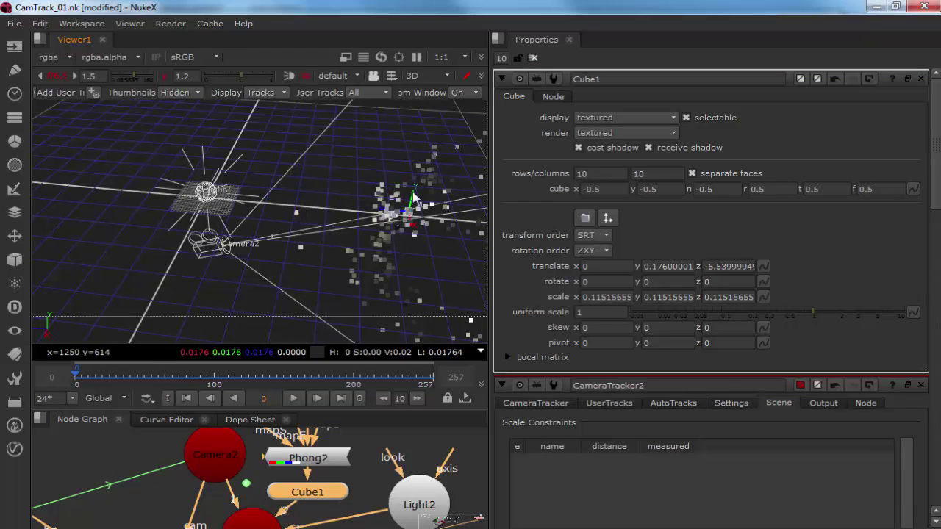
pyautogui.moveTo(419, 145); pyautogui.dragTo(403, 151)
pyautogui.keyDown('ctrl'); pyautogui.moveTo(385, 184); pyautogui.dragTo(232, 210); pyautogui.keyUp('ctrl')
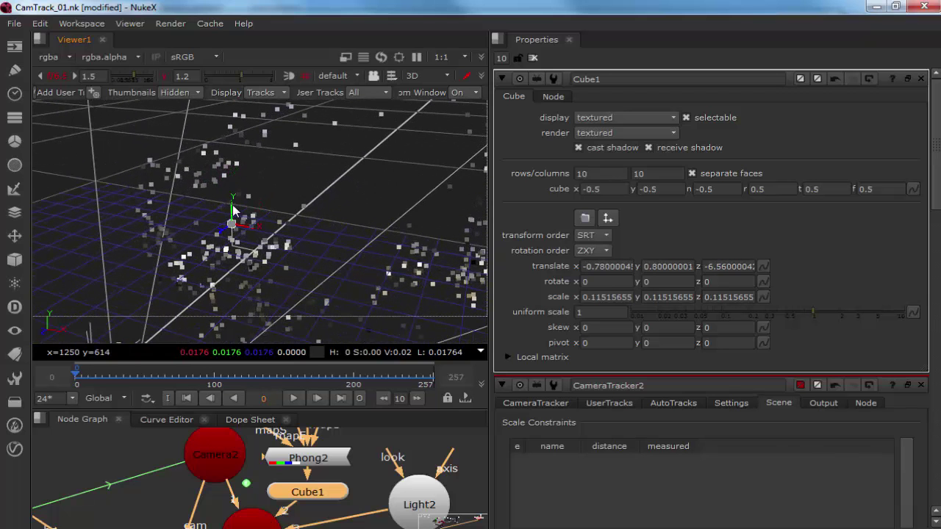
# Set Cube1's uniform scale to 10 and stretch its r extent to 2 so it spans the castle towers.
pyautogui.click(600, 311)
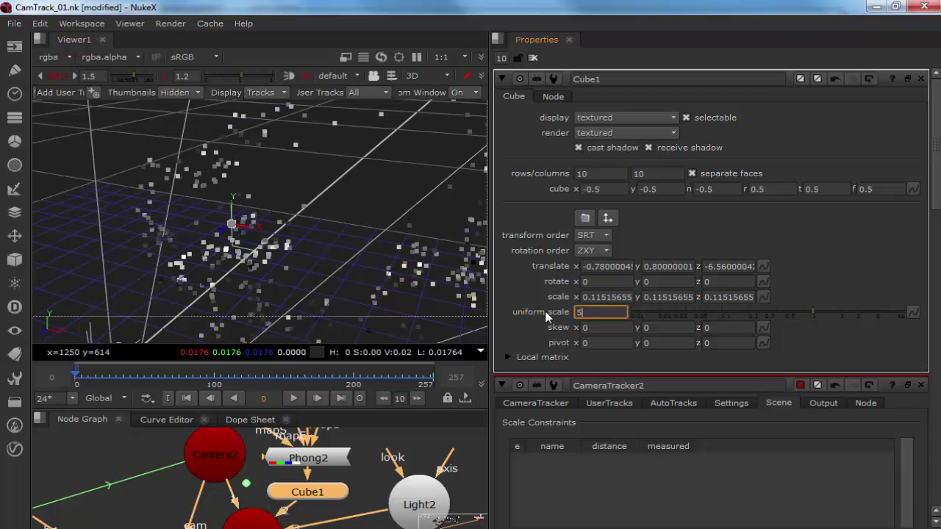
pyautogui.write('5')
pyautogui.press('Return')
pyautogui.press('Return')
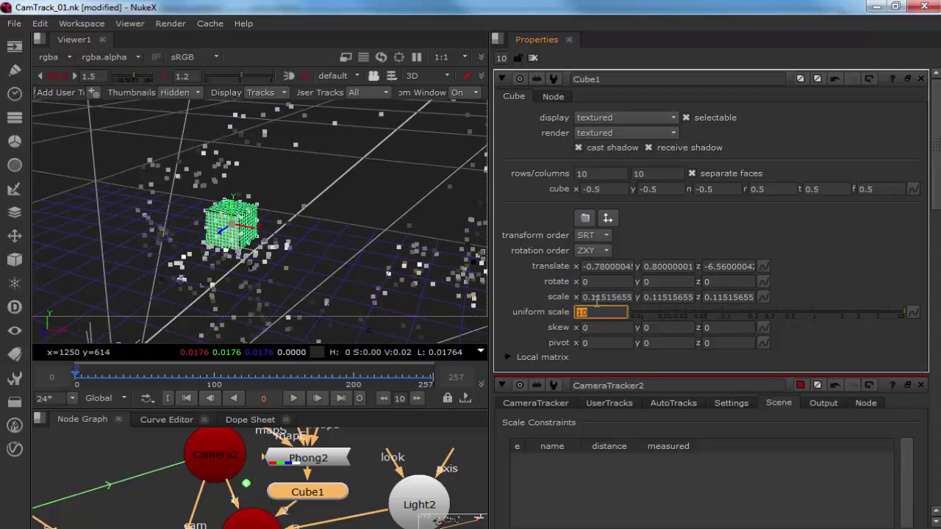
pyautogui.keyDown('ctrl'); pyautogui.moveTo(381, 271); pyautogui.dragTo(257, 273); pyautogui.keyUp('ctrl')
# Play back the cube render over the castle footage with all node properties closed, and inspect frame 52 in luminance.
pyautogui.moveTo(321, 445); pyautogui.dragTo(321, 500, button='middle')
pyautogui.press('Tab')
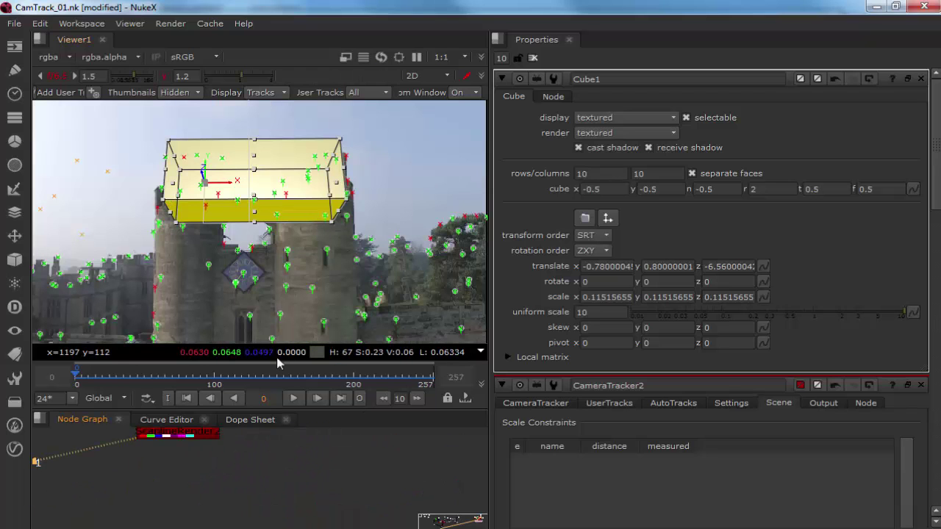
pyautogui.click(295, 399)
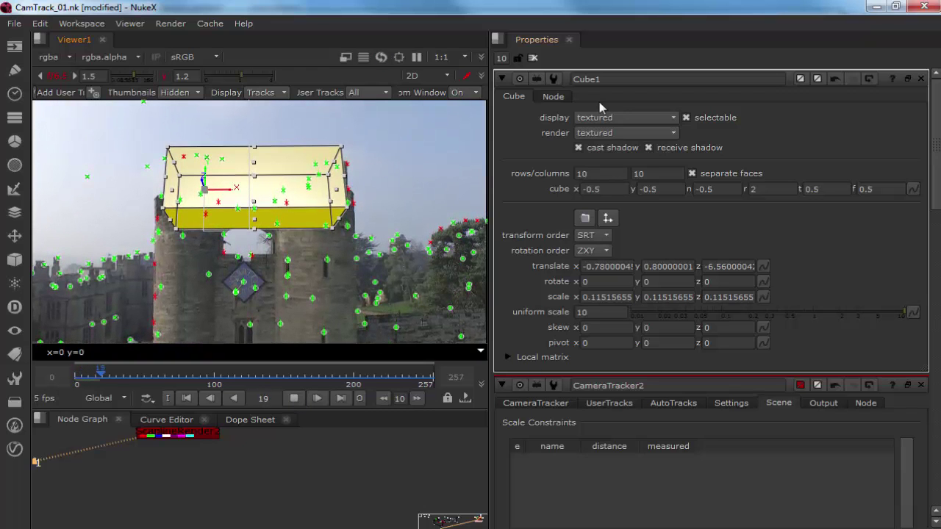
pyautogui.click(533, 58)
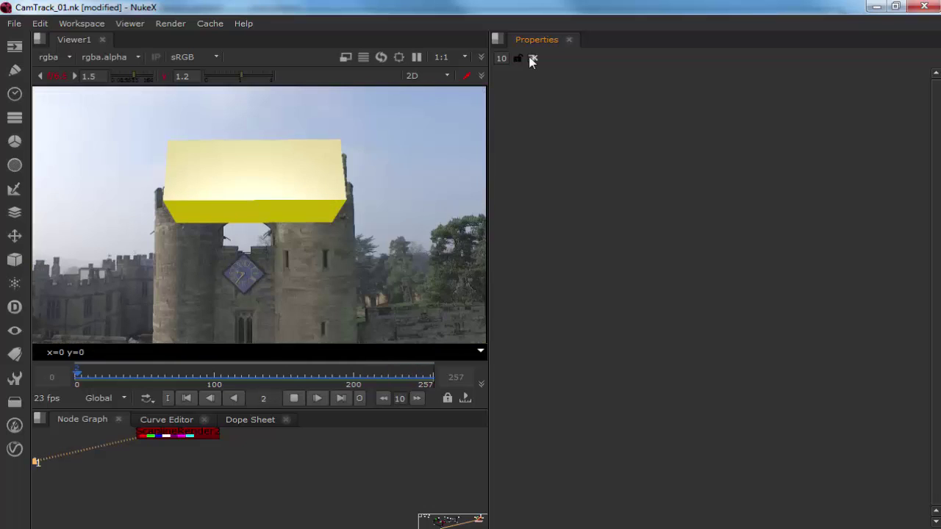
pyautogui.click(294, 398)
pyautogui.scroll(-2, 280, 224)
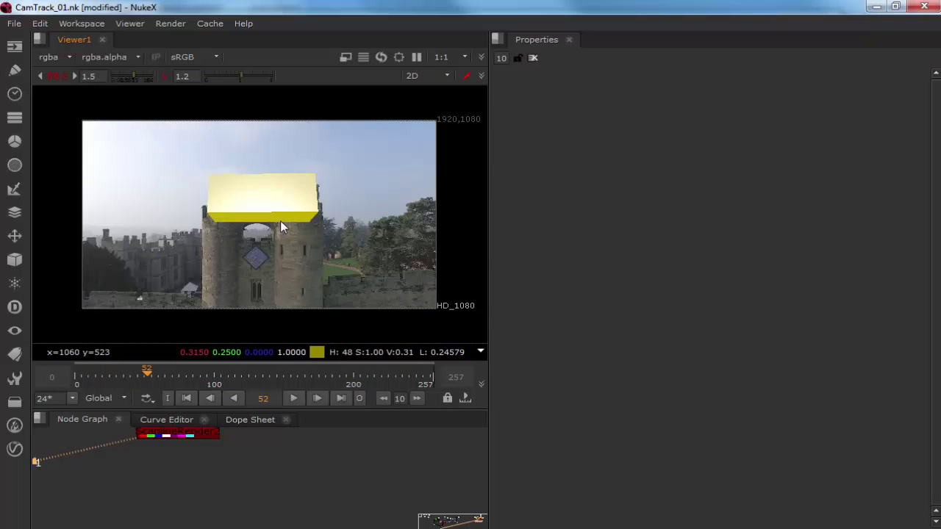
pyautogui.press('y')
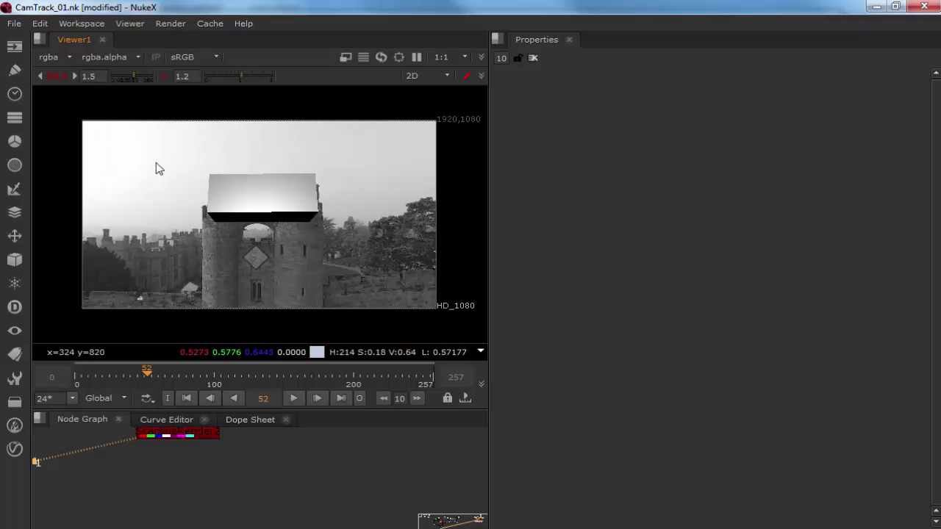
pyautogui.click(518, 58)
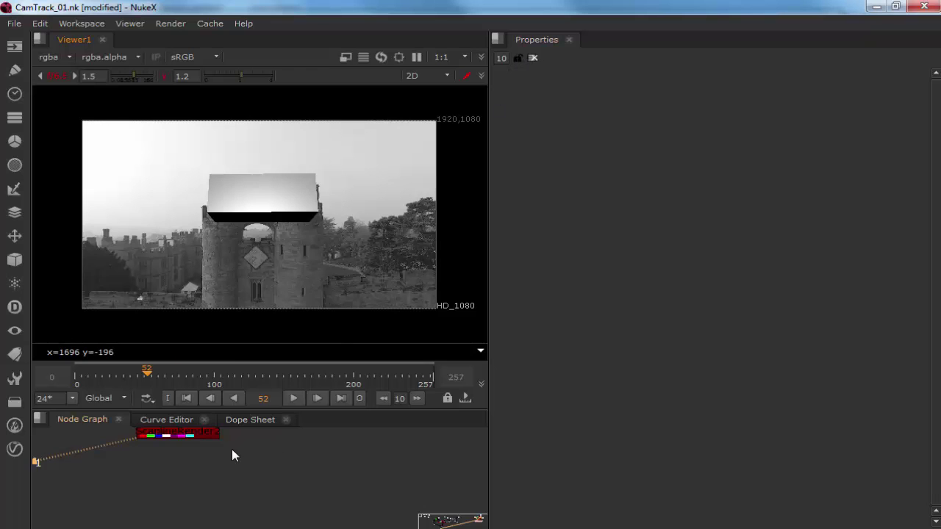
# Duplicate Read10 into an empty area of the node graph and view the copied castle footage in color.
pyautogui.moveTo(105, 458); pyautogui.dragTo(373, 463, button='middle')
pyautogui.press('a')
pyautogui.press('a')
pyautogui.moveTo(308, 489); pyautogui.dragTo(424, 493, button='middle')
pyautogui.moveTo(269, 479); pyautogui.dragTo(227, 496, button='middle')
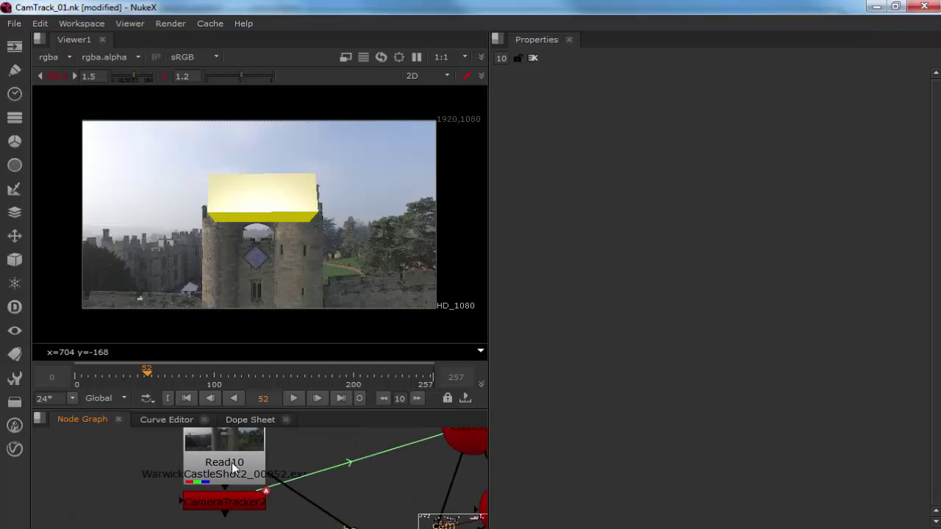
pyautogui.click(230, 445)
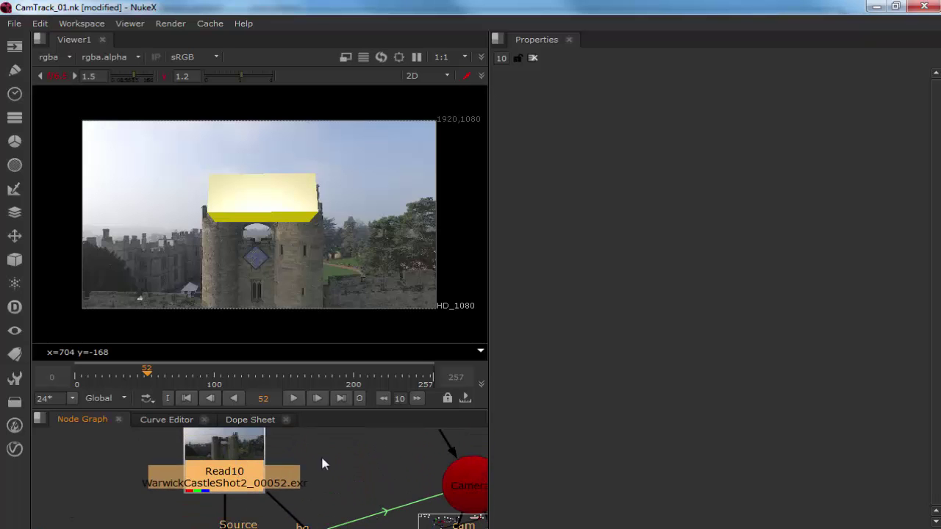
pyautogui.moveTo(239, 457); pyautogui.dragTo(103, 457, button='middle')
pyautogui.moveTo(441, 459); pyautogui.dragTo(108, 458, button='middle')
pyautogui.hotkey('ctrl', 'v')
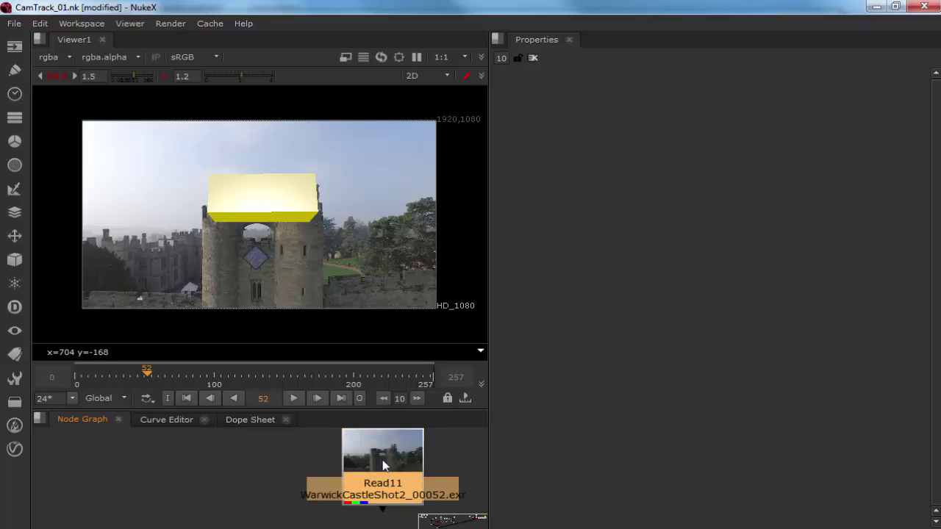
pyautogui.press('1')
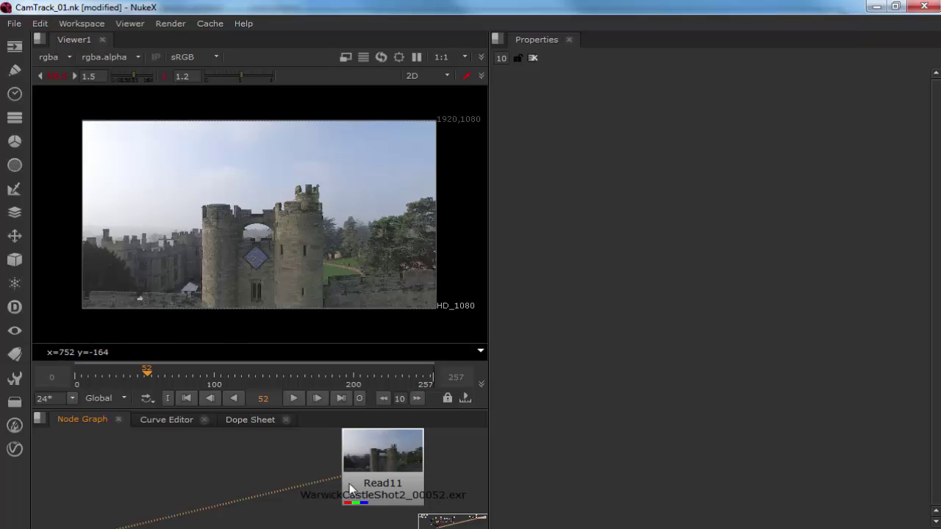
# Add a Roto node to the duplicated footage and draw a closed Bezier at frame 52 around the castle and trees, excluding the sky.
pyautogui.moveTo(353, 481); pyautogui.dragTo(356, 479)
pyautogui.press('o')
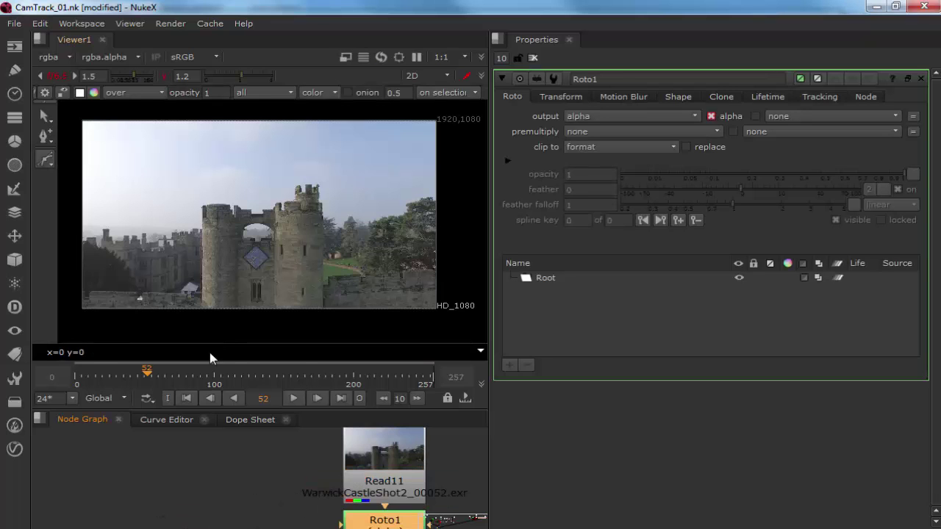
pyautogui.click(73, 220)
pyautogui.click(206, 234)
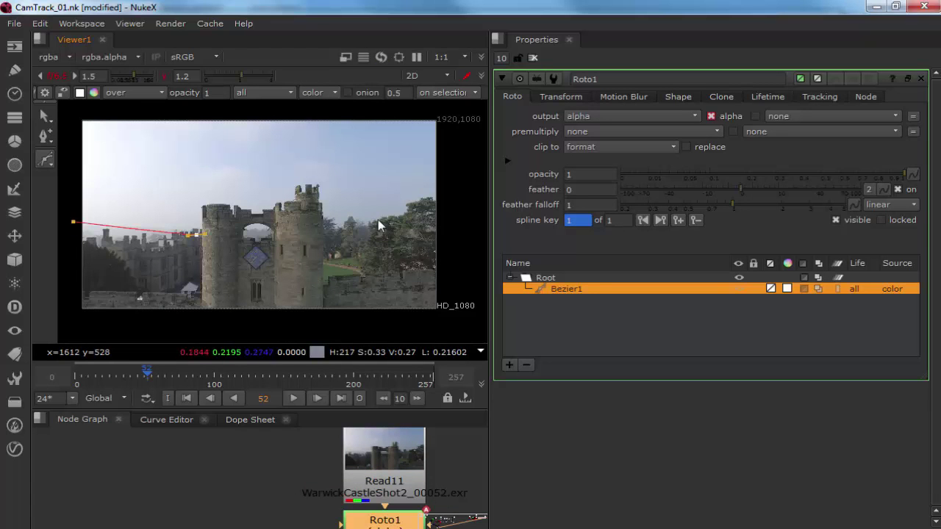
pyautogui.click(198, 204)
pyautogui.click(309, 184)
pyautogui.click(326, 216)
pyautogui.click(435, 189)
pyautogui.moveTo(445, 237); pyautogui.dragTo(439, 203, button='middle')
pyautogui.click(445, 293)
pyautogui.click(65, 287)
pyautogui.moveTo(92, 227); pyautogui.dragTo(168, 247, button='middle')
pyautogui.click(144, 209)
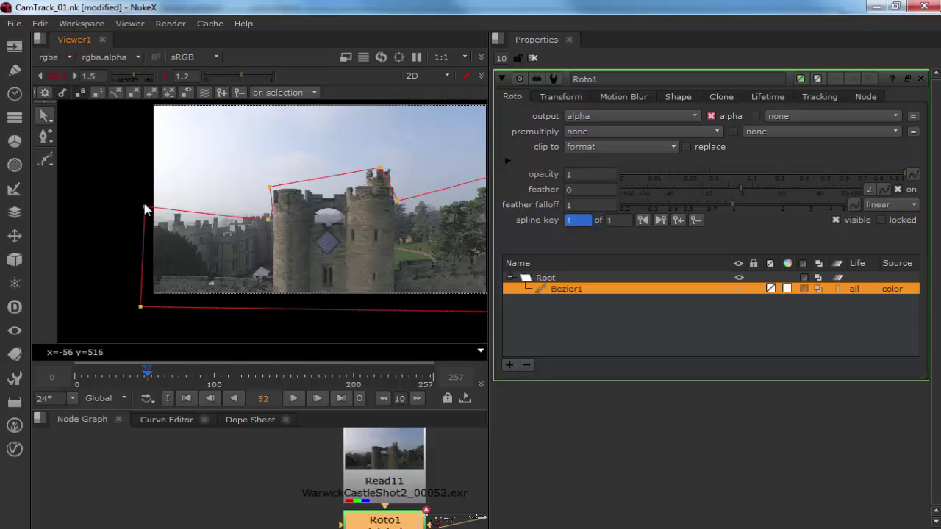
pyautogui.moveTo(268, 248); pyautogui.dragTo(191, 254, button='middle')
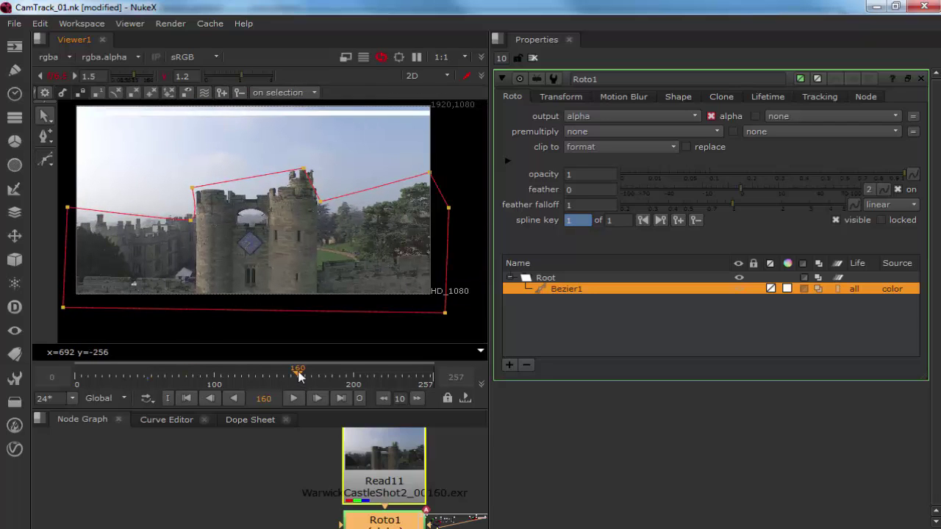
# At frame 160, raise and spread the Bezier's upper points to follow the horizon above the castle grounds and trees.
pyautogui.click(299, 378)
pyautogui.scroll(-2, 305, 234)
pyautogui.moveTo(180, 163); pyautogui.dragTo(338, 251)
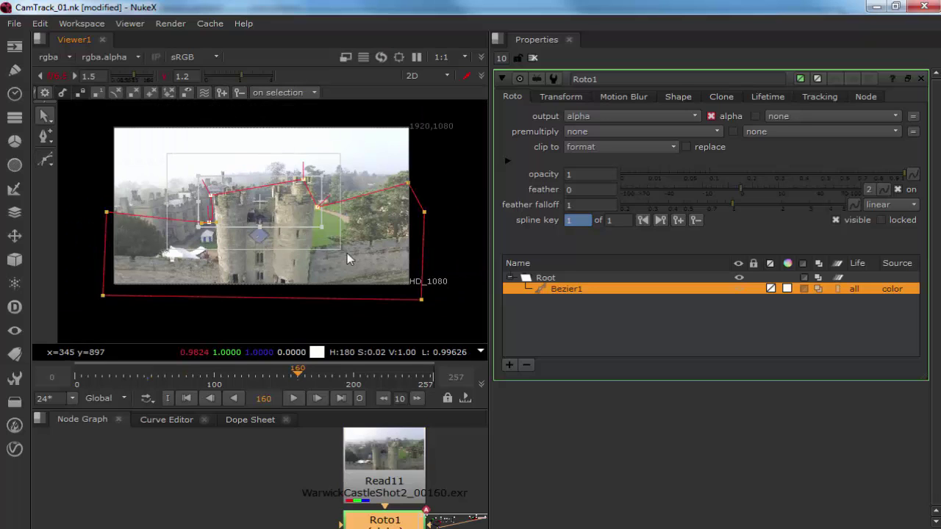
pyautogui.moveTo(277, 200); pyautogui.dragTo(276, 184)
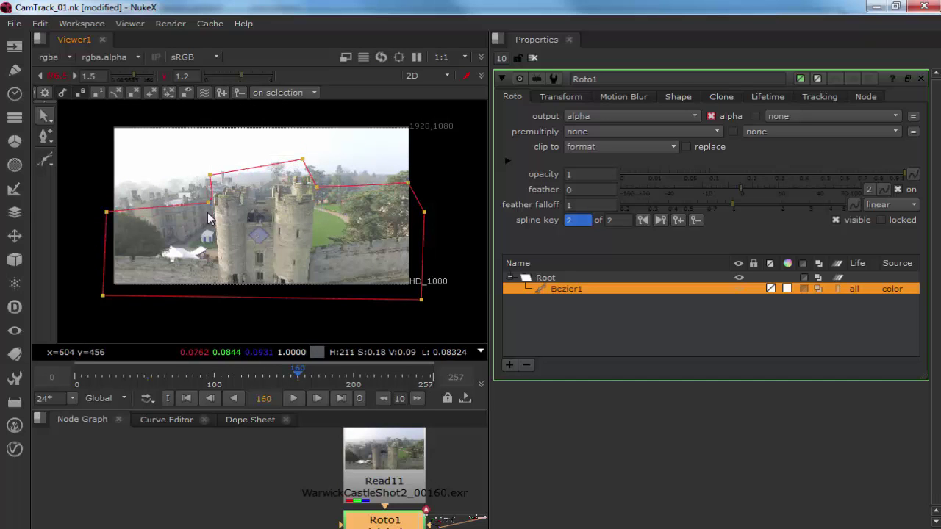
pyautogui.moveTo(208, 200); pyautogui.dragTo(107, 179)
pyautogui.moveTo(315, 188); pyautogui.dragTo(423, 197)
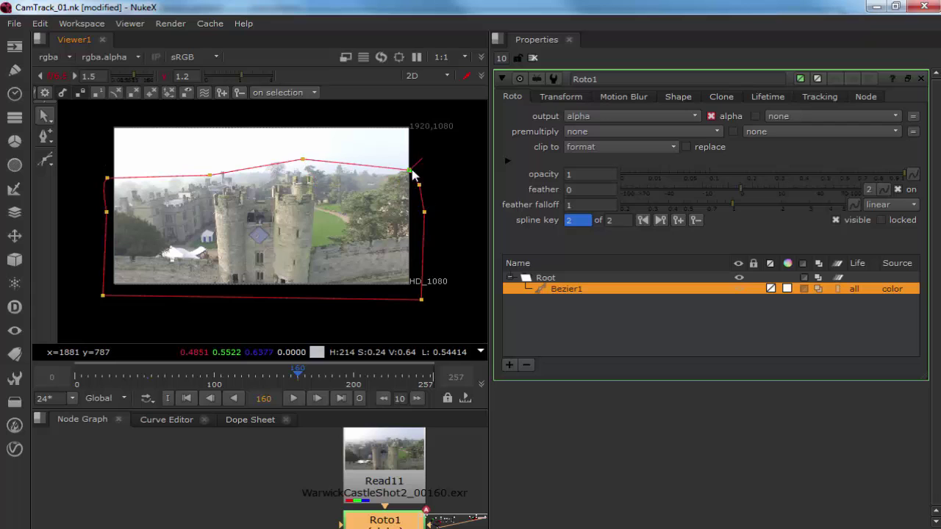
# At frame 237, raise the Bezier's upper points above the image so the shape encloses the whole frame.
pyautogui.click(406, 372)
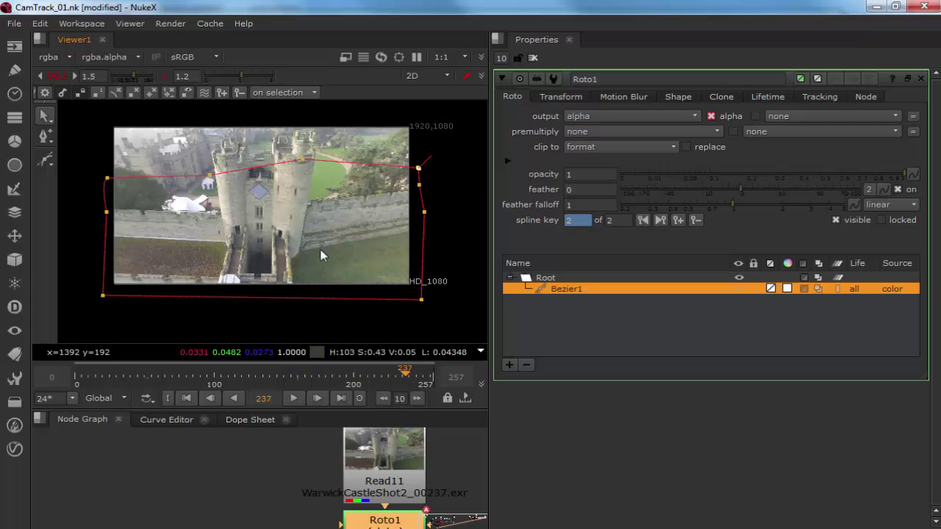
pyautogui.moveTo(73, 134); pyautogui.dragTo(434, 183)
pyautogui.moveTo(291, 169); pyautogui.dragTo(293, 128)
pyautogui.click(107, 175)
pyautogui.moveTo(109, 171); pyautogui.dragTo(112, 118)
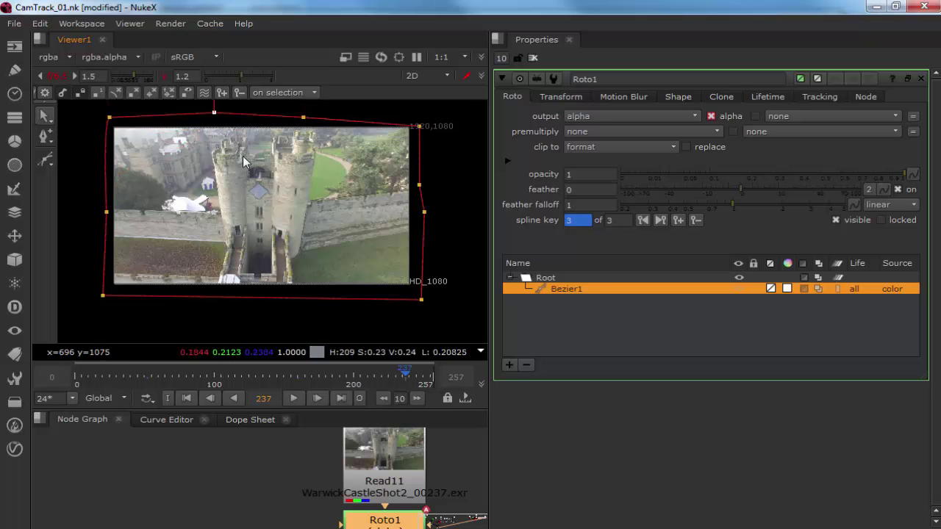
# Check the Bezier back through the timeline, and at frame 0 adjust its points around the tops of both castle towers.
pyautogui.moveTo(381, 376); pyautogui.dragTo(91, 379)
pyautogui.click(186, 397)
pyautogui.click(302, 181)
pyautogui.moveTo(309, 194); pyautogui.dragTo(320, 183)
pyautogui.moveTo(212, 195); pyautogui.dragTo(210, 186)
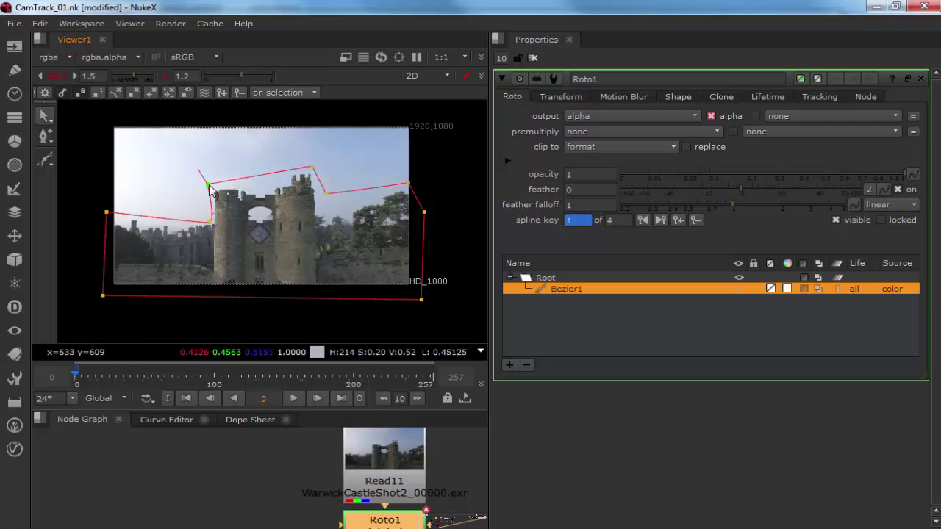
# Add a Premult node below Roto1, followed by a new CameraTracker node.
pyautogui.scroll(-2, 310, 506)
pyautogui.press('Tab')
pyautogui.write('premult')
pyautogui.press('Return')
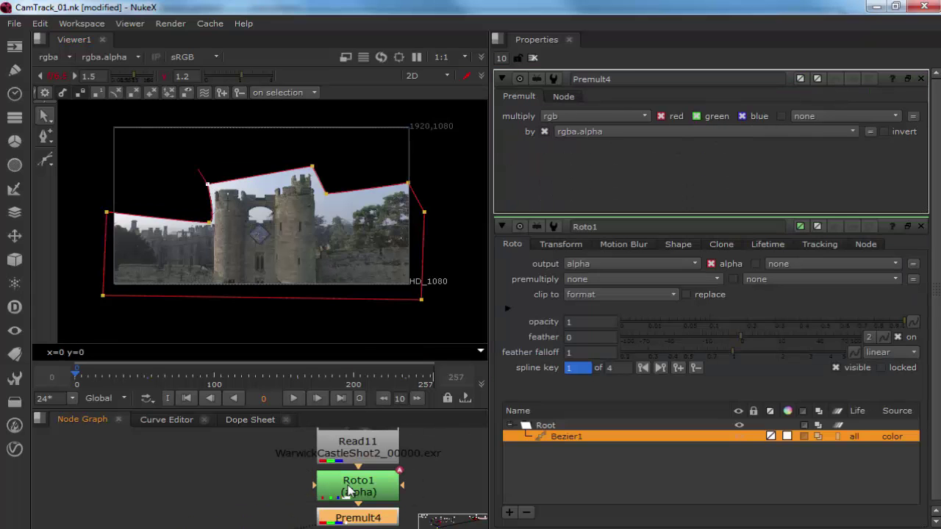
pyautogui.press('Tab')
pyautogui.write('camera')
pyautogui.press('Return')
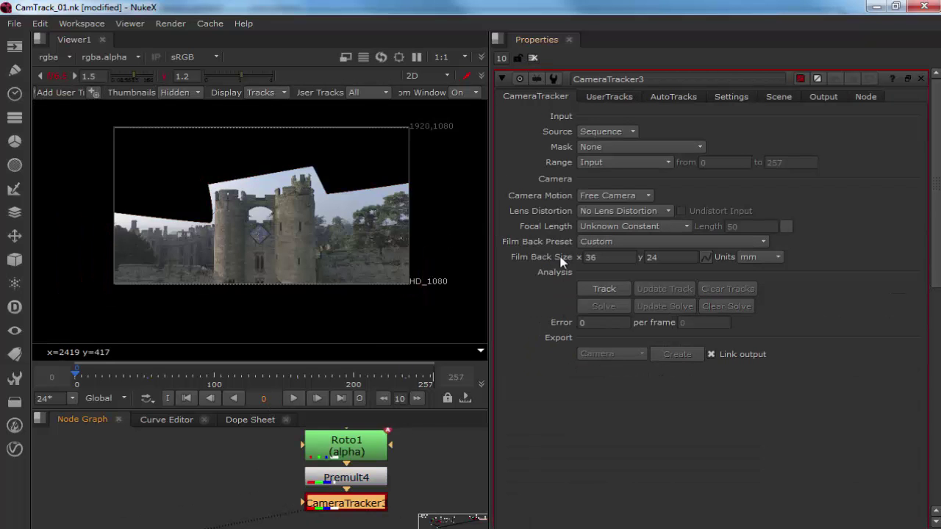
# Show only the new CameraTracker's properties, enable Preview Features in its settings and examine the features along the mask edge.
pyautogui.click(533, 58)
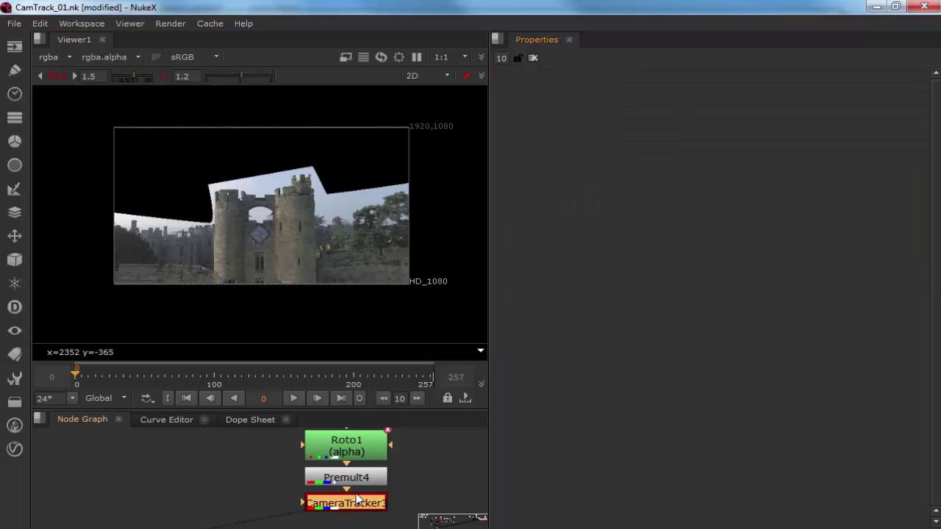
pyautogui.click(434, 433)
pyautogui.click(355, 505)
pyautogui.doubleClick(355, 504)
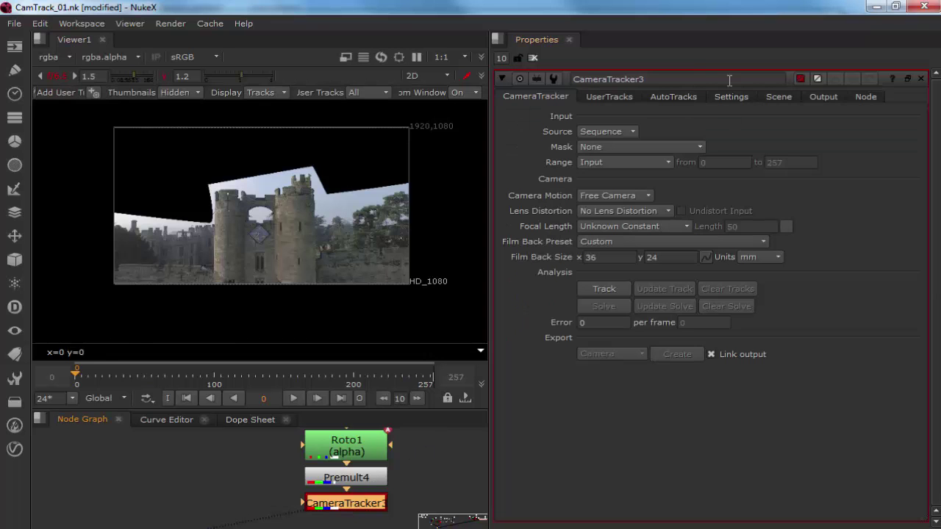
pyautogui.click(707, 95)
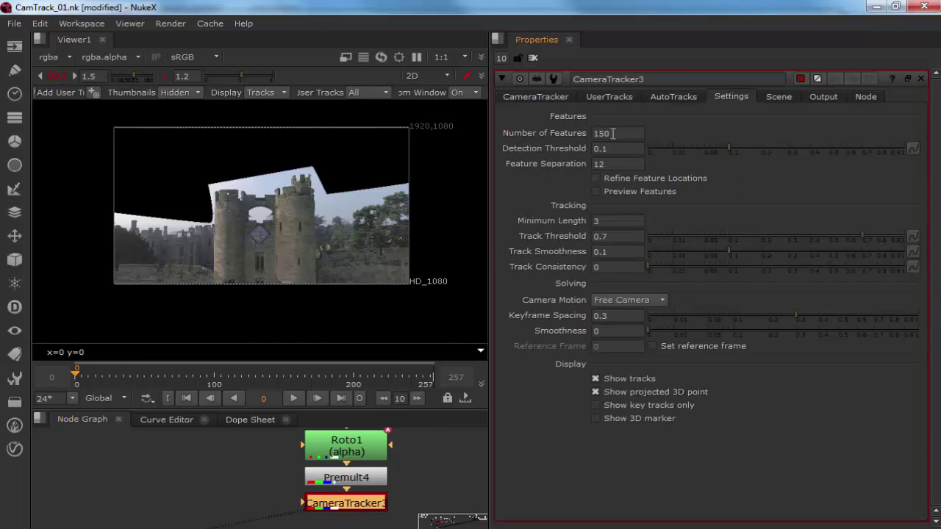
pyautogui.click(615, 188)
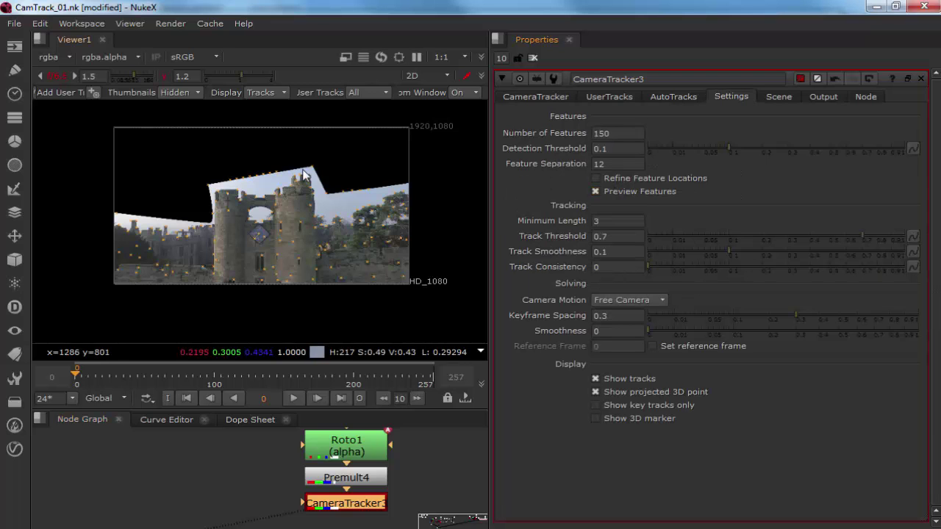
pyautogui.scroll(3, 321, 189)
pyautogui.moveTo(331, 195); pyautogui.dragTo(413, 130, button='middle')
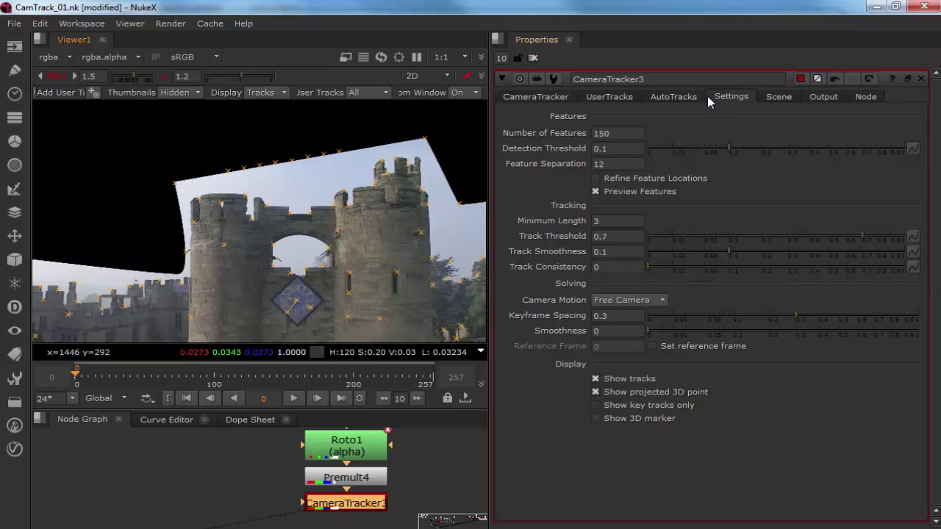
# Enable Refine Feature Locations on the new CameraTracker and compare its previewed features with Premult4 disabled and enabled.
pyautogui.click(645, 177)
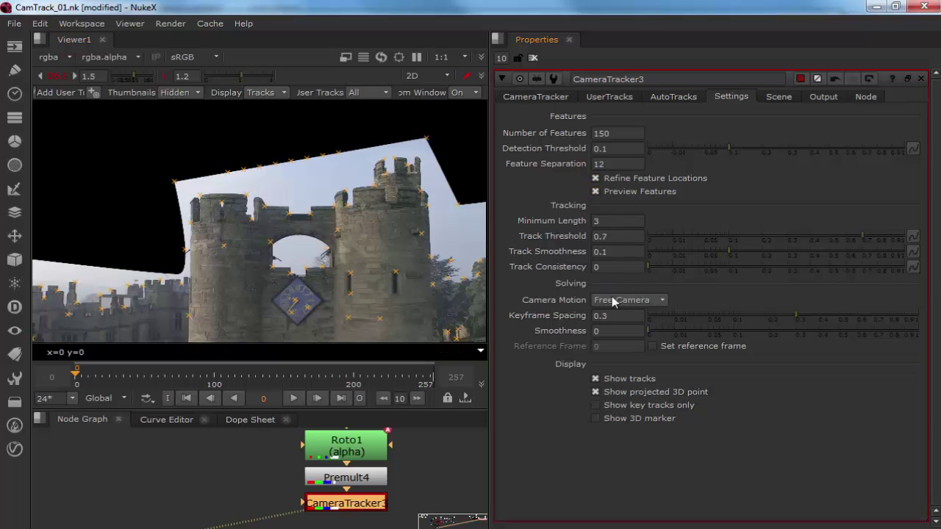
pyautogui.click(354, 478)
pyautogui.press('d')
pyautogui.scroll(-2, 310, 261)
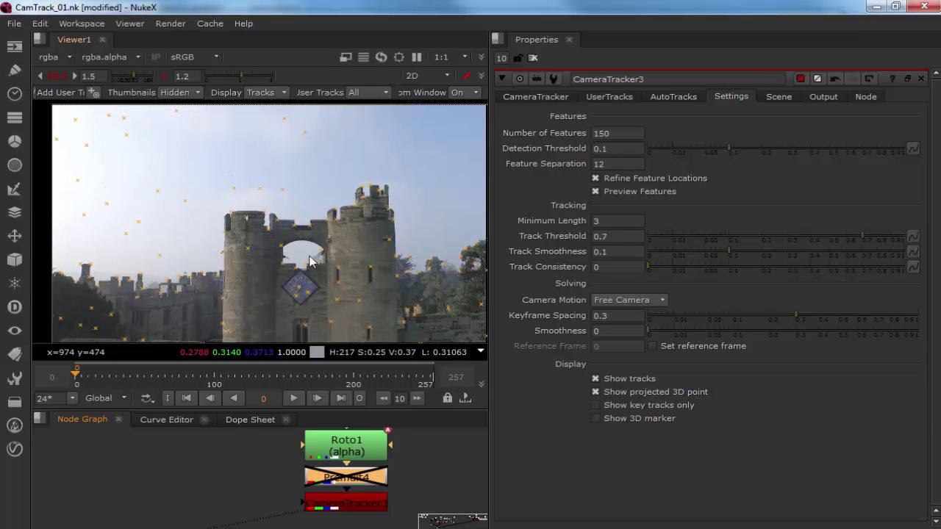
pyautogui.press('d')
pyautogui.press('d')
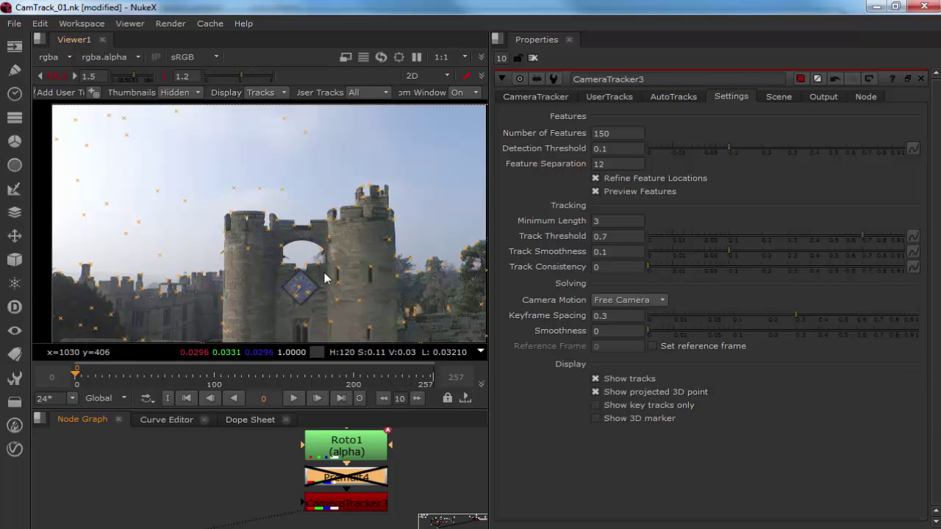
pyautogui.press('d')
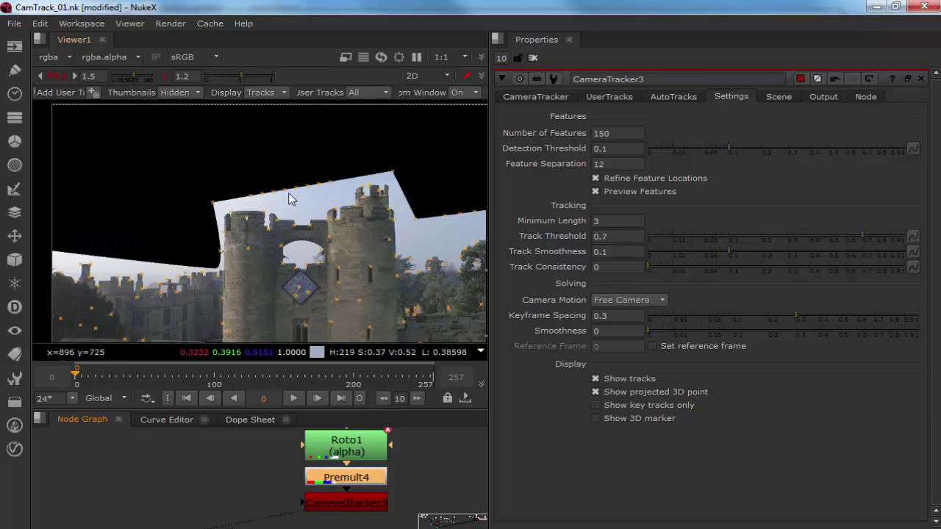
pyautogui.scroll(3, 259, 202)
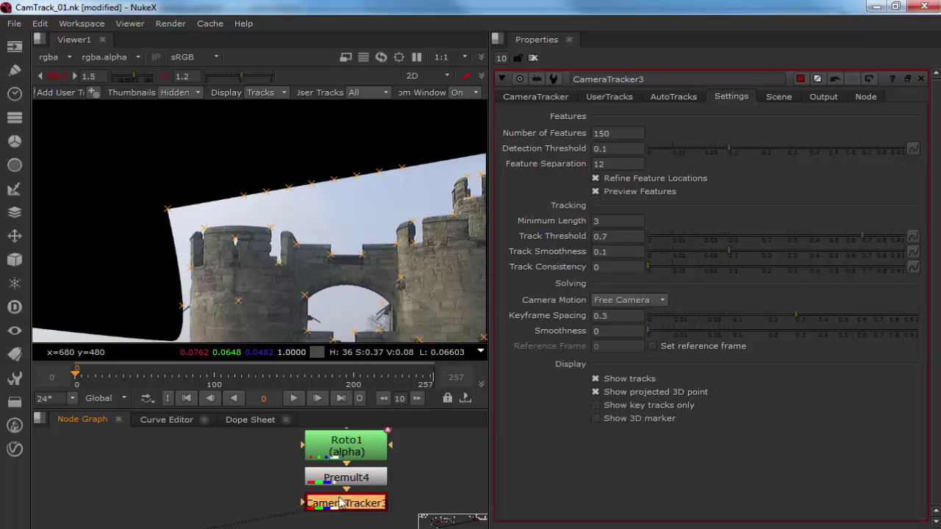
pyautogui.press('d')
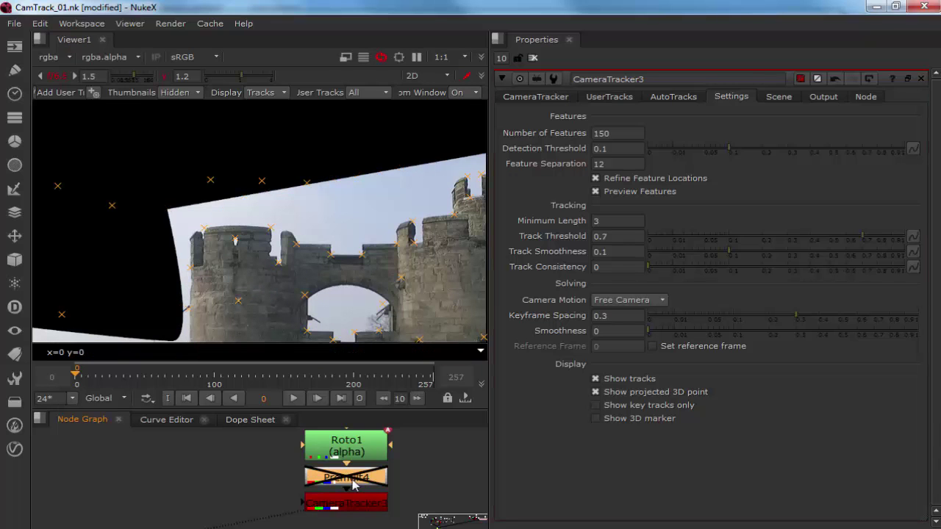
pyautogui.press('d')
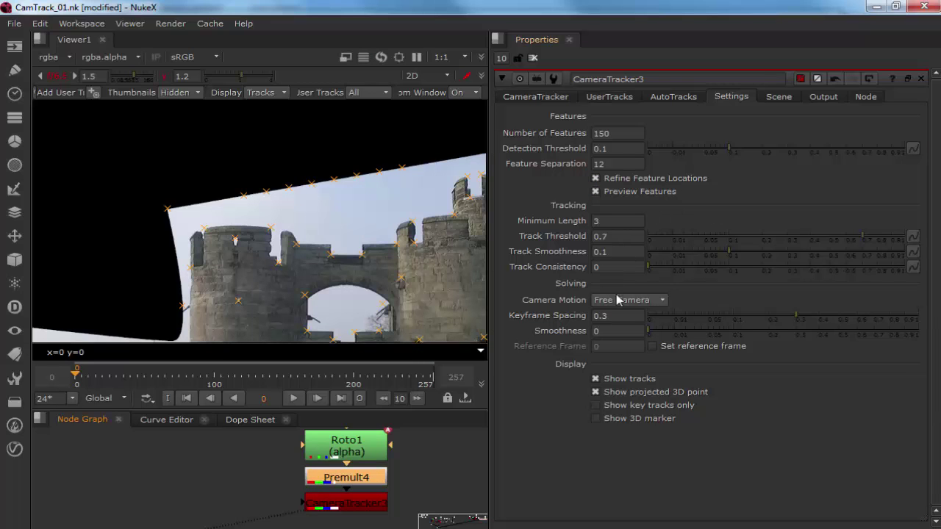
# Set the new CameraTracker's Detection Threshold to 0.05 and Number of Features to 300.
pyautogui.moveTo(282, 448); pyautogui.dragTo(233, 451, button='middle')
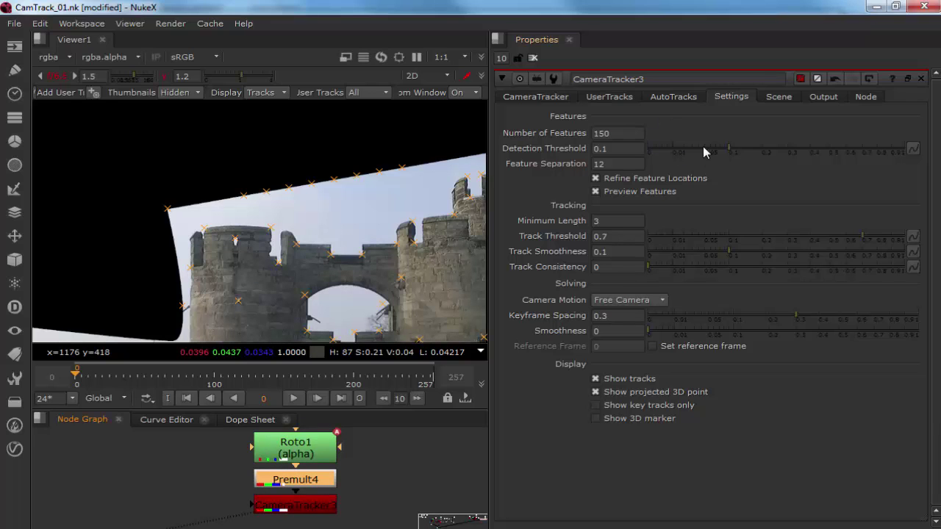
pyautogui.click(614, 148)
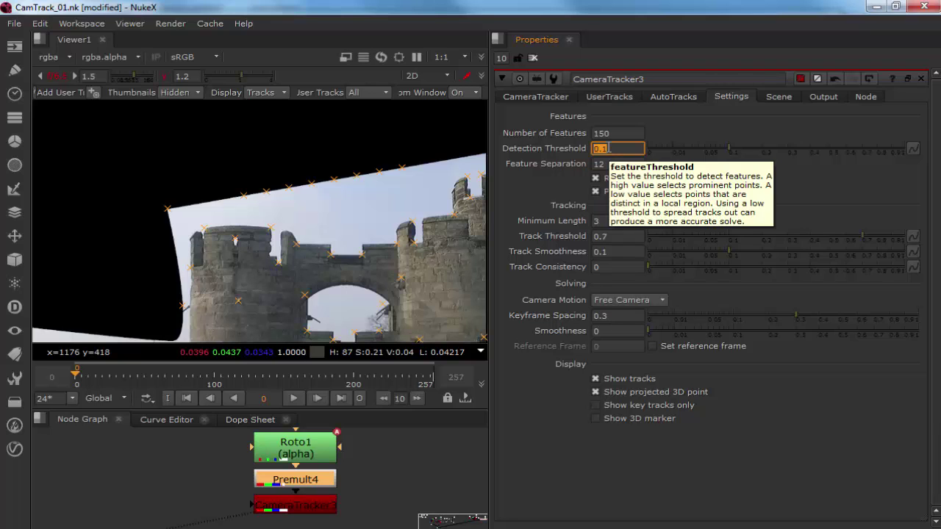
pyautogui.write('.05')
pyautogui.press('Return')
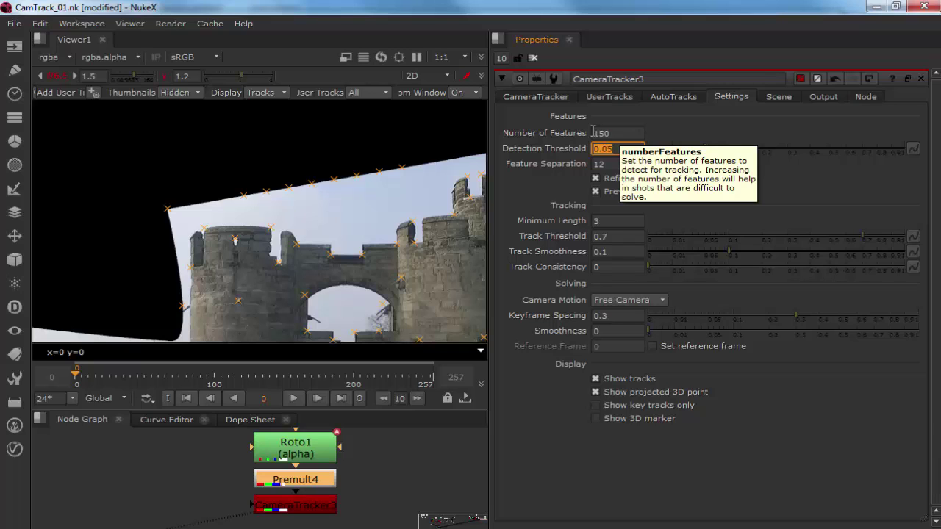
pyautogui.moveTo(592, 133); pyautogui.dragTo(621, 133)
pyautogui.write('300')
pyautogui.press('Return')
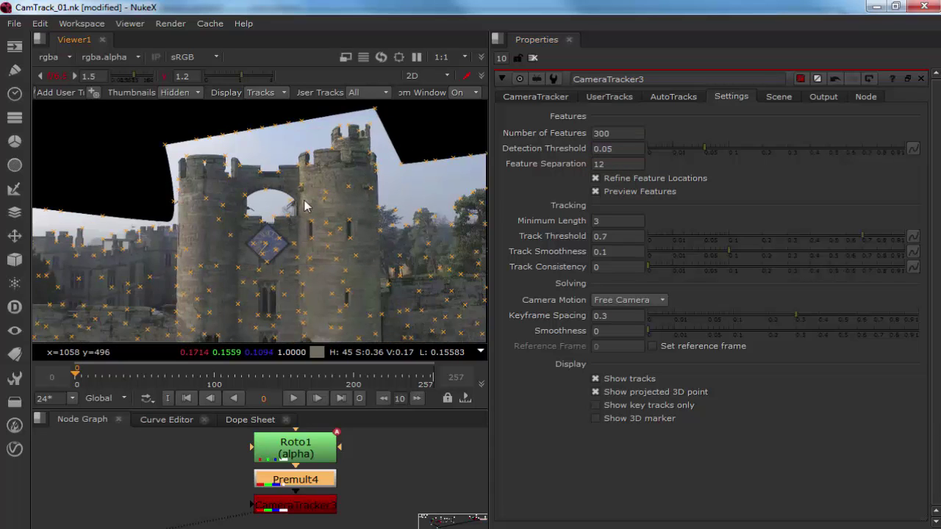
# Examine the feature spacing on the castle wall, try a Feature Separation of 24, and set it back to 12.
pyautogui.doubleClick(616, 164)
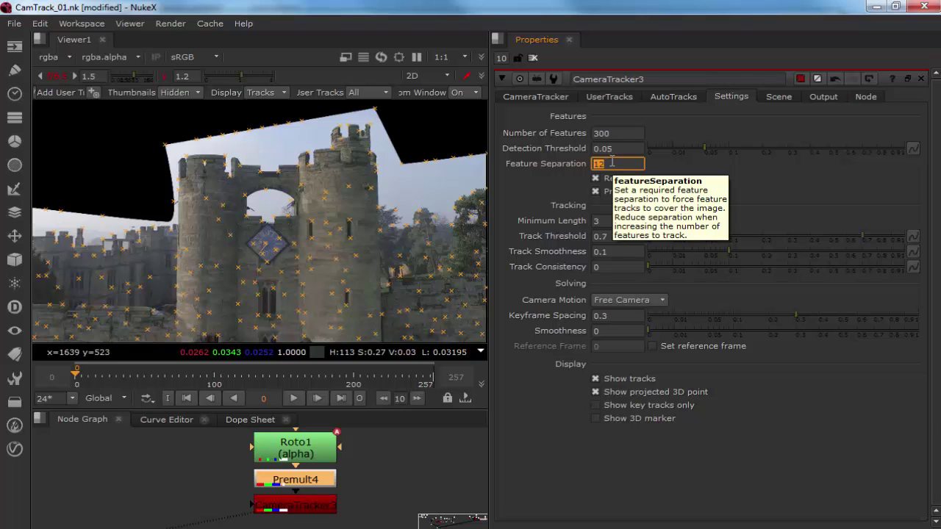
pyautogui.scroll(5, 258, 230)
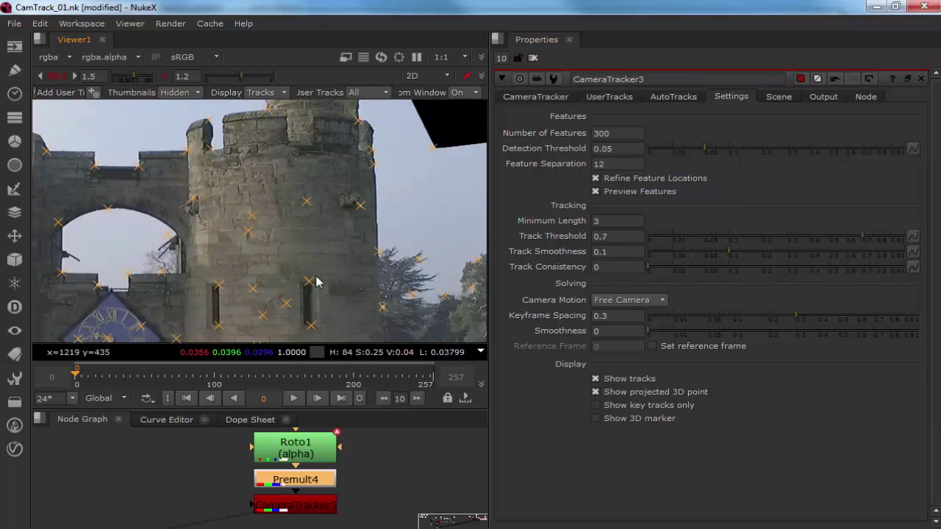
pyautogui.scroll(5, 257, 230)
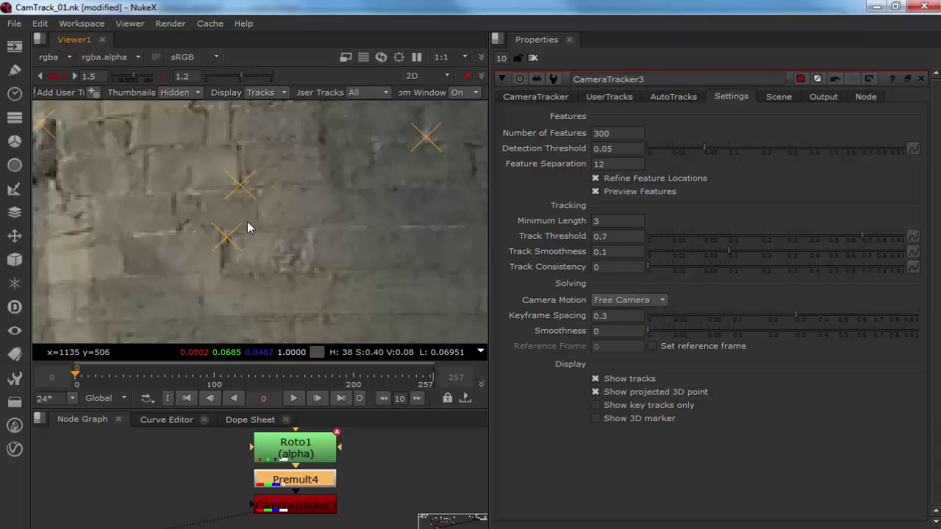
pyautogui.click(619, 165)
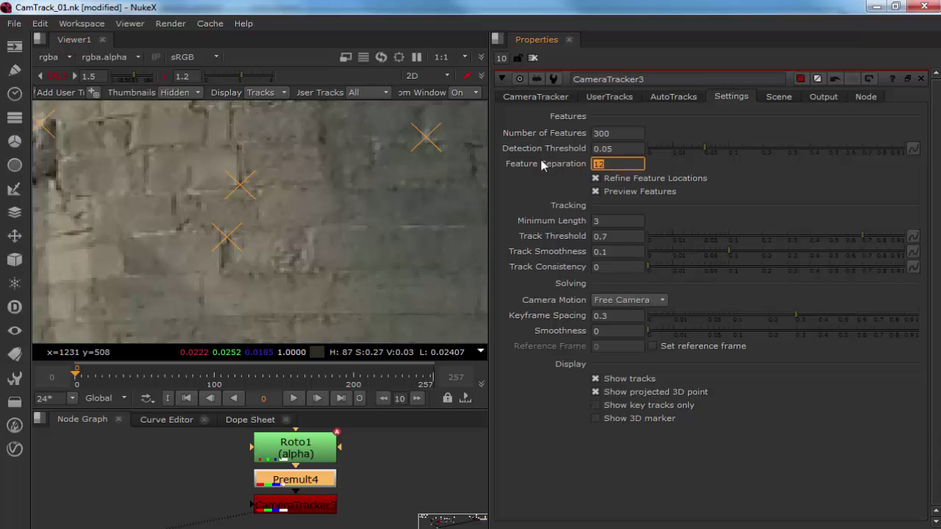
pyautogui.write('24')
pyautogui.press('Return')
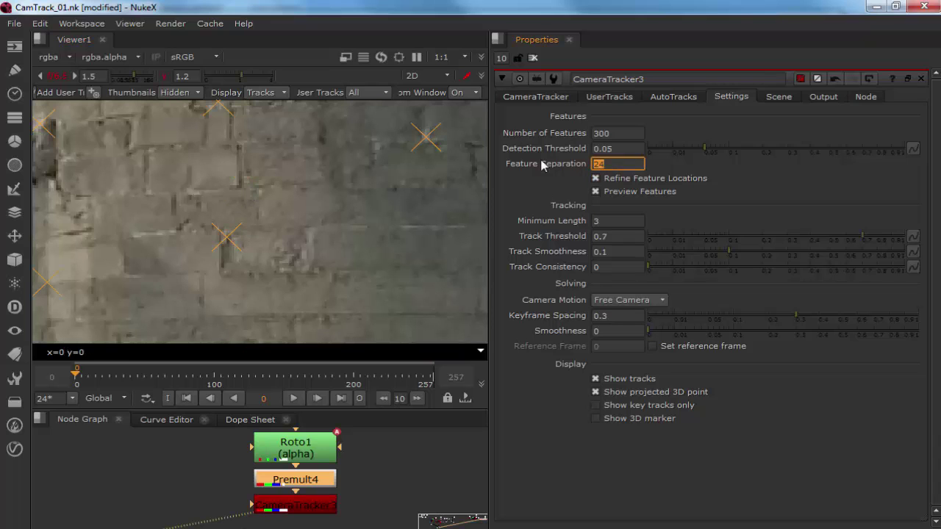
pyautogui.write('12')
pyautogui.press('Return')
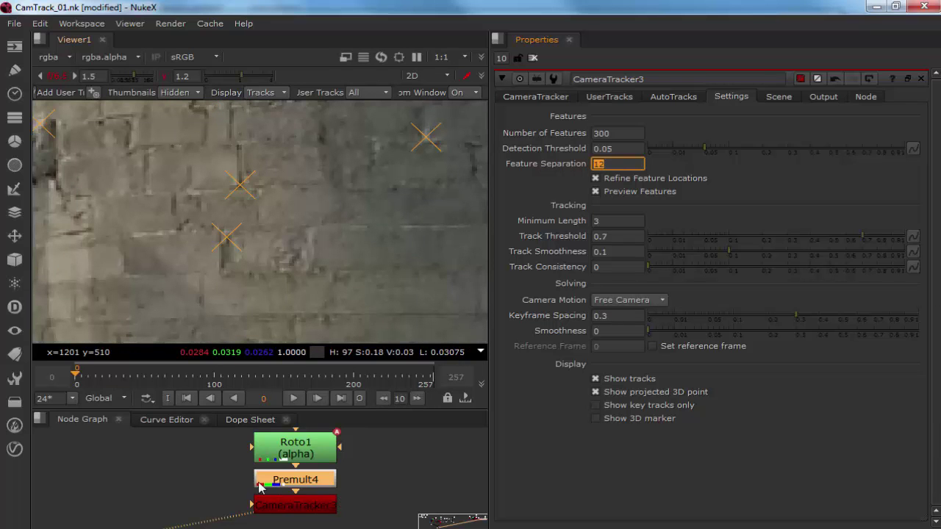
# Delete the masked tracking branch made of Read11, Roto1, Premult4 and its CameraTracker.
pyautogui.press('f')
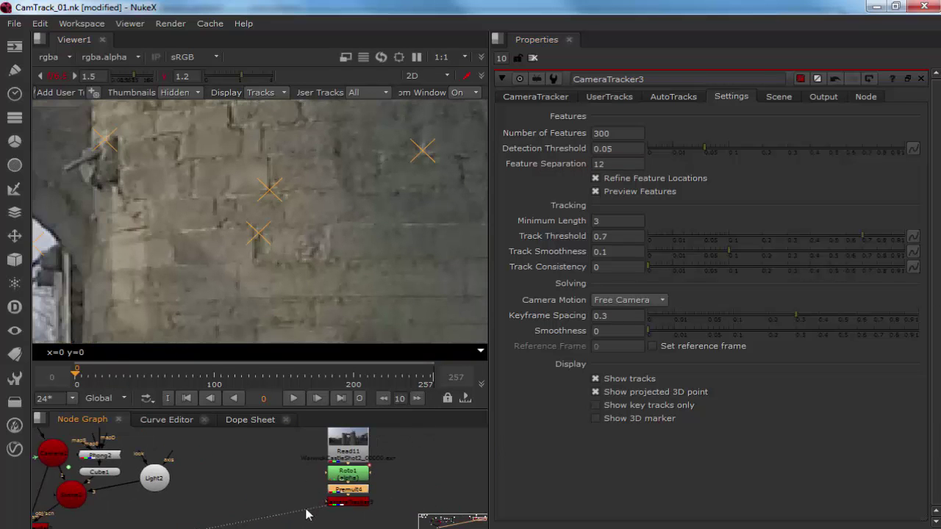
pyautogui.moveTo(388, 528); pyautogui.dragTo(279, 439)
pyautogui.press('Delete')
# Open the properties of the solved CameraTracker below Read10 and display its Max Track Error curve.
pyautogui.moveTo(279, 467); pyautogui.dragTo(364, 465, button='middle')
pyautogui.moveTo(64, 466); pyautogui.dragTo(255, 462, button='middle')
pyautogui.click(217, 511)
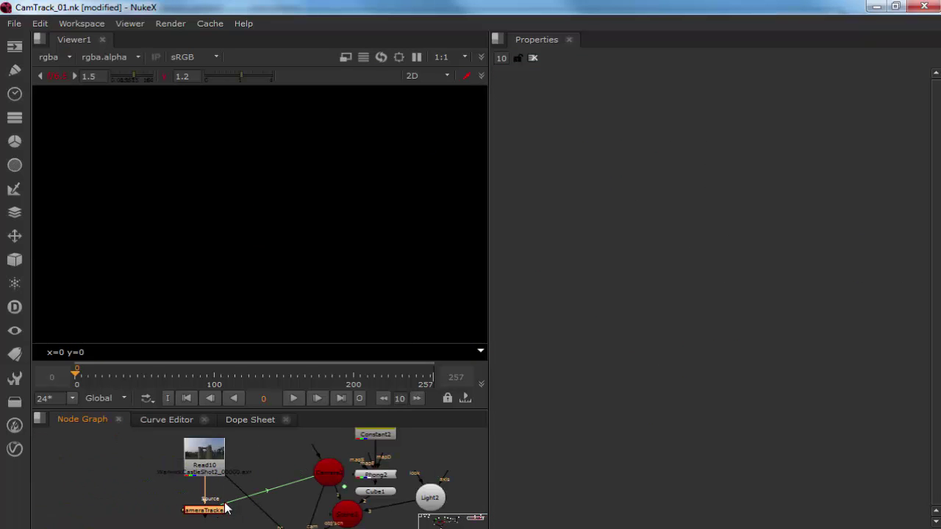
pyautogui.press('Return')
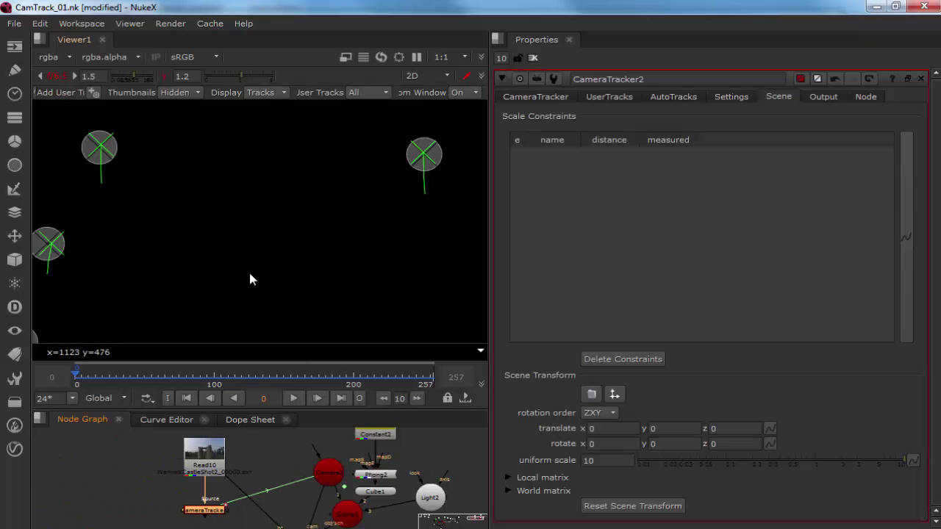
pyautogui.click(611, 98)
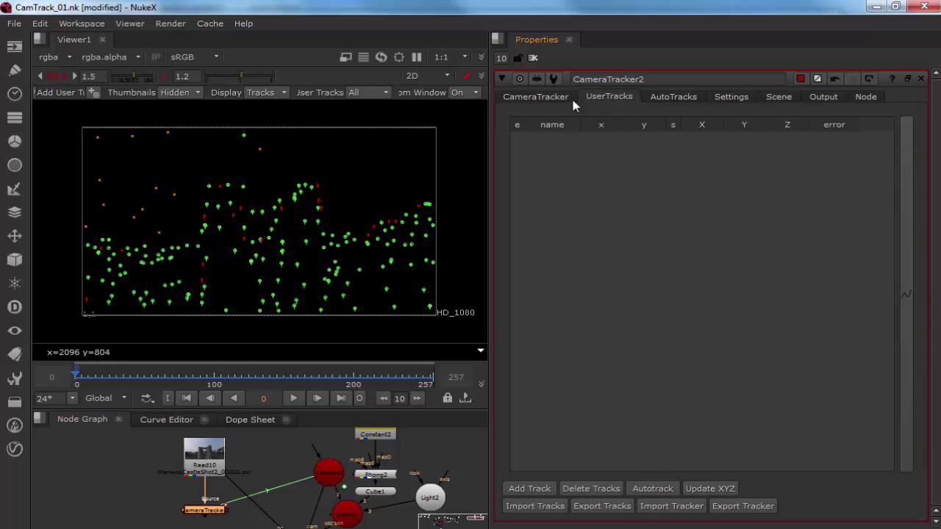
pyautogui.click(557, 98)
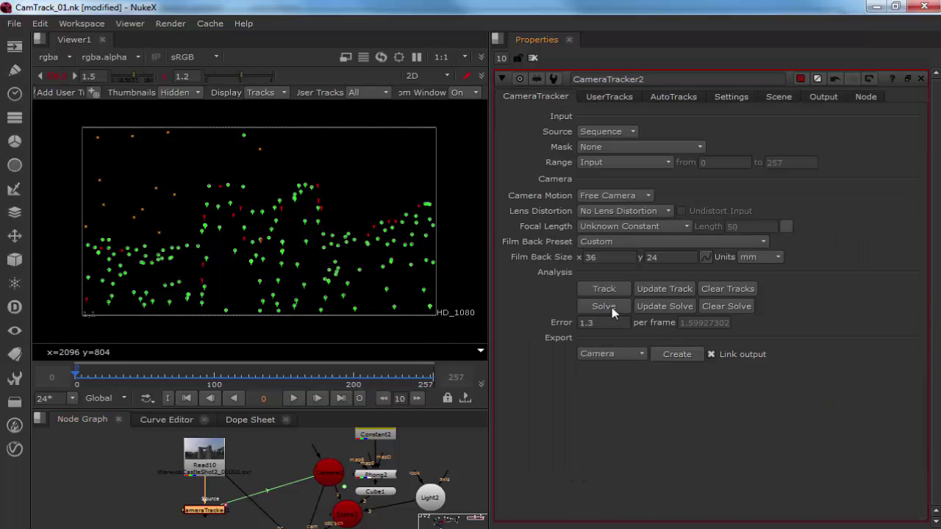
pyautogui.click(680, 97)
pyautogui.click(541, 205)
pyautogui.click(541, 223)
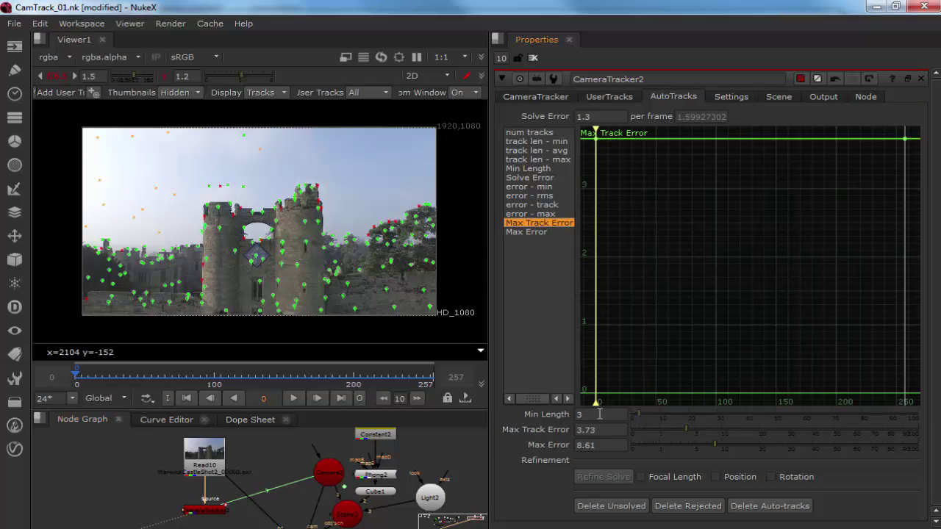
# Set CameraTracker2's Max Track Error to 1 and Min Length to 12.
pyautogui.click(607, 441)
pyautogui.hotkey('shift', 'Tab')
pyautogui.write('1')
pyautogui.hotkey('shift', 'Tab')
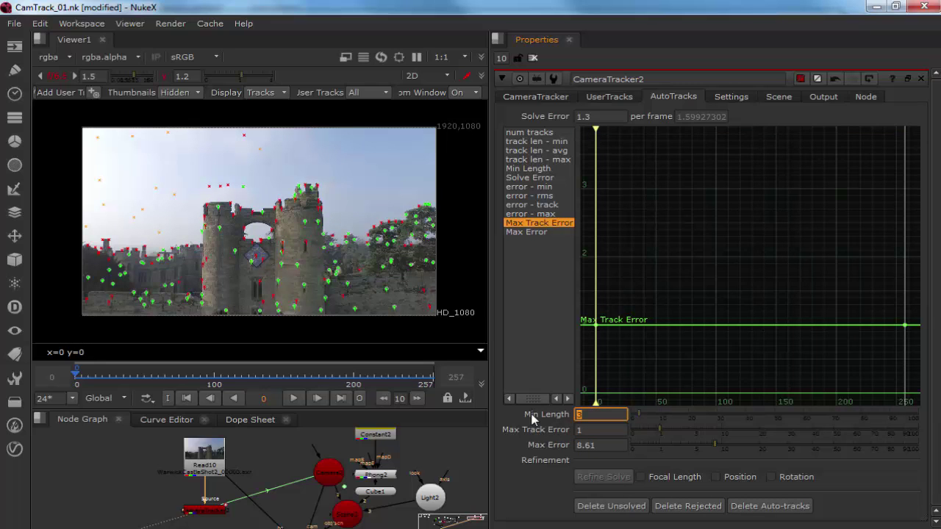
pyautogui.write('0121')
pyautogui.press('BackSpace')
pyautogui.press('BackSpace')
pyautogui.press('BackSpace')
pyautogui.press('BackSpace')
pyautogui.write('12')
pyautogui.press('Return')
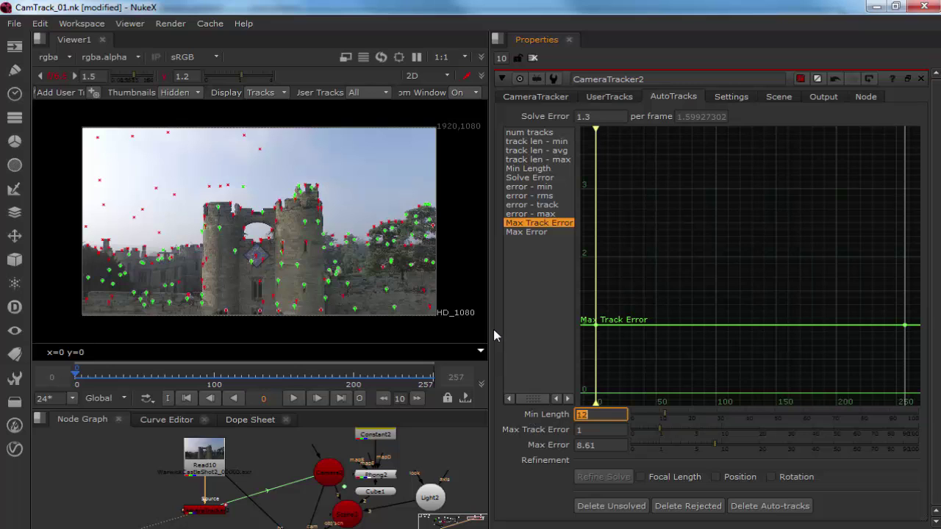
# Decline the deletion of CameraTracker2's rejected tracks and connect a duplicate of the node to Read10.
pyautogui.click(704, 509)
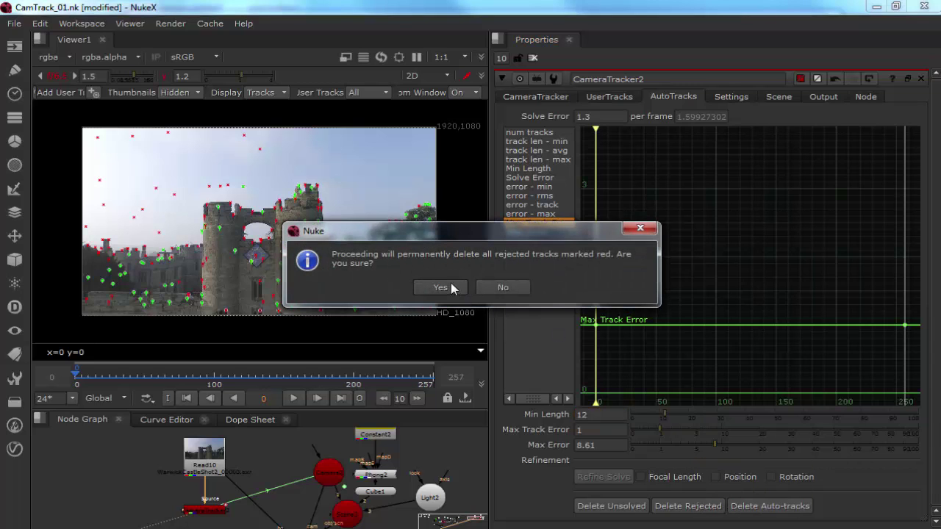
pyautogui.click(503, 287)
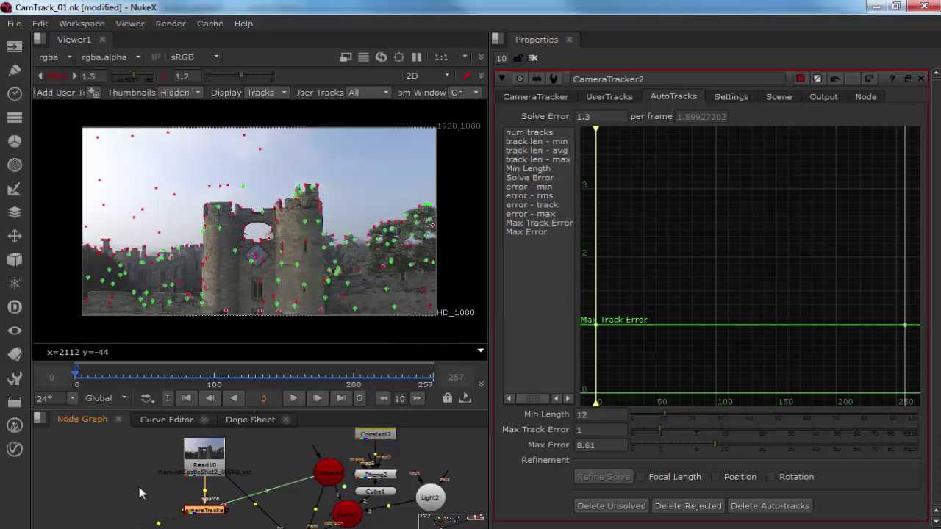
pyautogui.hotkey('ctrl', 'v')
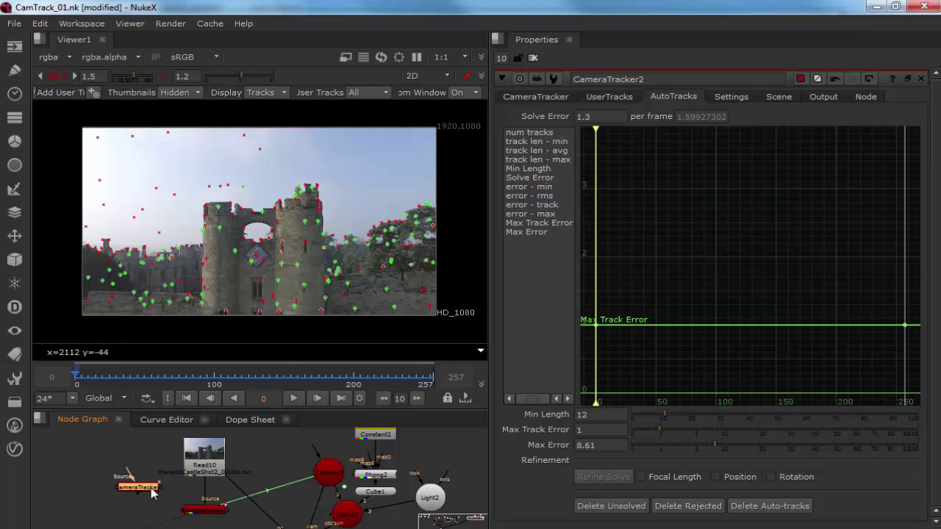
pyautogui.moveTo(131, 473); pyautogui.dragTo(203, 466)
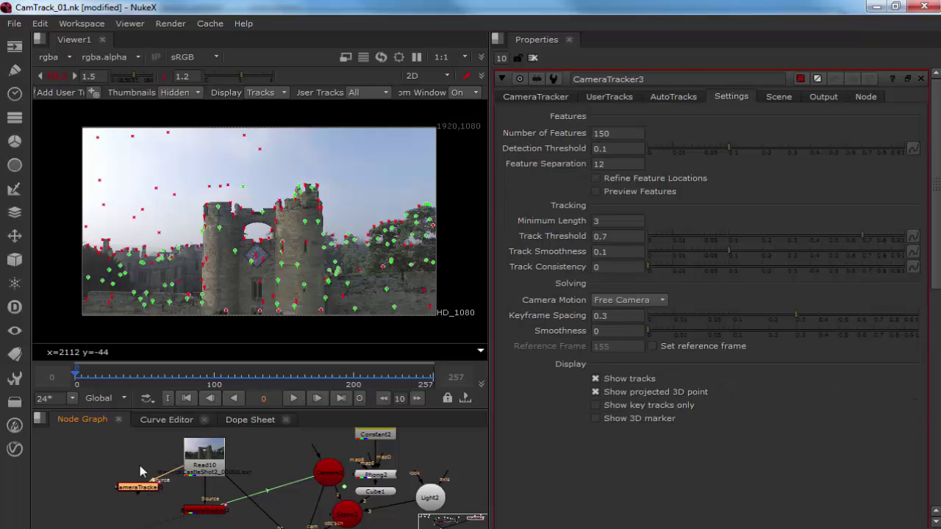
# Display the duplicate tracker's Max Track Error curve and delete all of its rejected tracks.
pyautogui.click(689, 95)
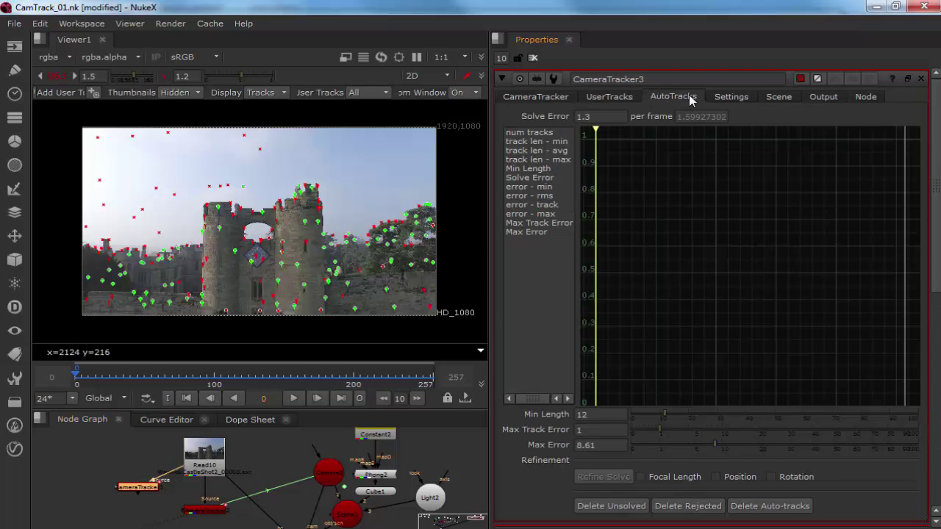
pyautogui.click(547, 214)
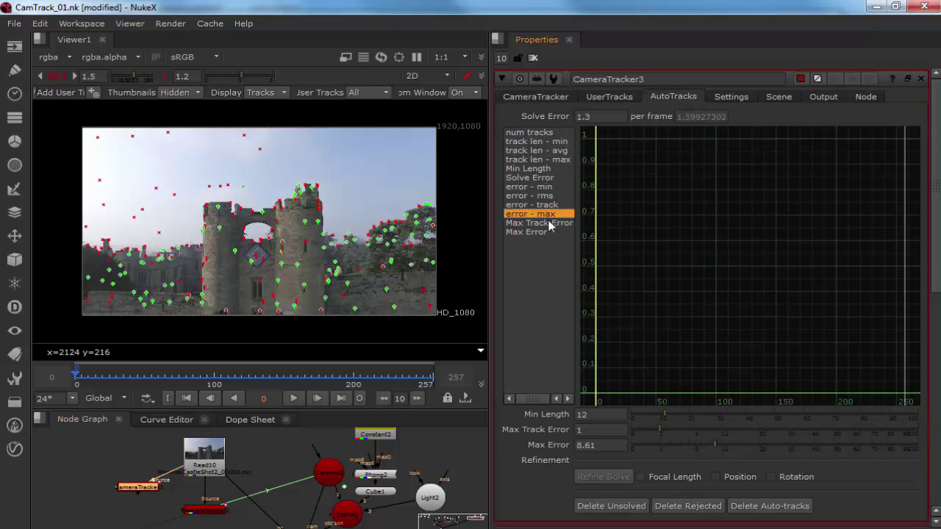
pyautogui.click(550, 224)
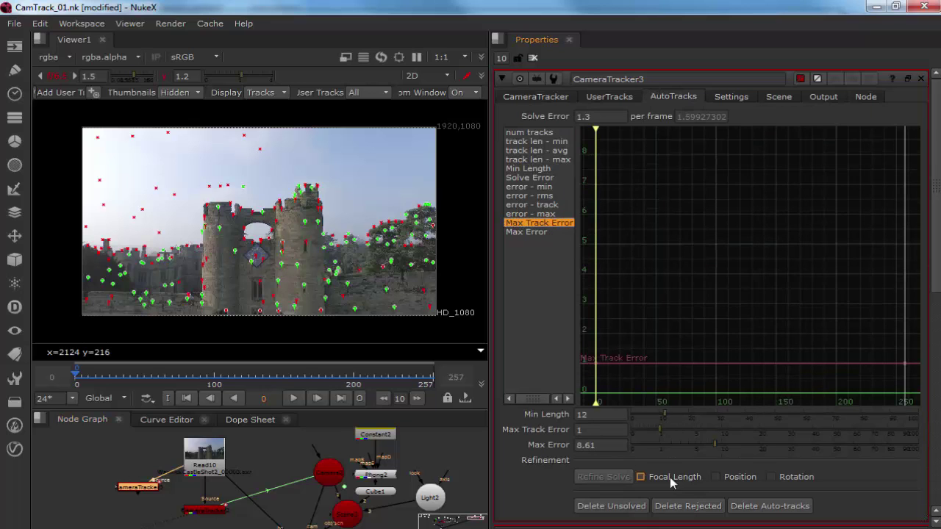
pyautogui.click(688, 506)
pyautogui.click(454, 285)
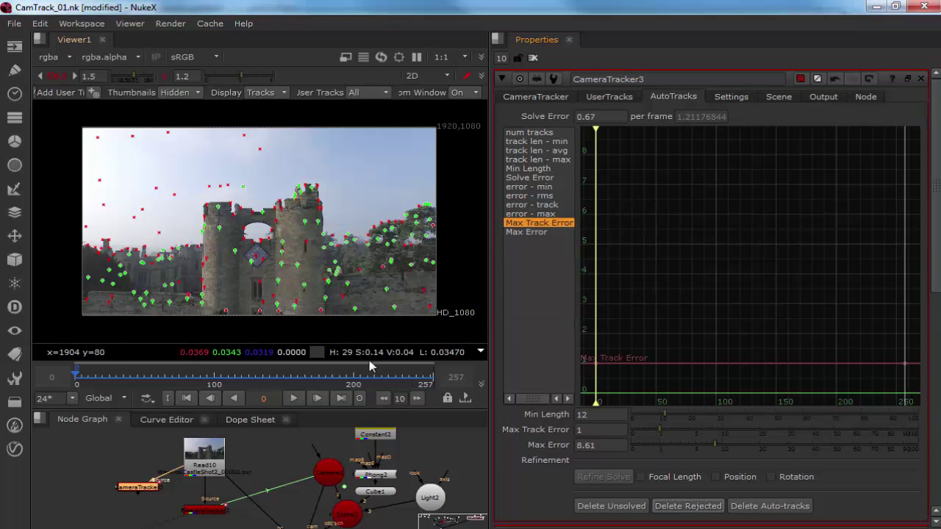
# Show the duplicated CameraTracker in the viewer and compare its tracks with those of the original.
pyautogui.click(147, 497)
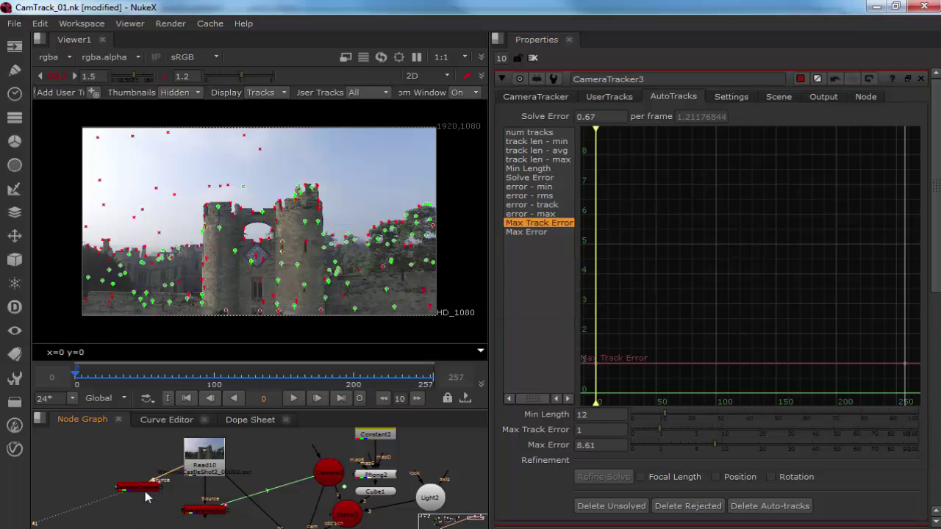
pyautogui.moveTo(143, 495); pyautogui.dragTo(217, 512)
pyautogui.click(156, 489)
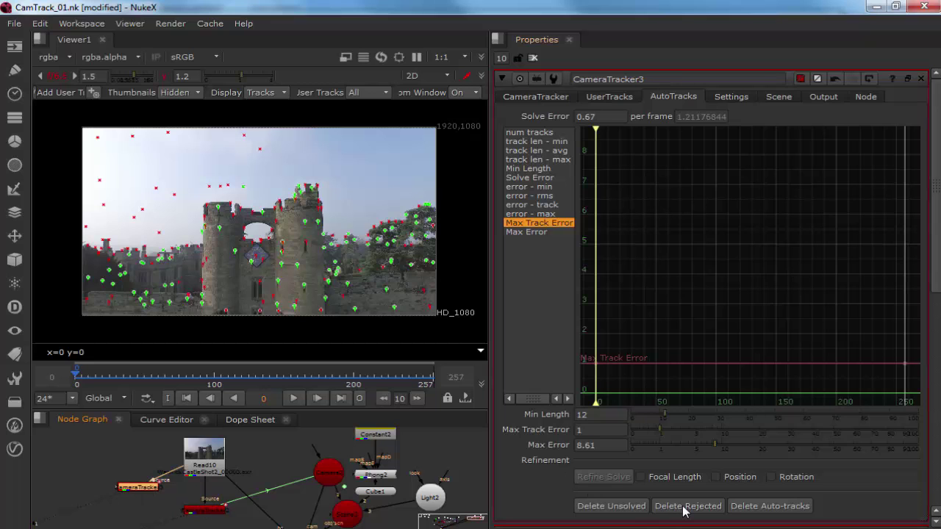
# Display the duplicated tracker's error - max curve and frame it to examine the peaks along the clip.
pyautogui.scroll(-1, 543, 211)
pyautogui.click(546, 172)
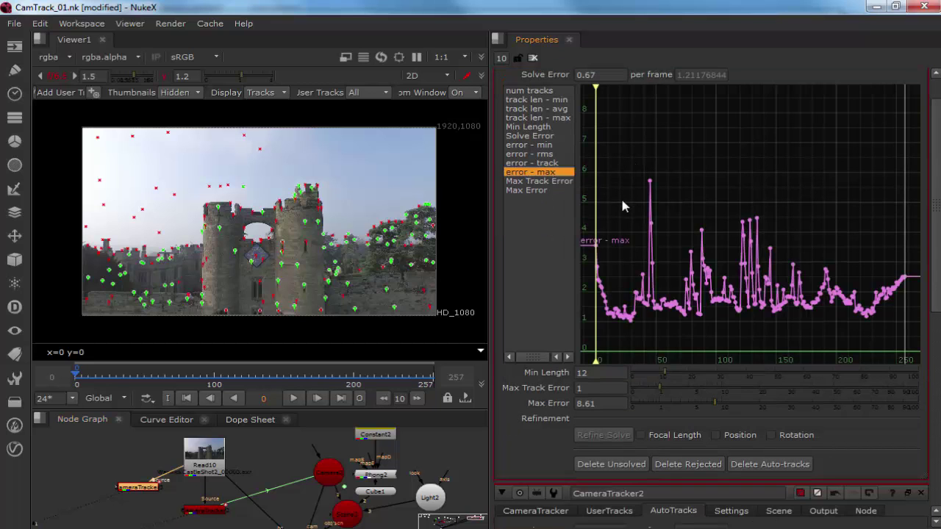
pyautogui.scroll(-4, 613, 231)
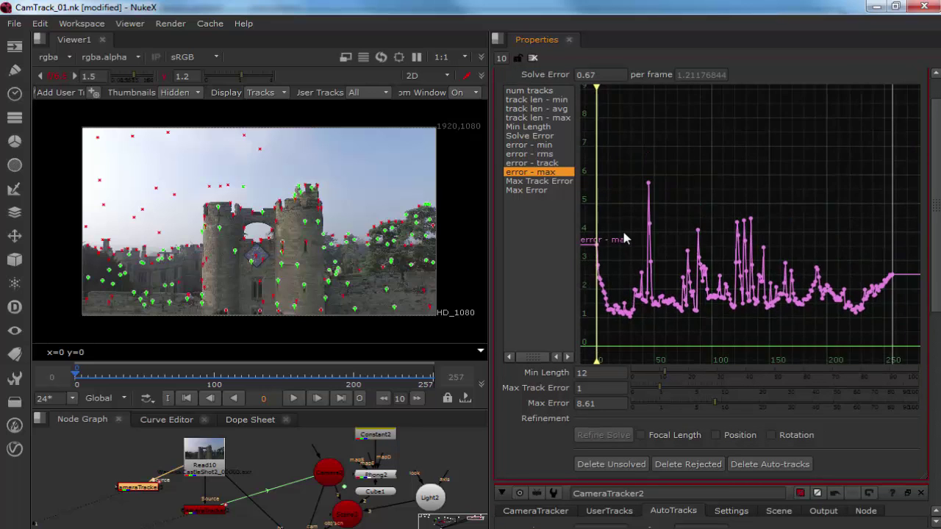
pyautogui.rightClick(712, 177)
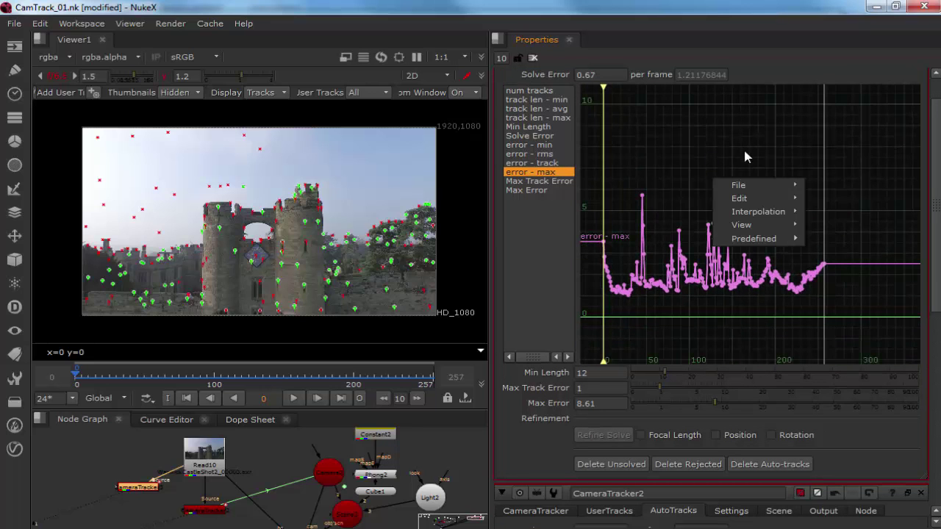
pyautogui.press('f')
pyautogui.scroll(-2, 706, 157)
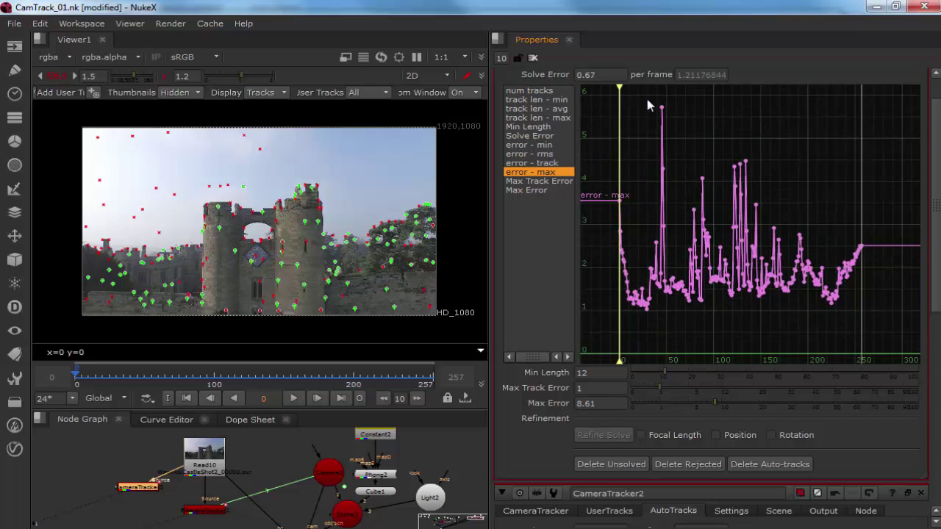
# Display the duplicated tracker's Max Error threshold curve and inspect its level.
pyautogui.click(545, 190)
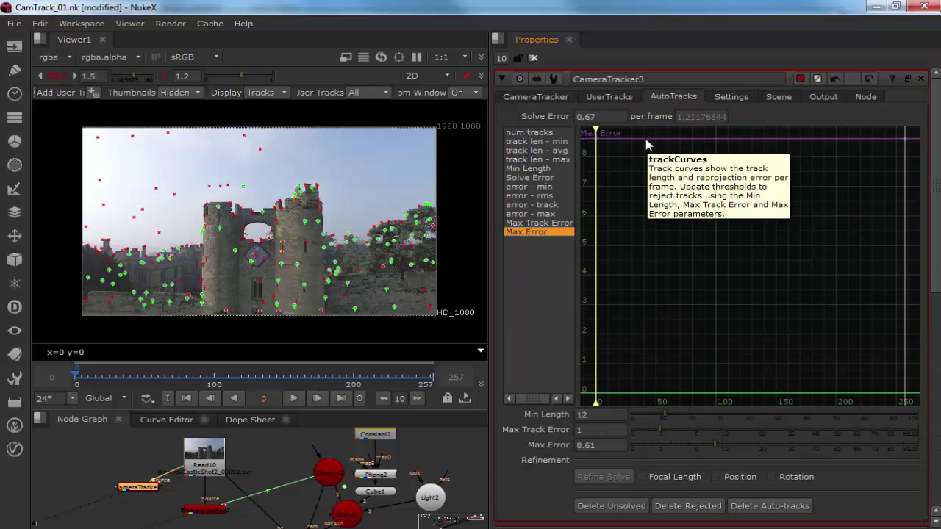
pyautogui.scroll(5, 178, 507)
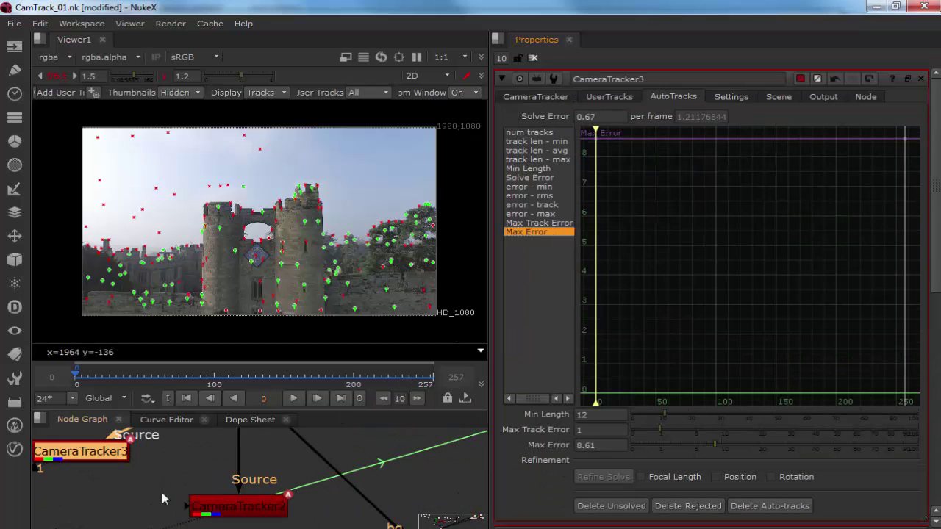
pyautogui.scroll(-5, 114, 465)
pyautogui.moveTo(103, 465); pyautogui.dragTo(121, 484, button='middle')
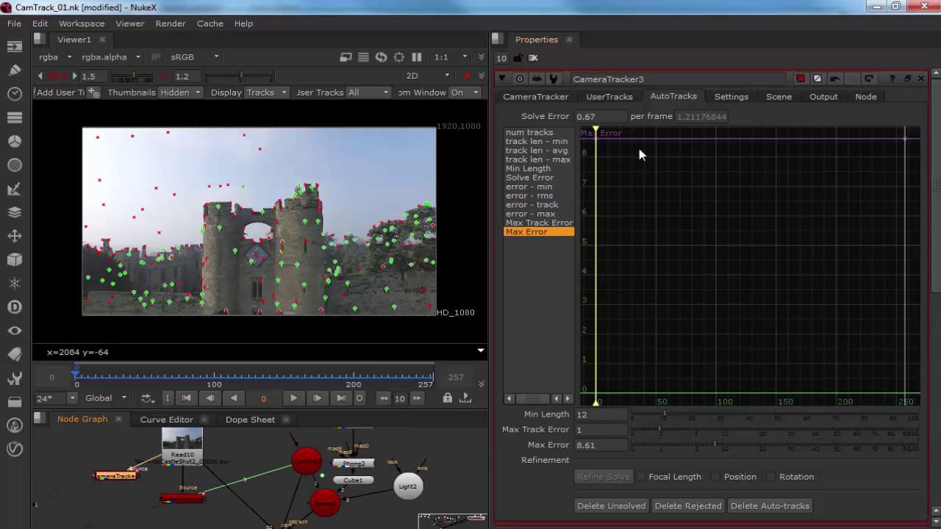
pyautogui.moveTo(636, 134); pyautogui.dragTo(637, 162)
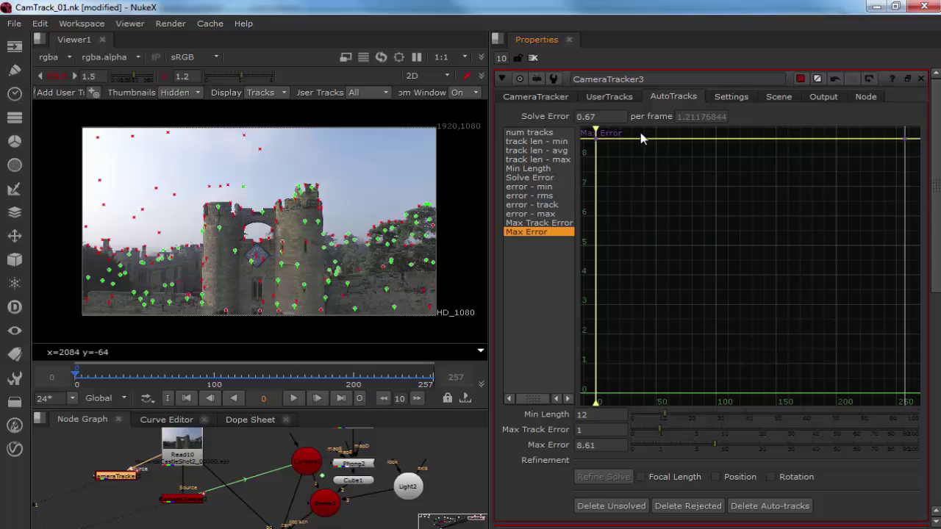
# Compare the Max Track Error, error - max and Solve Error curves of the duplicated tracker.
pyautogui.click(555, 223)
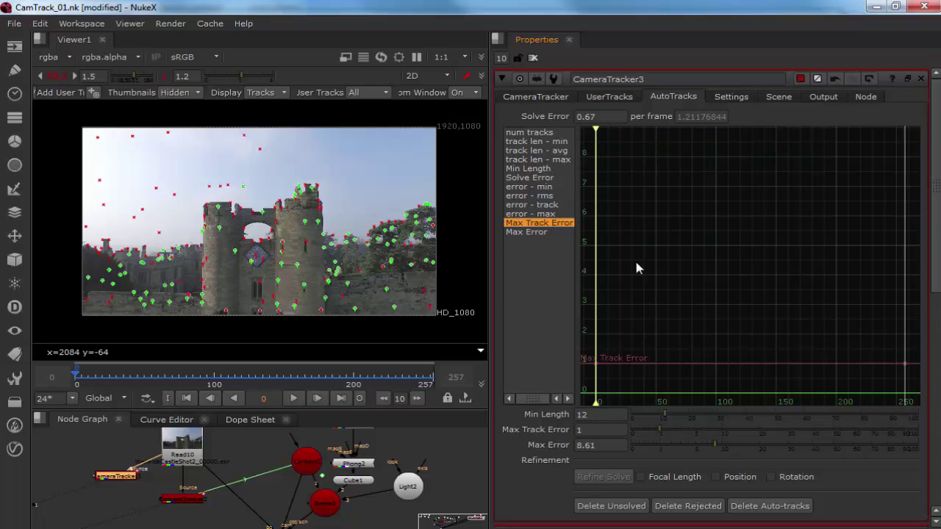
pyautogui.click(596, 364)
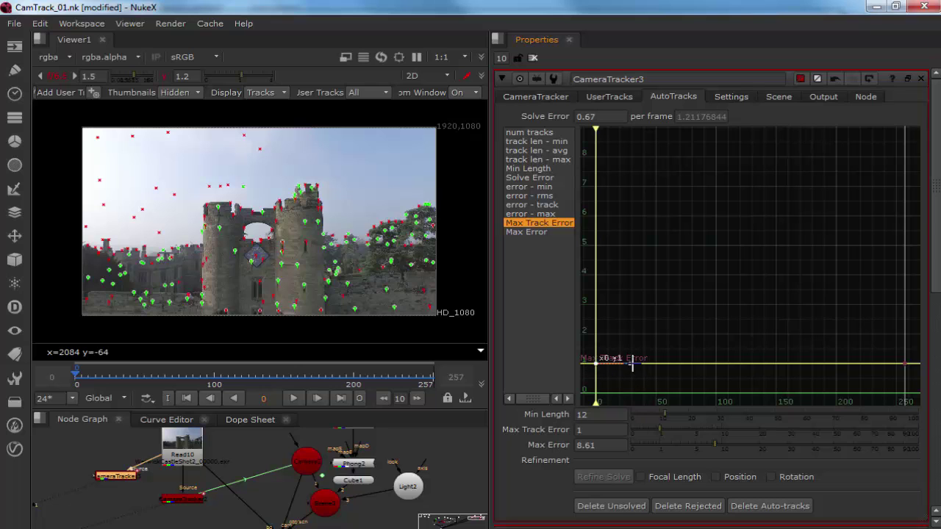
pyautogui.click(550, 214)
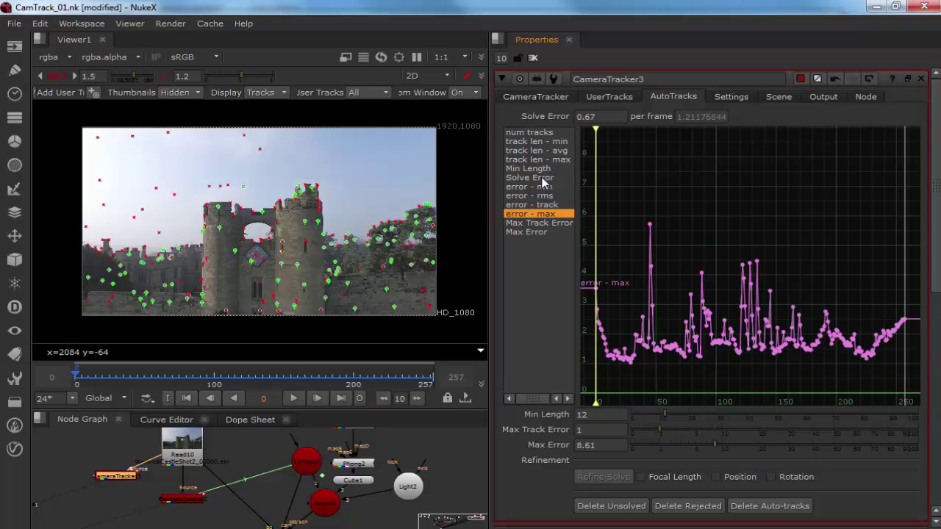
pyautogui.click(543, 179)
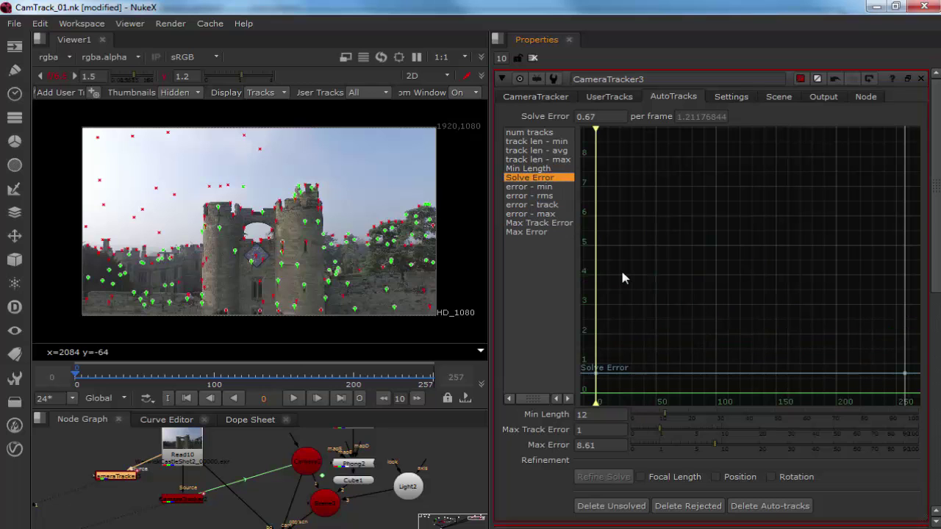
pyautogui.click(597, 374)
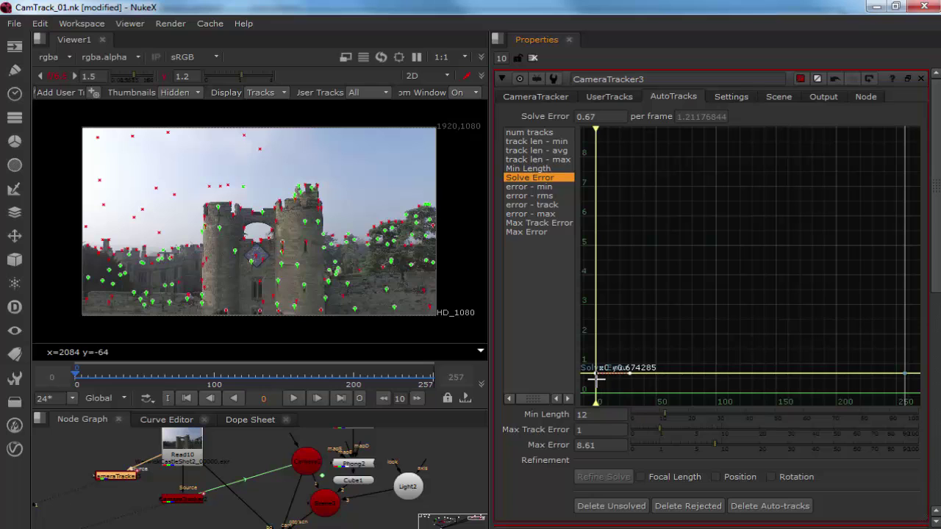
# Examine the Min Length threshold and the minimum and average track length curves.
pyautogui.click(552, 169)
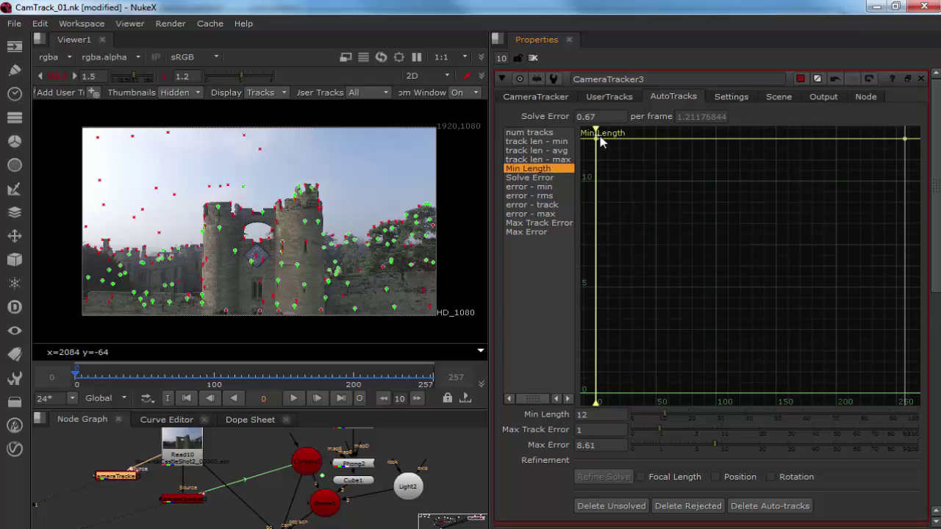
pyautogui.click(539, 149)
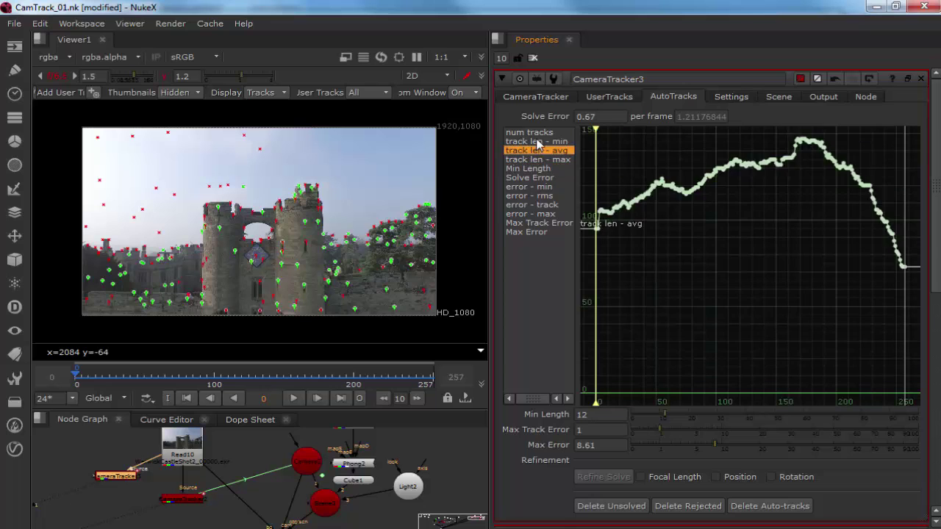
pyautogui.click(539, 142)
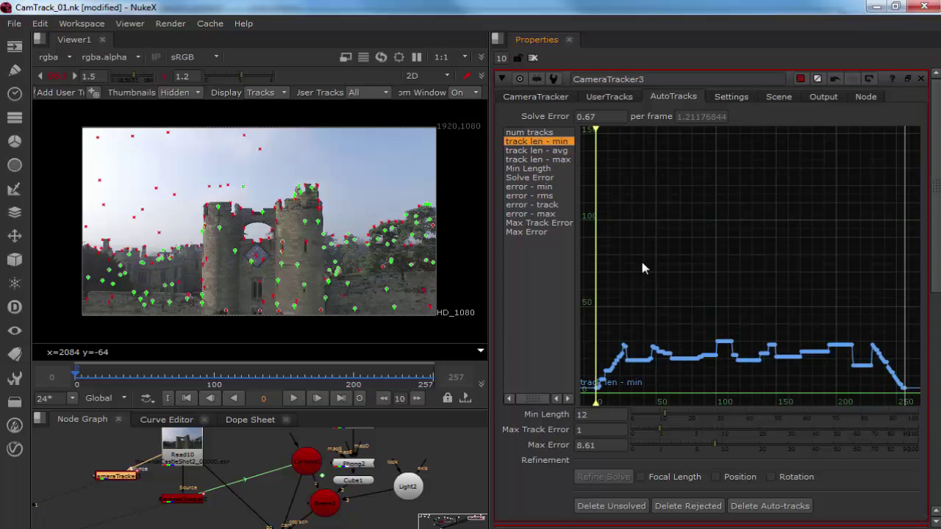
pyautogui.press('f')
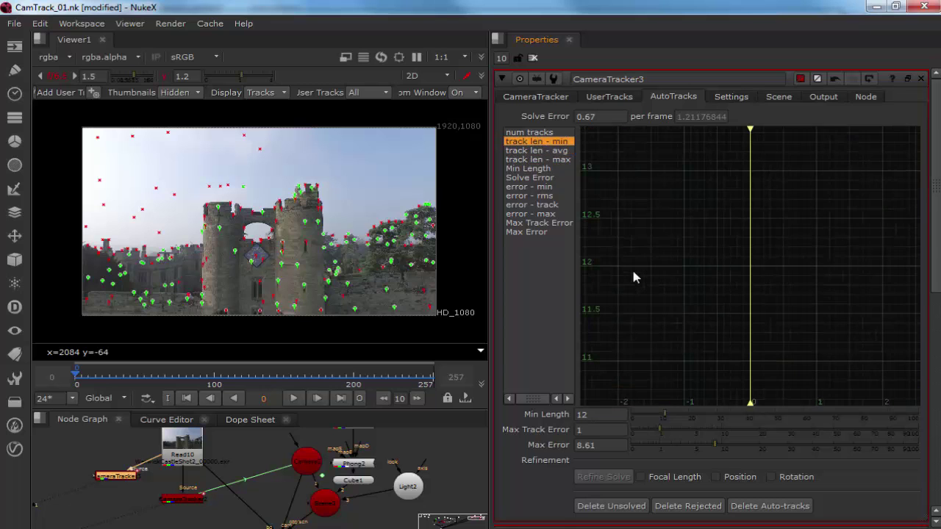
pyautogui.click(539, 150)
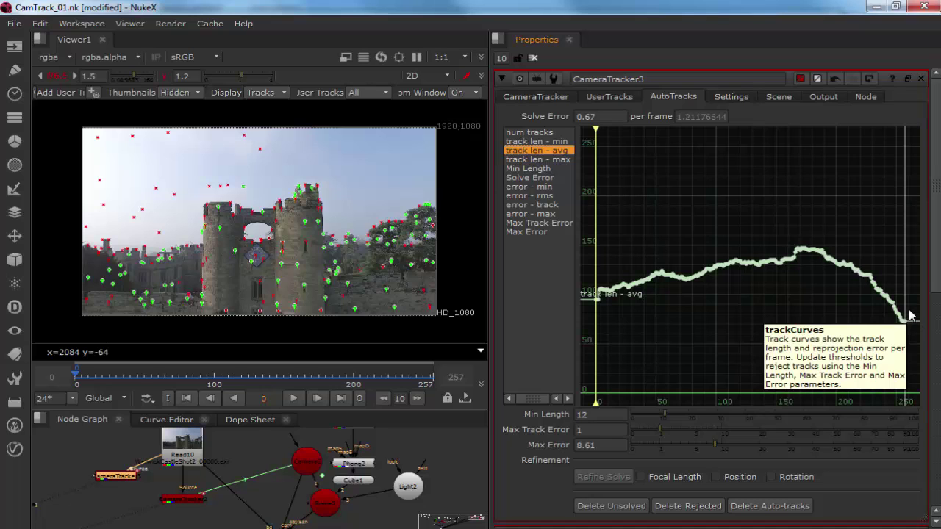
pyautogui.click(550, 143)
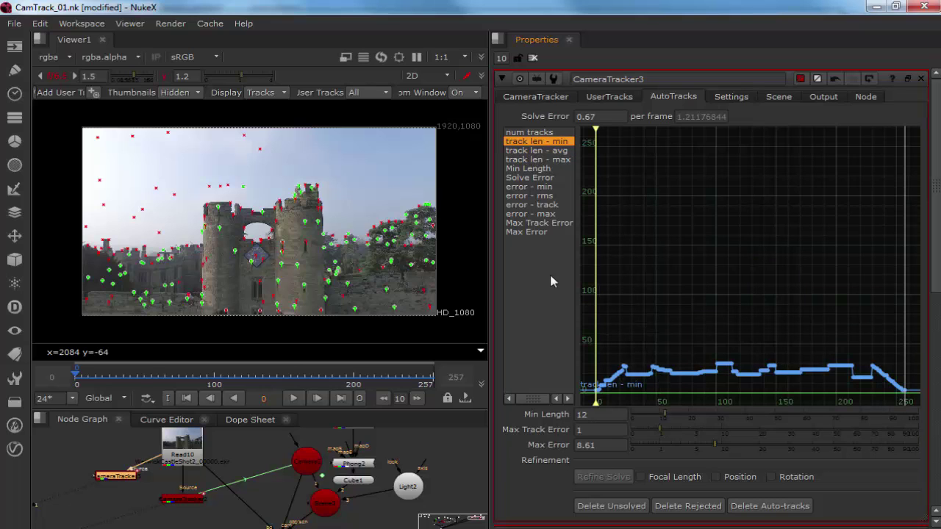
# With the error - max curve framed, set the duplicated tracker's Max Error to 3 and delete its rejected tracks.
pyautogui.click(535, 214)
pyautogui.click(537, 223)
pyautogui.click(536, 214)
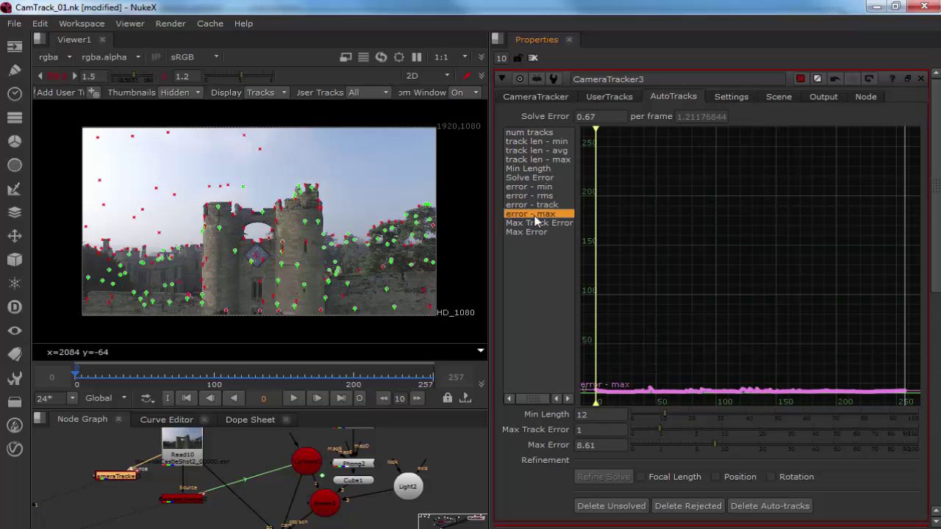
pyautogui.press('f')
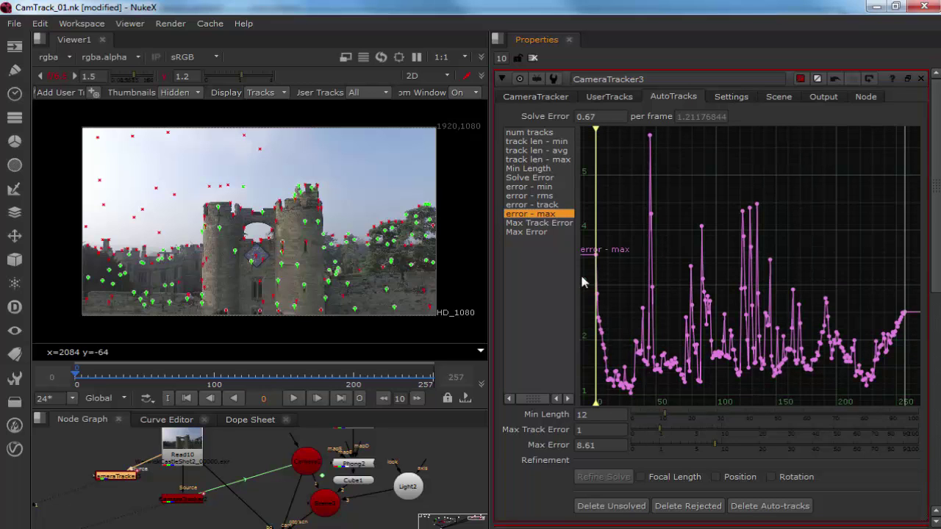
pyautogui.doubleClick(603, 445)
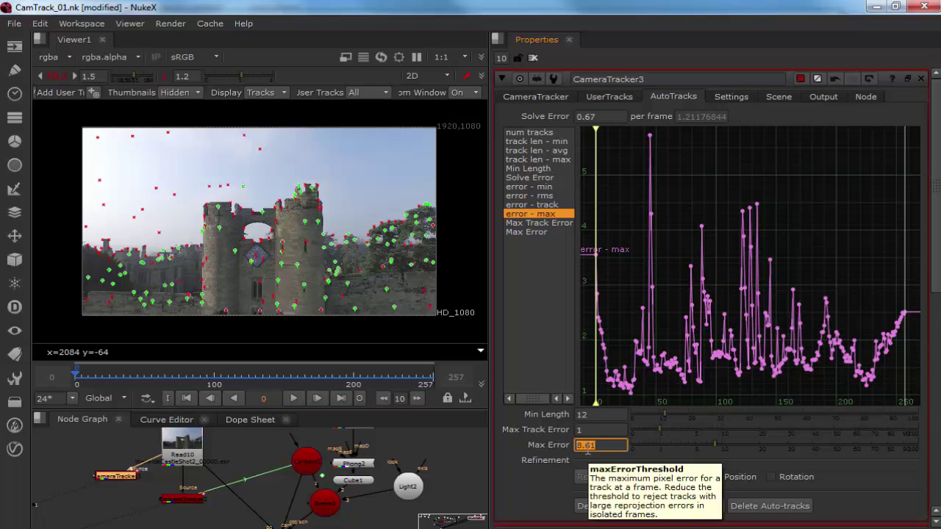
pyautogui.write('3')
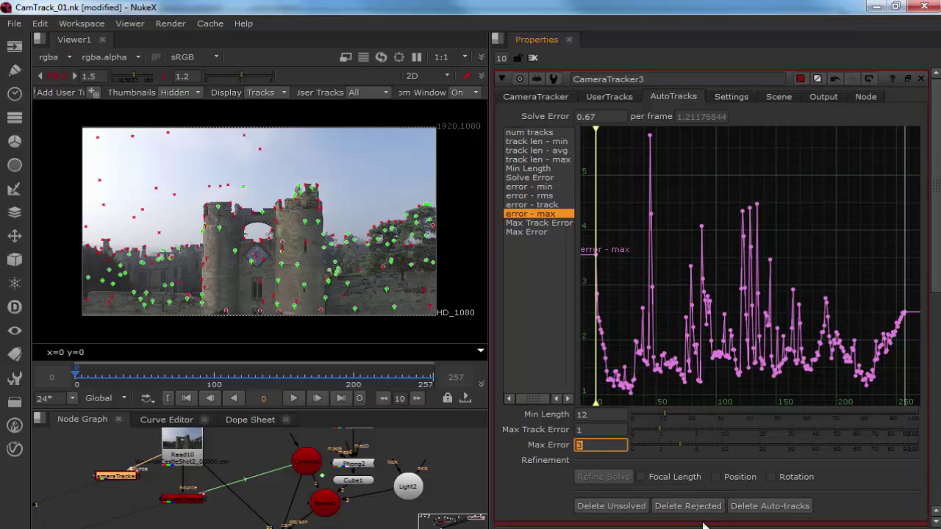
pyautogui.click(688, 505)
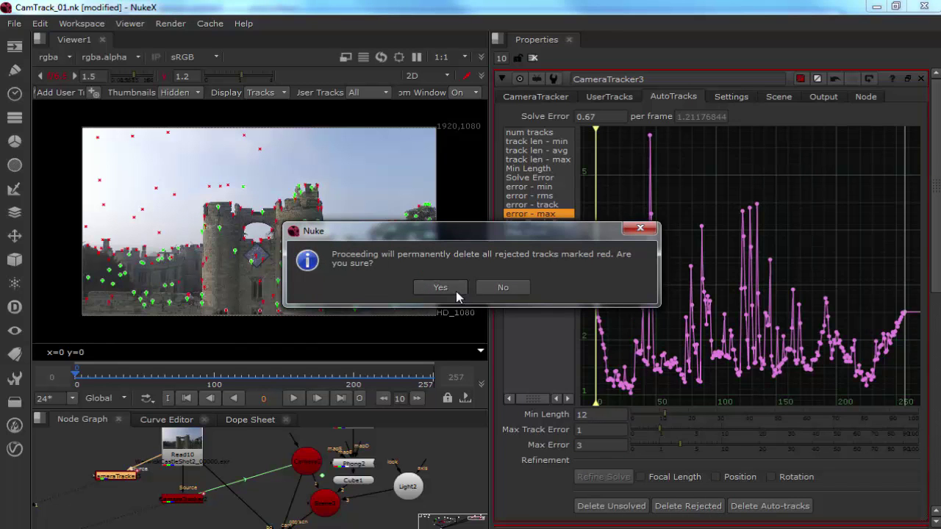
pyautogui.click(446, 285)
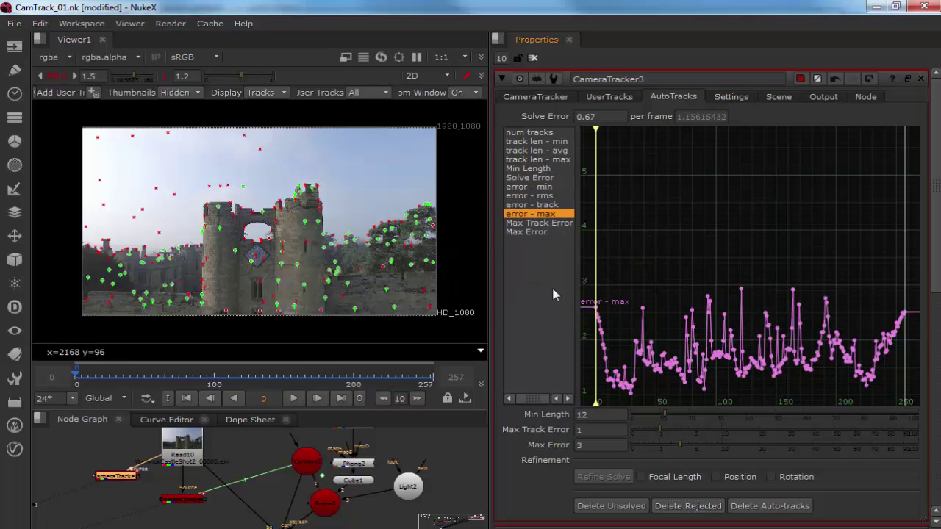
# Scrub the clip to frame 127 to check the tracks on the castle, and look over the node tree.
pyautogui.moveTo(134, 375); pyautogui.dragTo(252, 373)
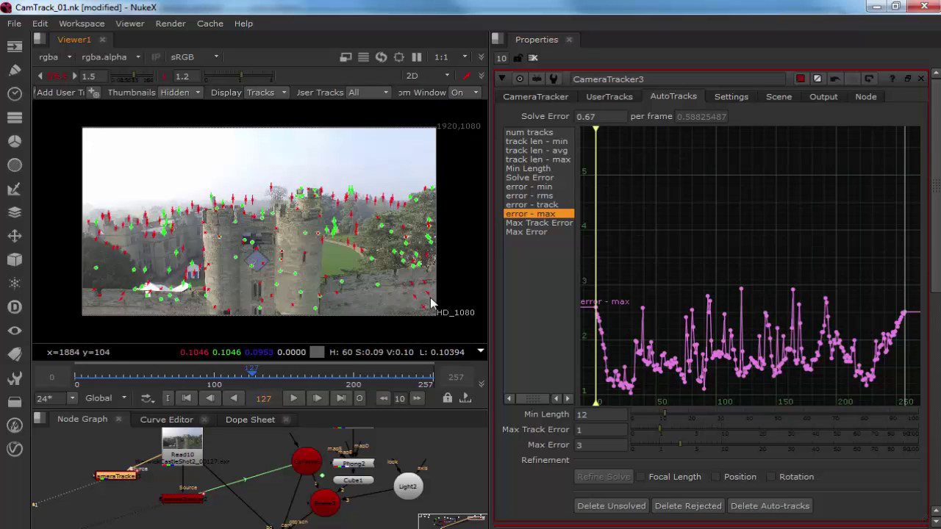
pyautogui.moveTo(326, 520); pyautogui.dragTo(204, 500, button='middle')
pyautogui.scroll(3, 204, 500)
pyautogui.scroll(-5, 231, 467)
pyautogui.moveTo(312, 485); pyautogui.dragTo(414, 486, button='middle')
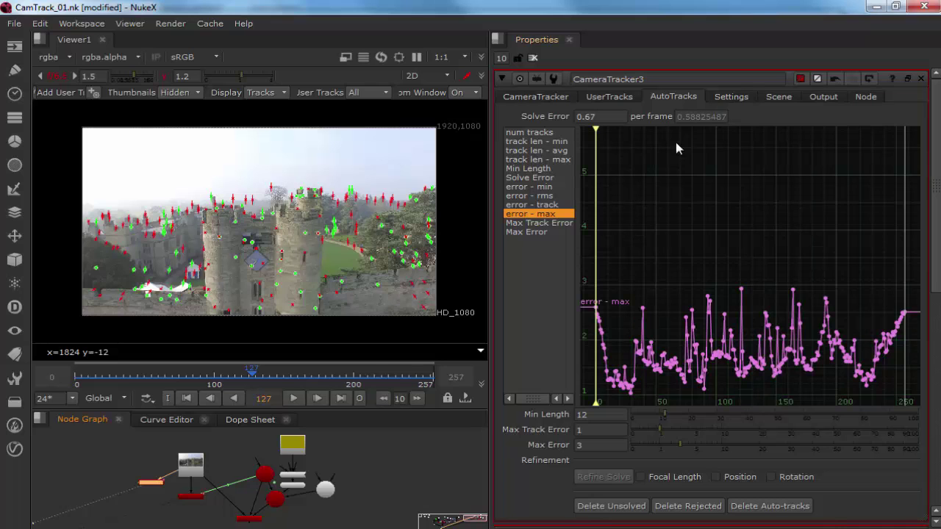
# Keep Lens Distortion at No Lens Distortion in CameraTracker3's output settings and close that node's properties.
pyautogui.click(824, 96)
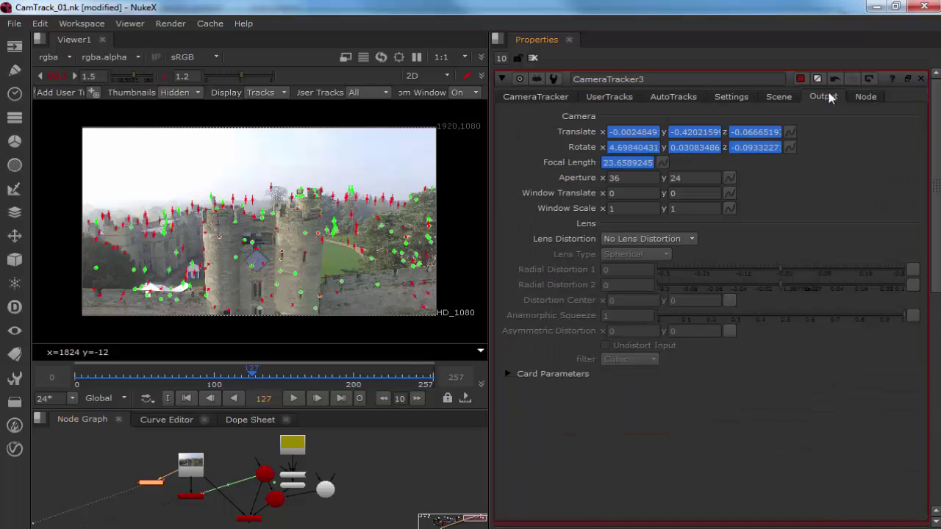
pyautogui.click(672, 239)
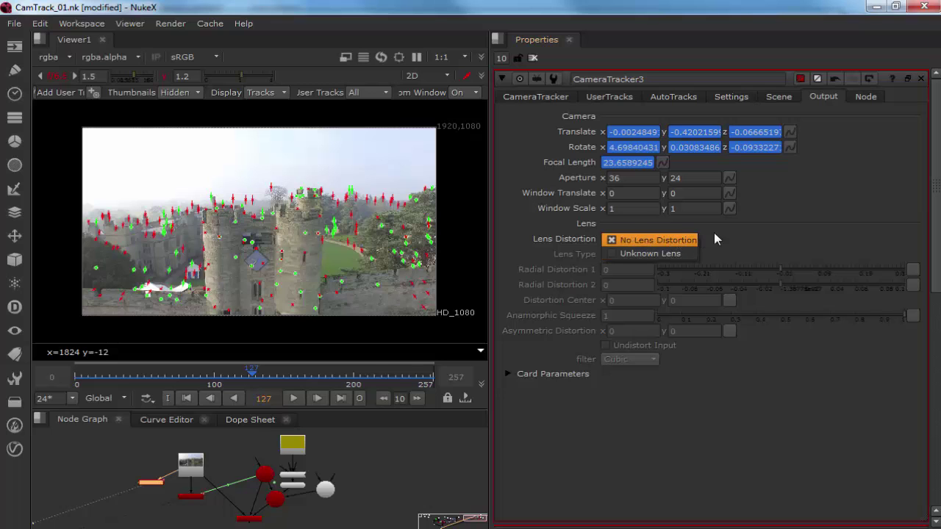
pyautogui.click(695, 240)
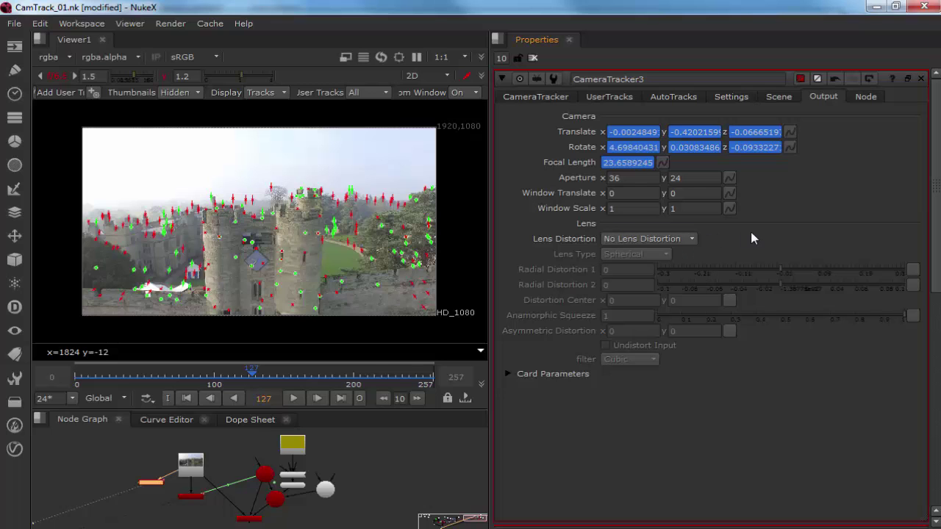
pyautogui.click(921, 79)
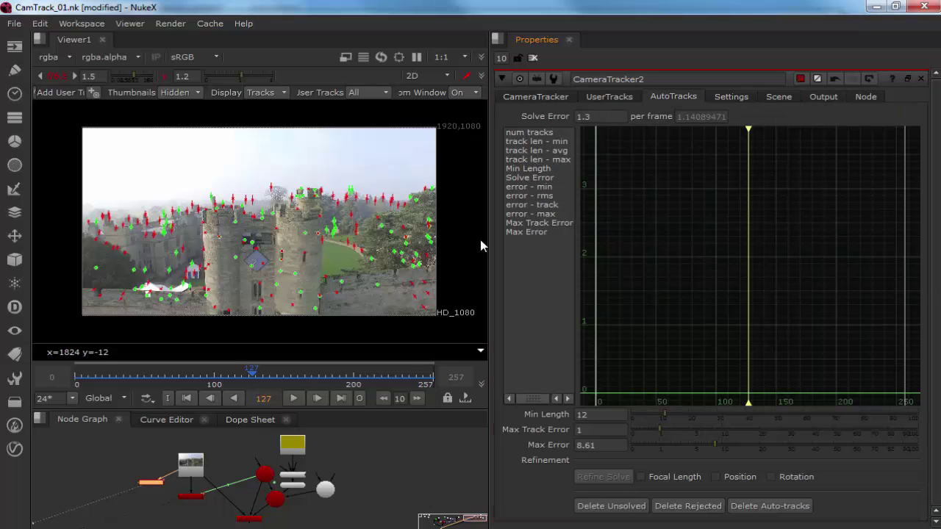
# Add a ModelBuilder node beneath CameraTracker2, with the tracker feeding its src input.
pyautogui.moveTo(179, 438); pyautogui.dragTo(188, 459)
pyautogui.scroll(1, 206, 302)
pyautogui.scroll(1, 207, 301)
pyautogui.rightClick(203, 463)
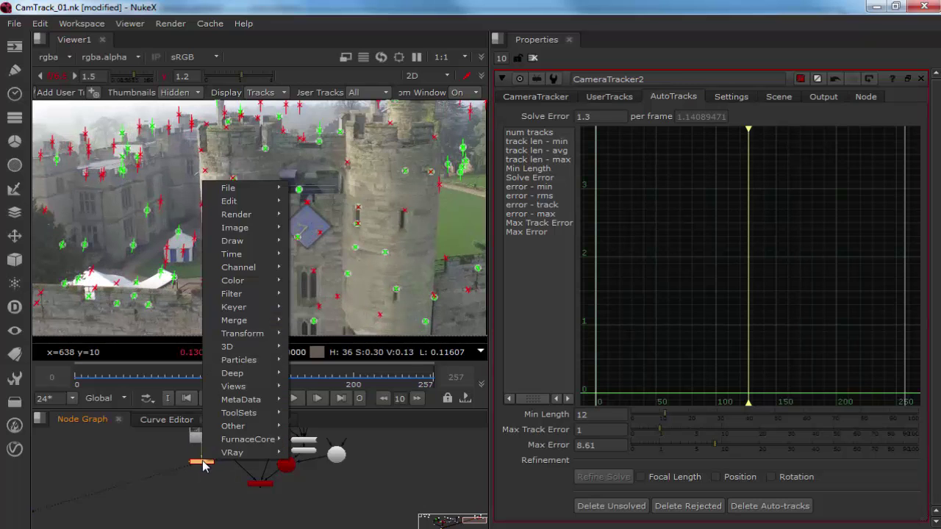
pyautogui.press('Escape')
pyautogui.press('Tab')
pyautogui.write('model')
pyautogui.press('Down')
pyautogui.press('Return')
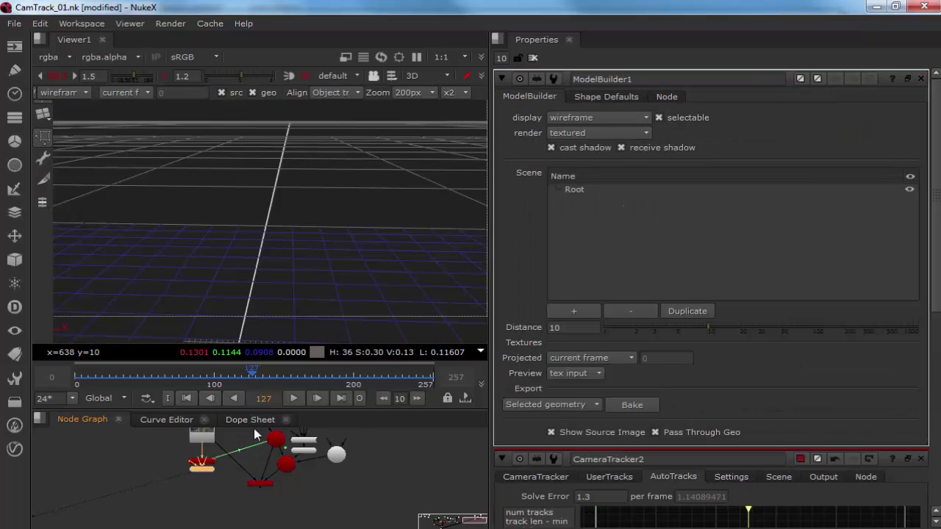
# Connect the ModelBuilder node's cam input to the solved camera node.
pyautogui.scroll(5, 265, 441)
pyautogui.moveTo(197, 450); pyautogui.dragTo(287, 494, button='middle')
pyautogui.scroll(4, 283, 489)
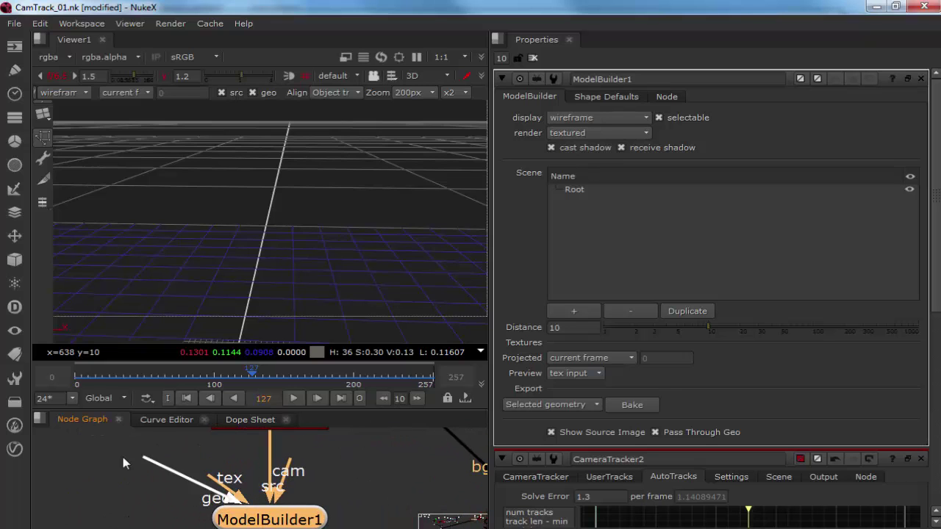
pyautogui.moveTo(211, 488); pyautogui.dragTo(147, 500)
pyautogui.scroll(-2, 371, 471)
pyautogui.moveTo(366, 471); pyautogui.dragTo(239, 489, button='middle')
pyautogui.scroll(-2, 235, 489)
pyautogui.moveTo(211, 491); pyautogui.dragTo(390, 478)
pyautogui.moveTo(213, 524); pyautogui.dragTo(261, 478, button='middle')
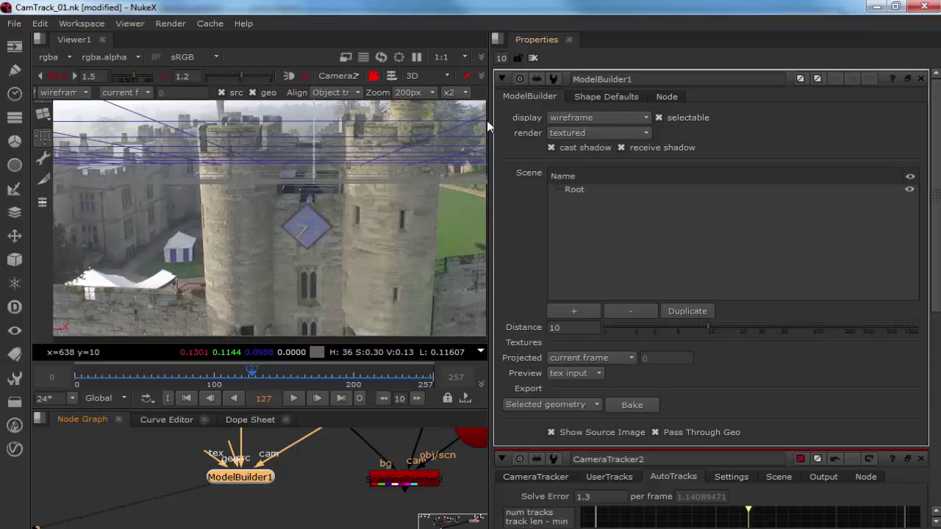
# Widen the viewer pane, fit the whole plate in view and return the clip to frame 0.
pyautogui.moveTo(489, 121); pyautogui.dragTo(593, 120)
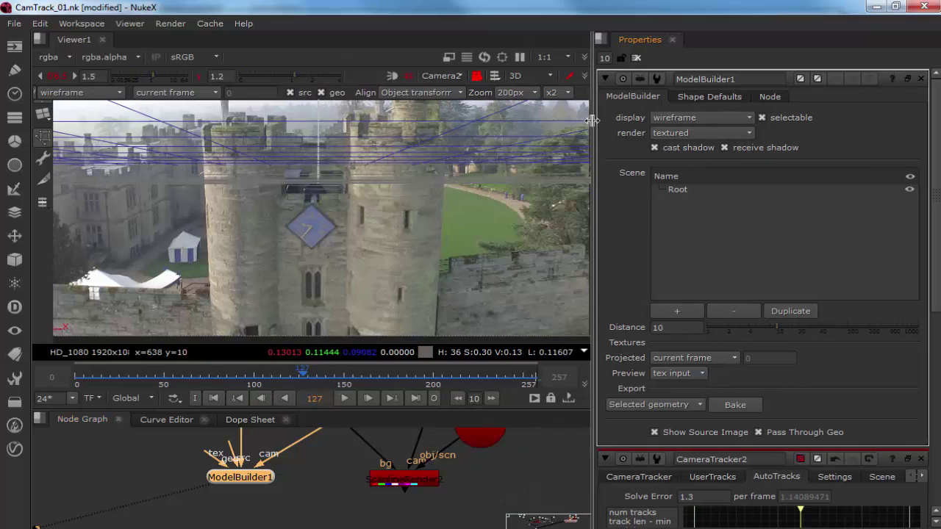
pyautogui.scroll(-5, 413, 205)
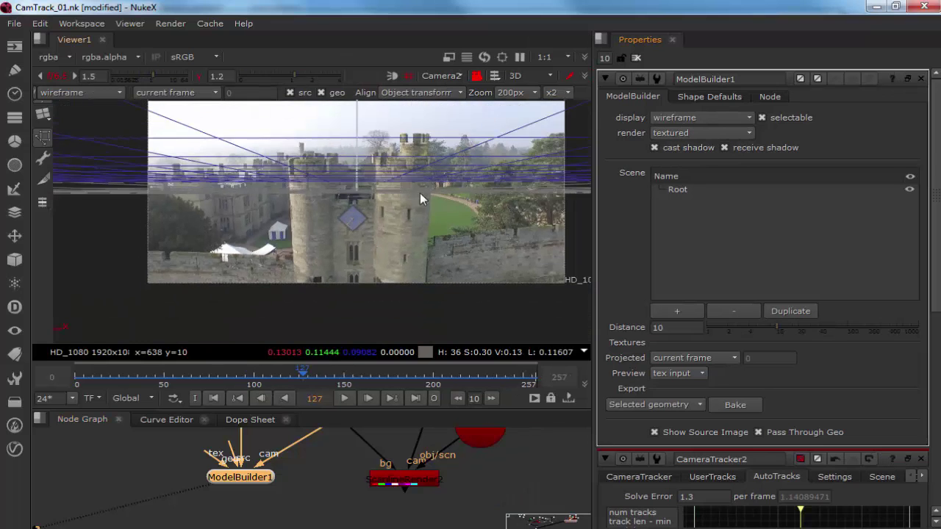
pyautogui.keyDown('ctrl'); pyautogui.moveTo(410, 209); pyautogui.dragTo(369, 221); pyautogui.keyUp('ctrl')
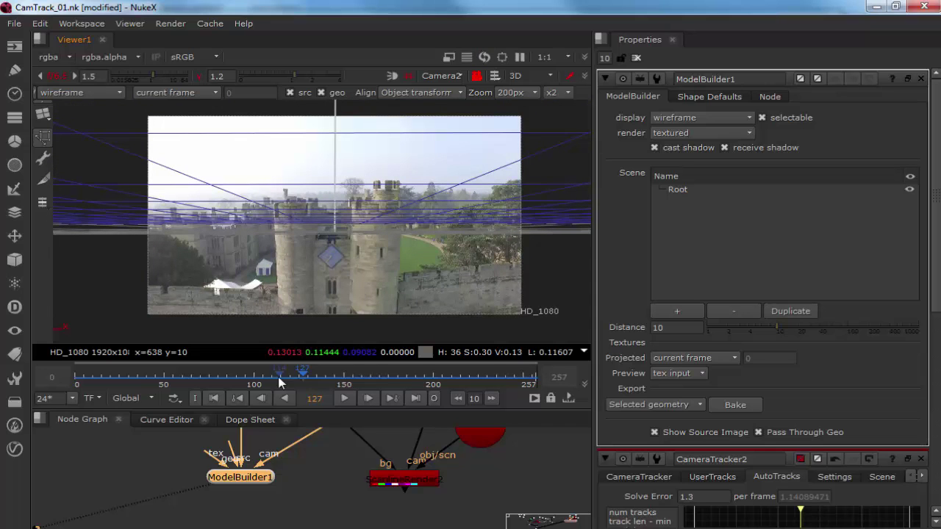
pyautogui.moveTo(210, 375); pyautogui.dragTo(141, 373)
pyautogui.click(215, 397)
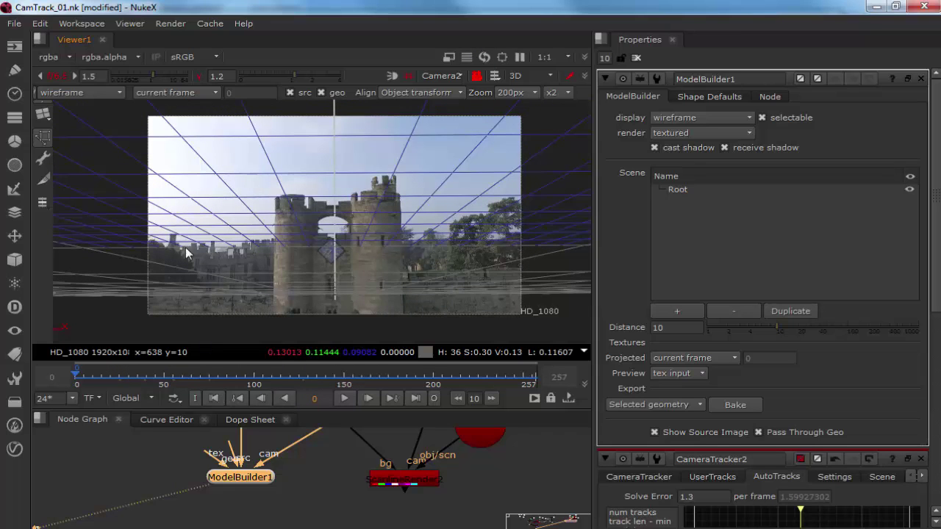
# Place a ModelBuilder card over the blue clock between the castle towers at frame 0.
pyautogui.click(42, 116)
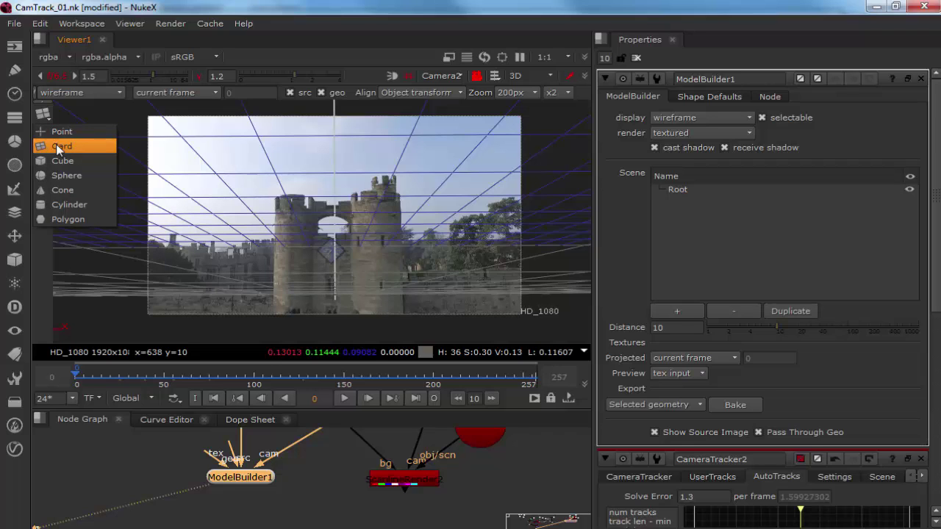
pyautogui.click(59, 148)
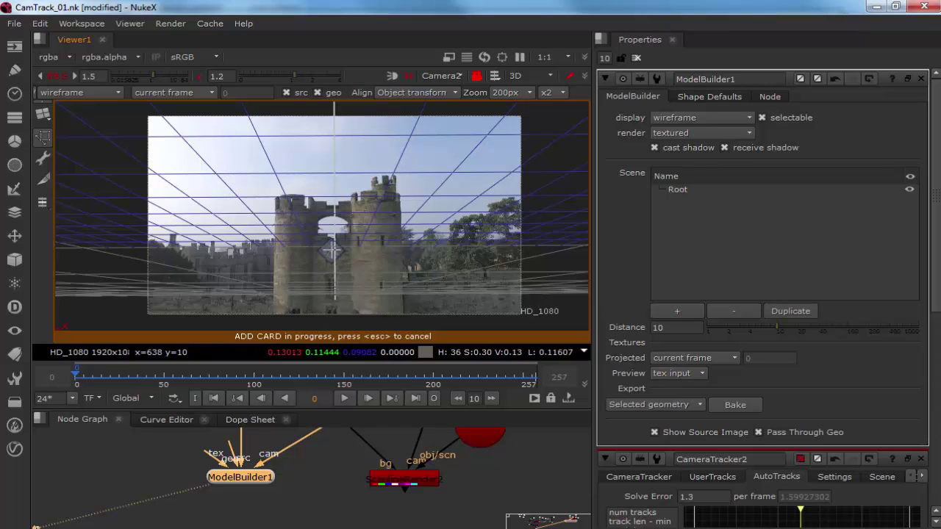
pyautogui.click(331, 250)
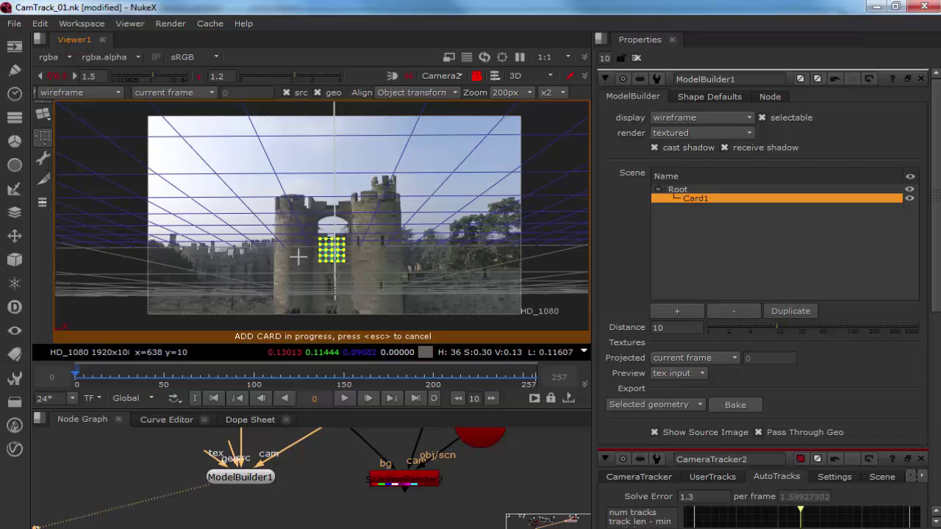
pyautogui.press('Escape')
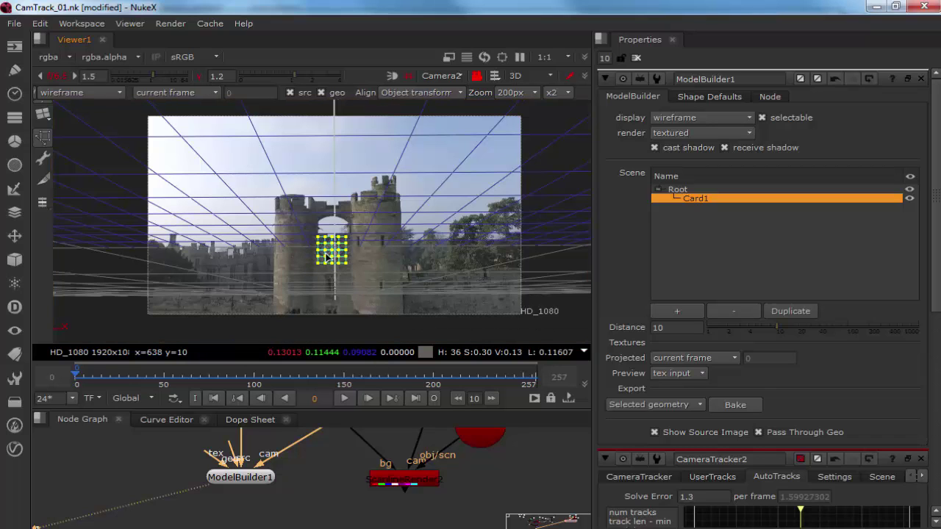
# Try to align the card with the clock by moving its vertices at frames 100 and 44, and undo the card.
pyautogui.click(254, 376)
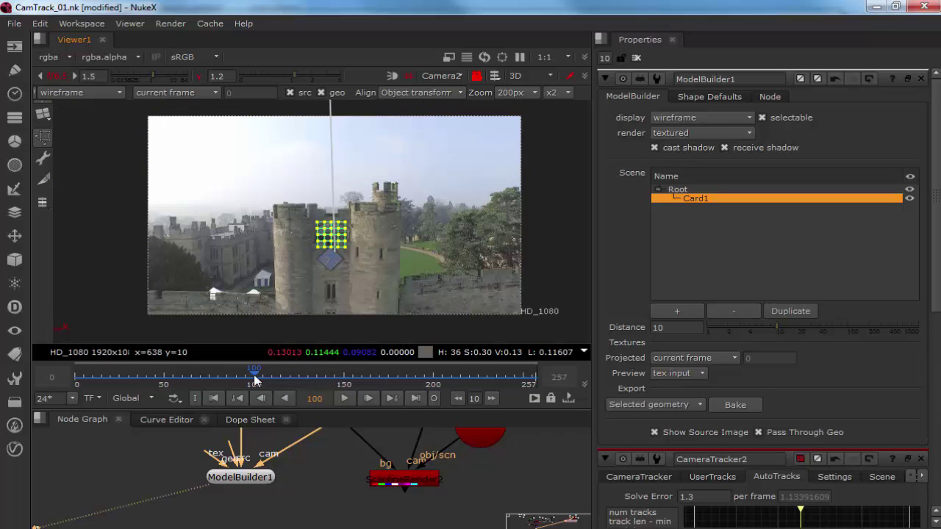
pyautogui.moveTo(335, 239); pyautogui.dragTo(338, 265)
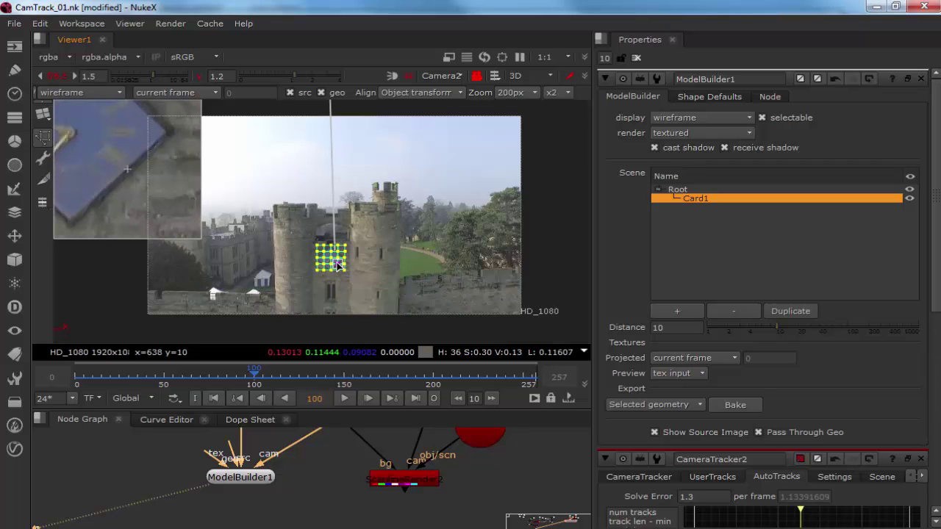
pyautogui.moveTo(250, 379); pyautogui.dragTo(202, 377)
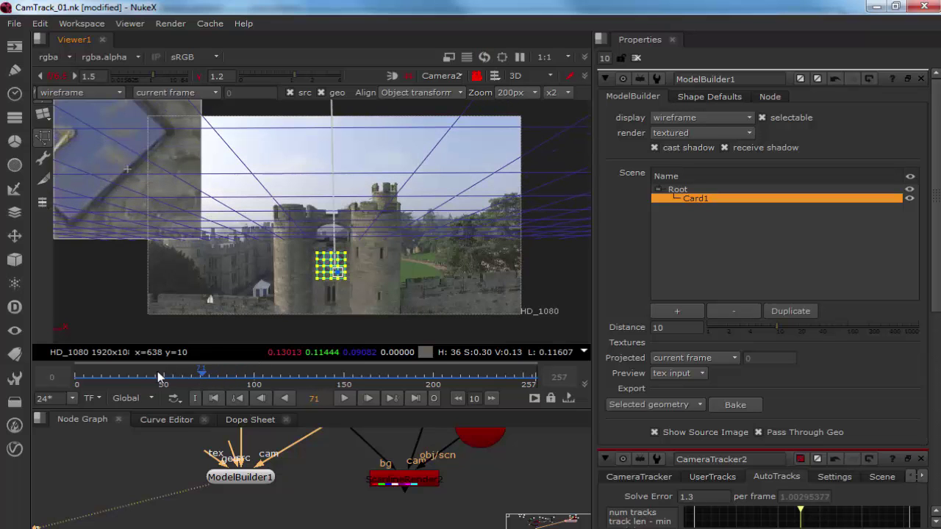
pyautogui.moveTo(162, 379); pyautogui.dragTo(154, 377)
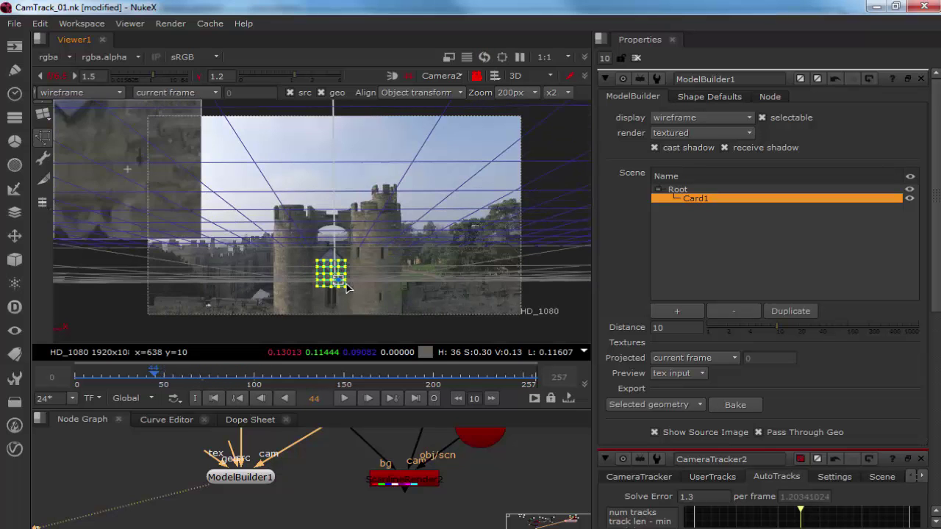
pyautogui.scroll(5, 335, 274)
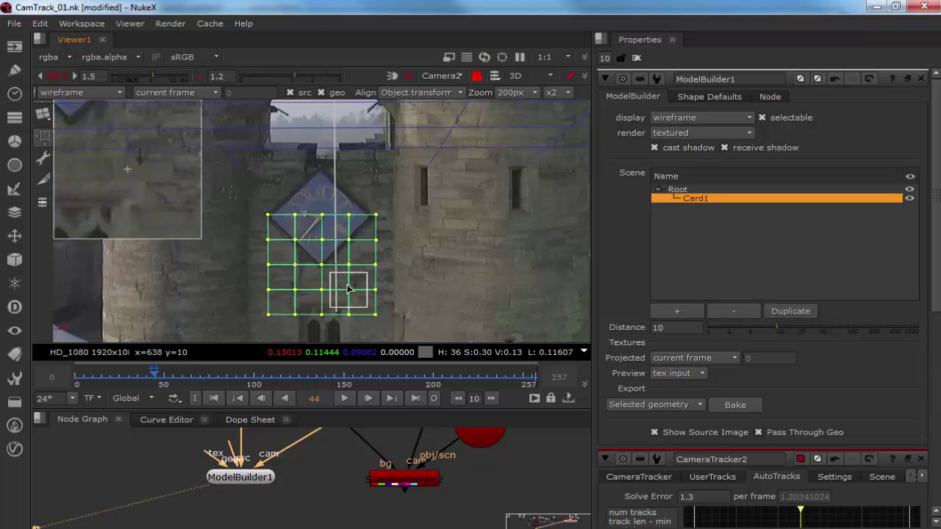
pyautogui.moveTo(322, 266); pyautogui.dragTo(324, 234)
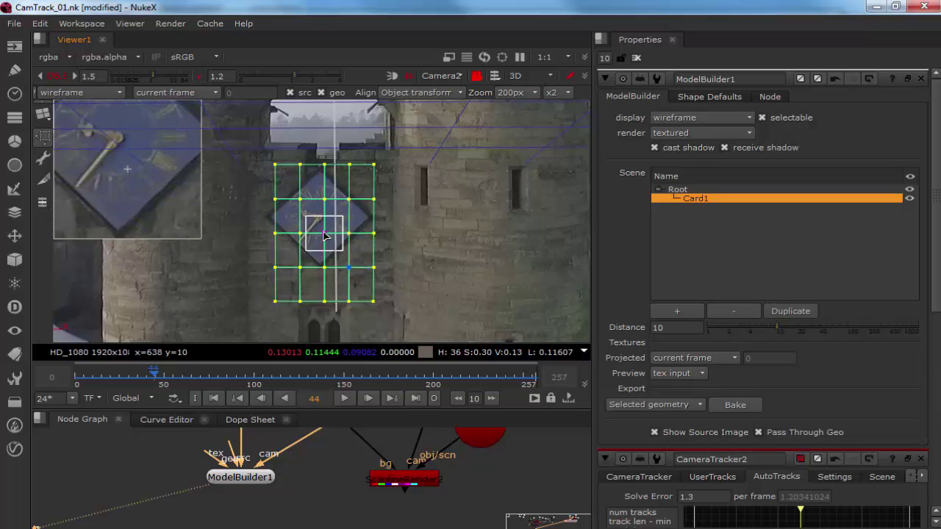
pyautogui.hotkey('ctrl', 'z')
pyautogui.hotkey('ctrl', 'z')
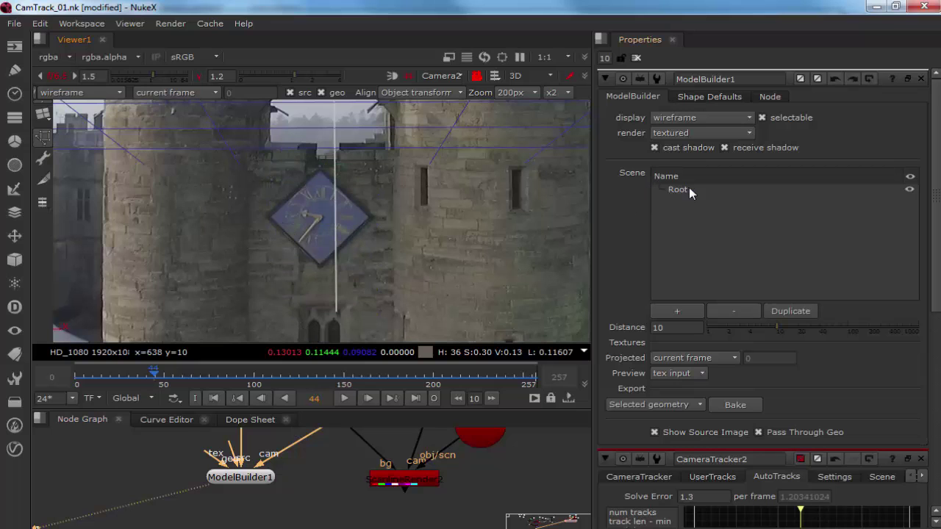
# Add a new card centred on the clock face at frame 0.
pyautogui.hotkey('ctrl', 'Left')
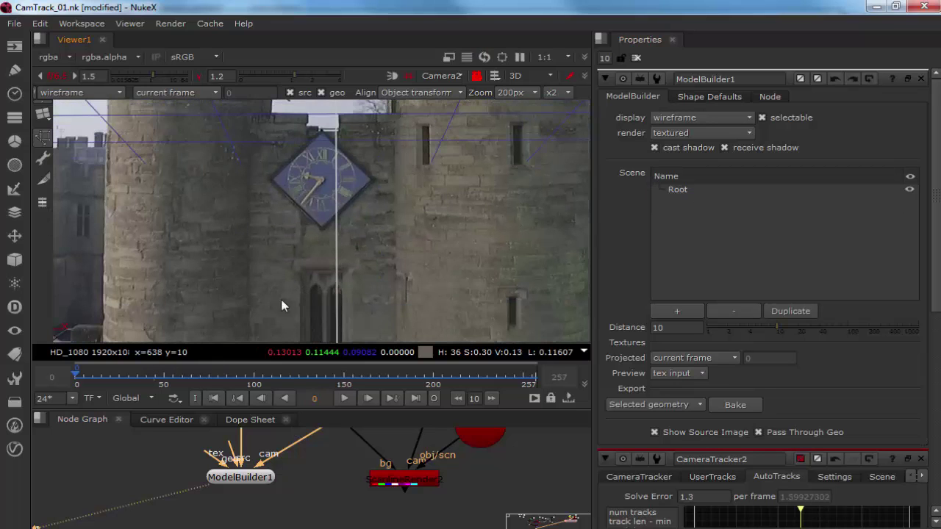
pyautogui.click(50, 118)
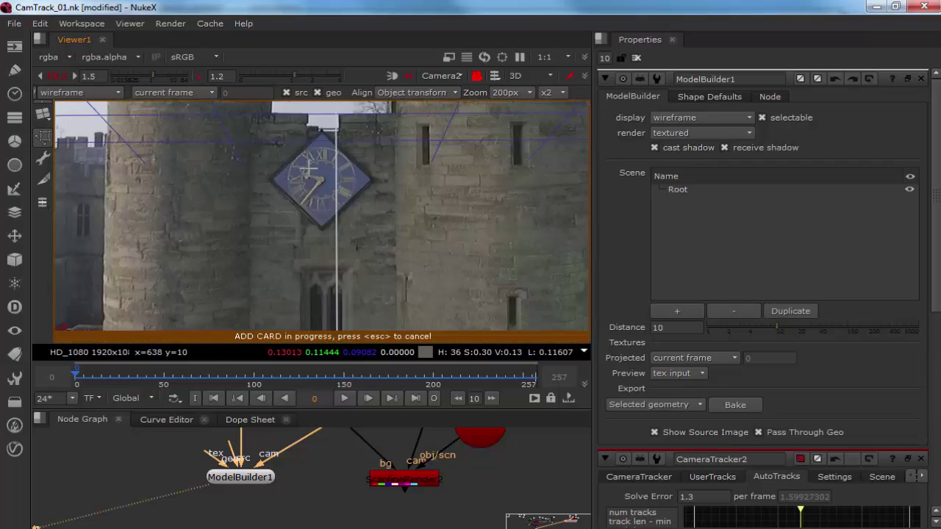
pyautogui.moveTo(323, 179); pyautogui.dragTo(200, 191)
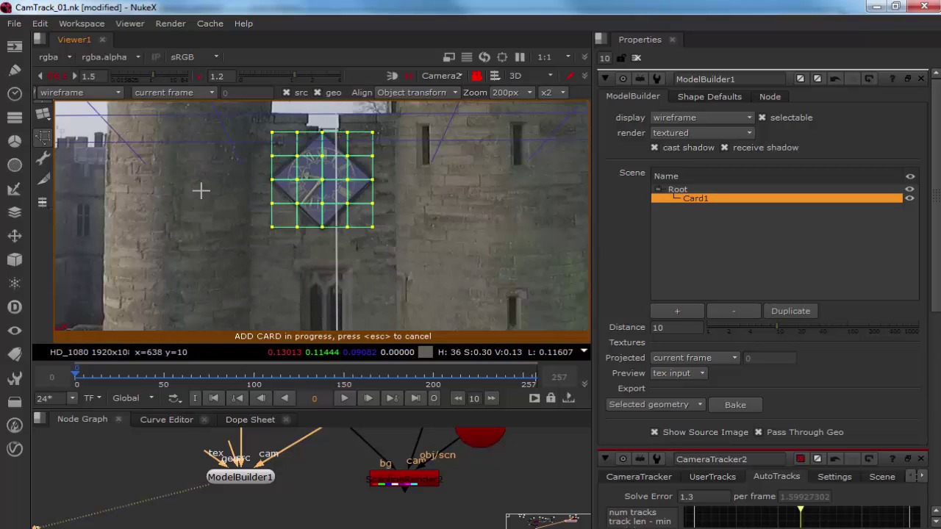
# Align the card's centre vertex with the centre of the clock at frames 100 and 152.
pyautogui.click(254, 375)
pyautogui.moveTo(321, 123); pyautogui.dragTo(319, 212)
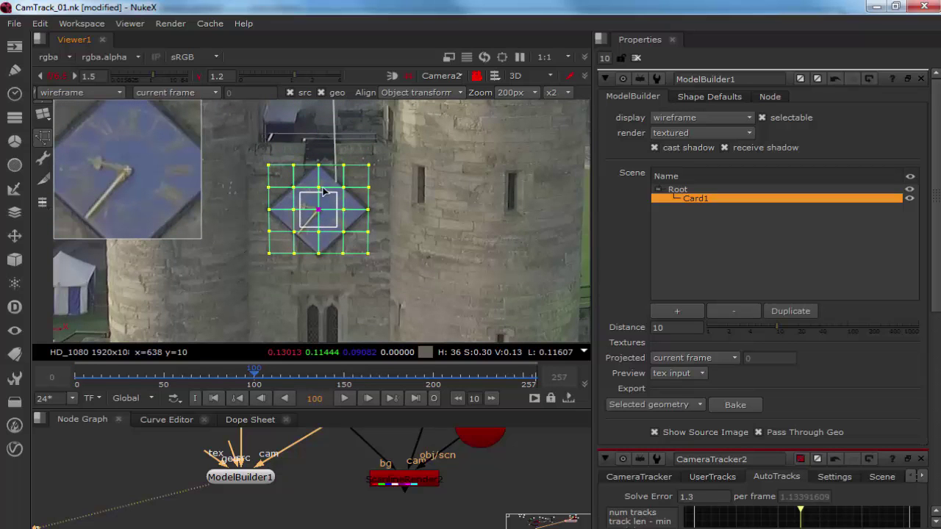
pyautogui.click(348, 376)
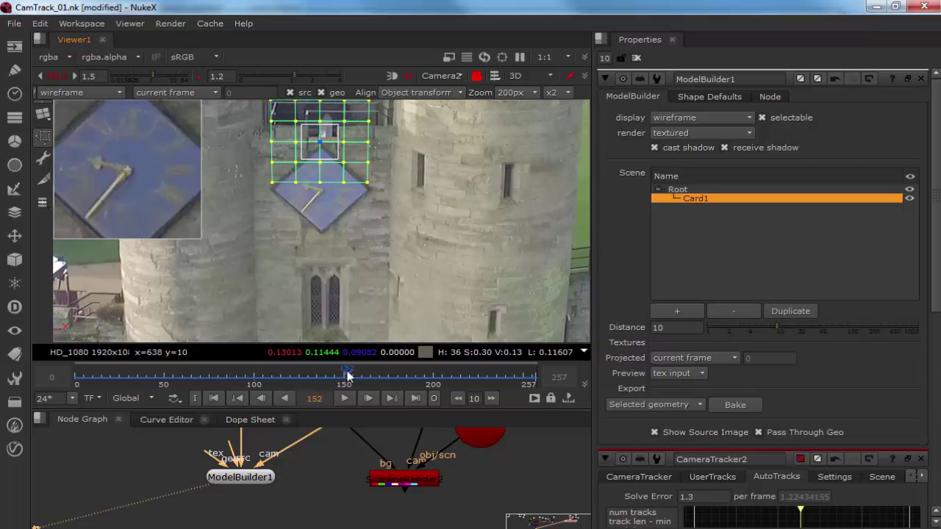
pyautogui.moveTo(320, 143); pyautogui.dragTo(320, 194)
# Fine-tune the card's centre vertex onto the clock's centre at frame 218.
pyautogui.moveTo(434, 374); pyautogui.dragTo(465, 374)
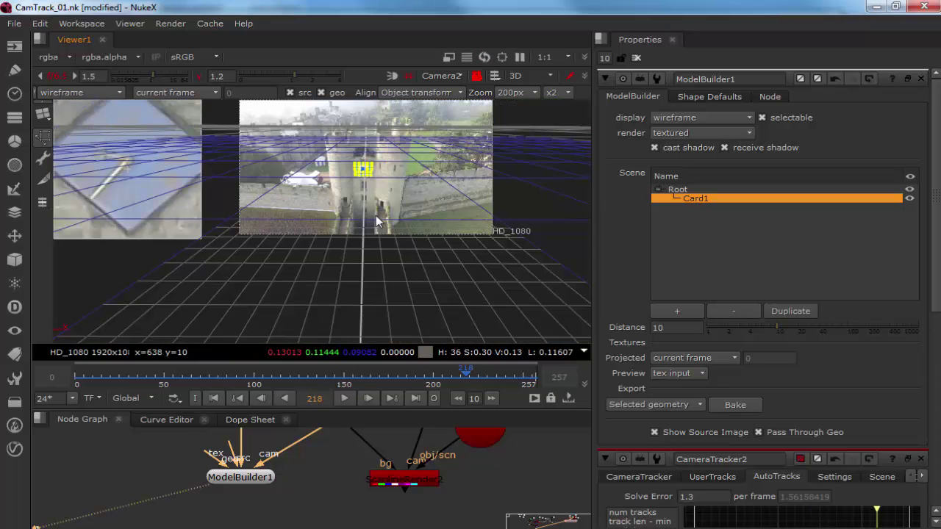
pyautogui.scroll(5, 373, 200)
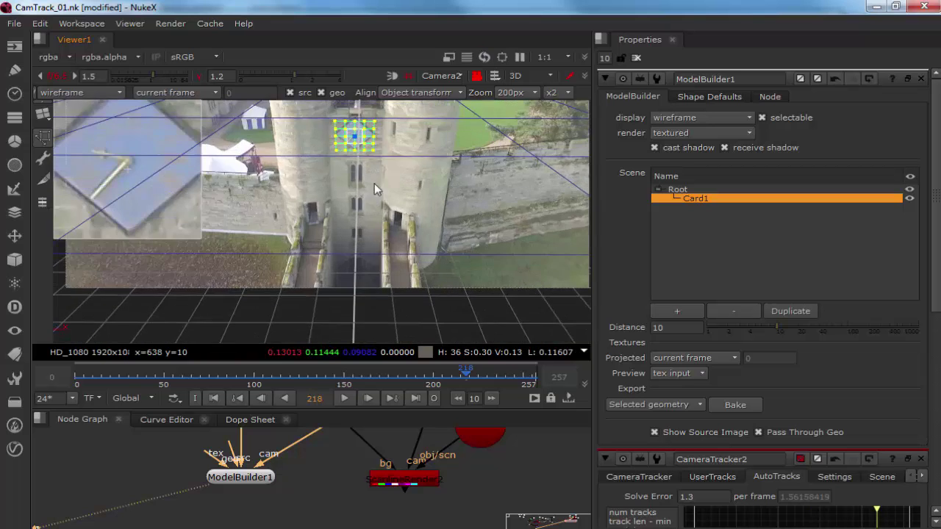
pyautogui.scroll(4, 385, 197)
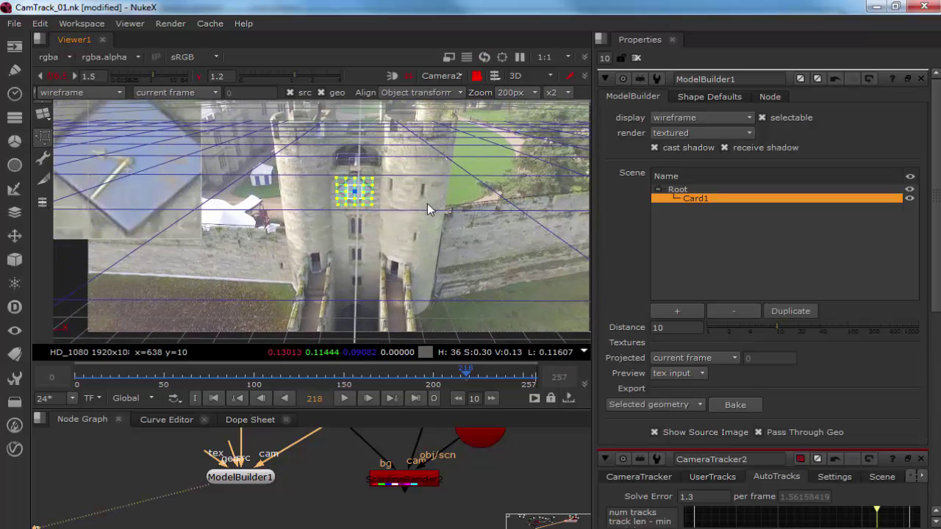
pyautogui.scroll(6, 386, 188)
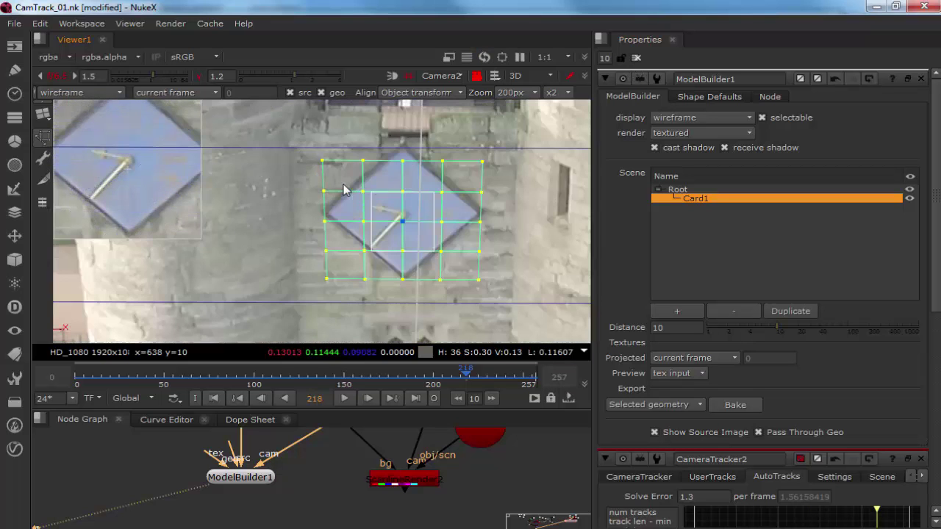
pyautogui.moveTo(403, 223); pyautogui.dragTo(403, 217)
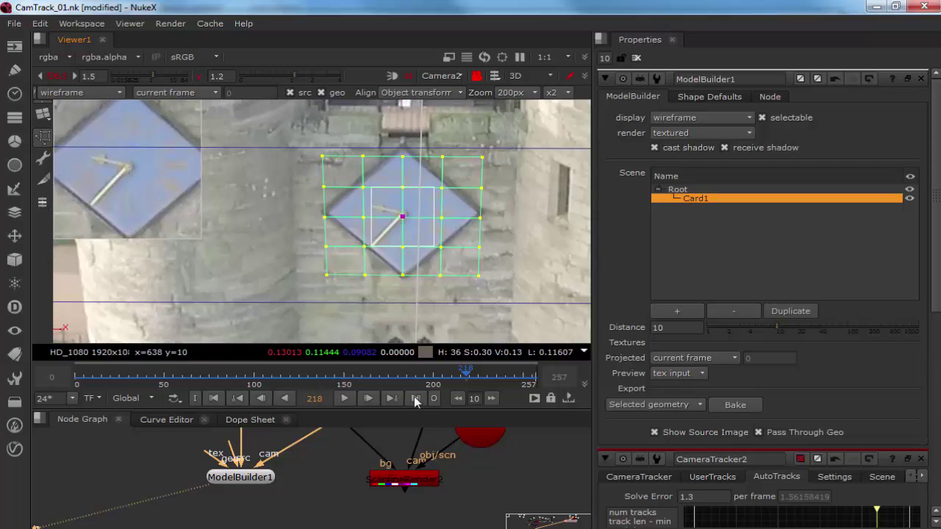
# Fine-tune the card's centre vertex onto the clock's centre at the last frame, 257.
pyautogui.click(416, 397)
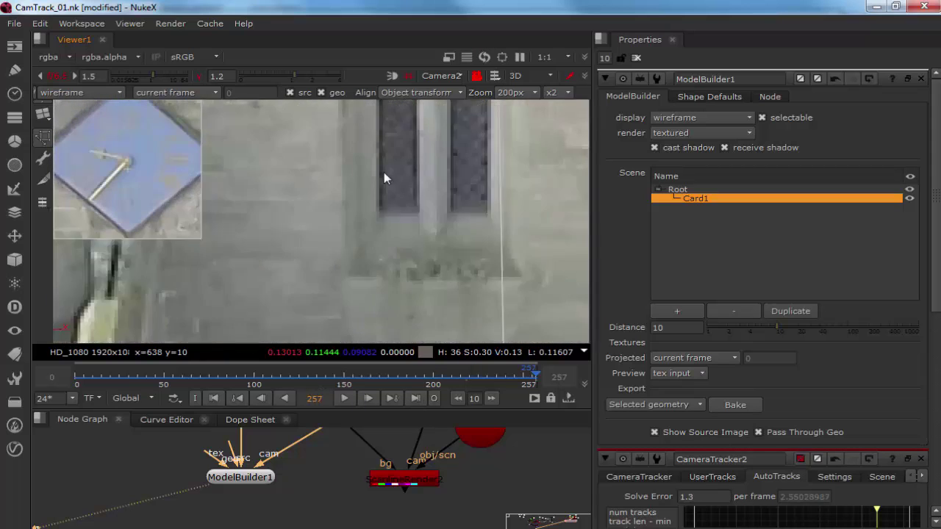
pyautogui.scroll(-10, 395, 235)
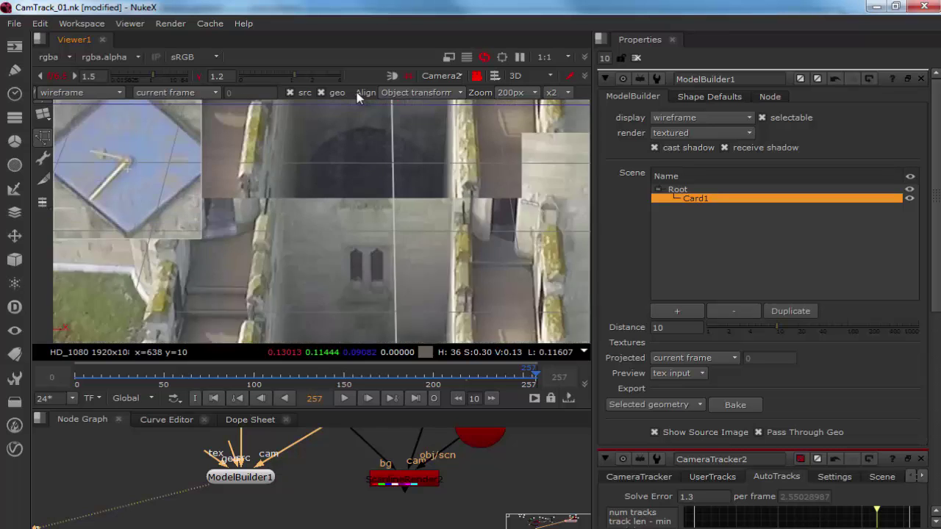
pyautogui.scroll(-10, 365, 194)
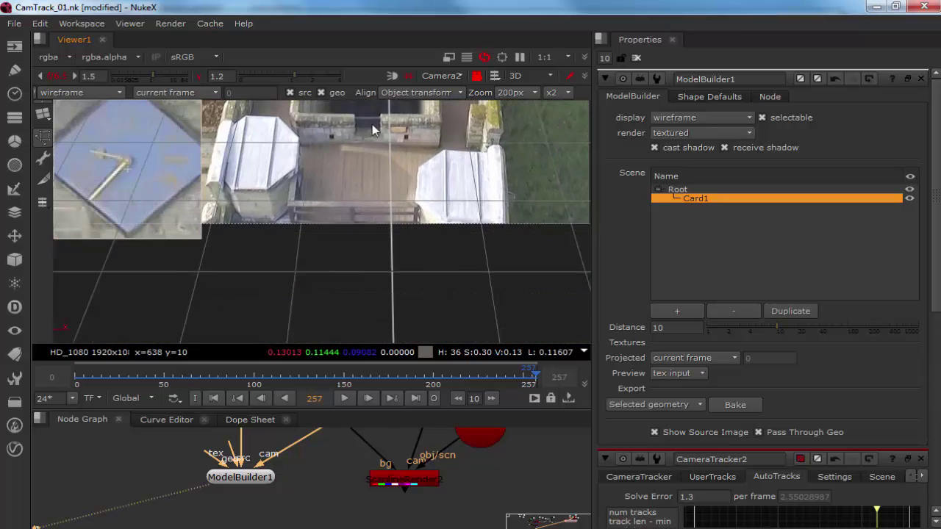
pyautogui.scroll(-10, 374, 182)
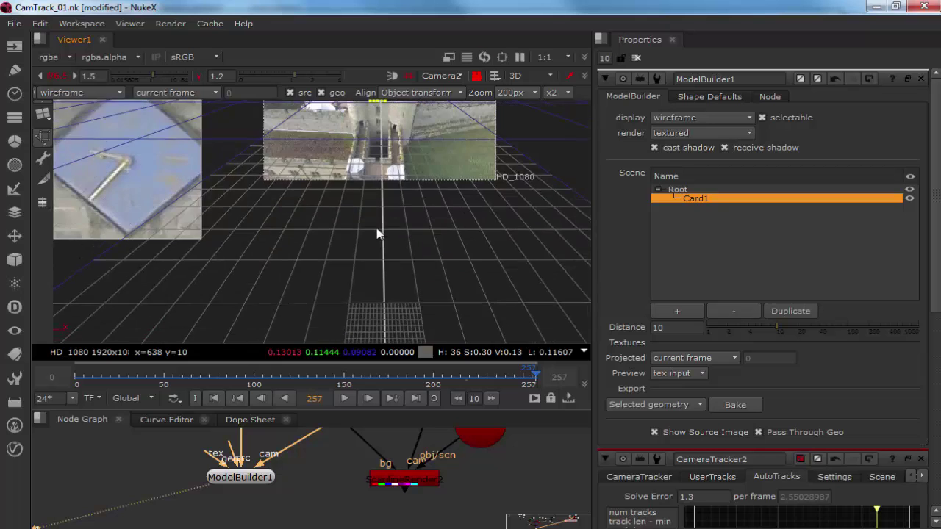
pyautogui.scroll(10, 373, 158)
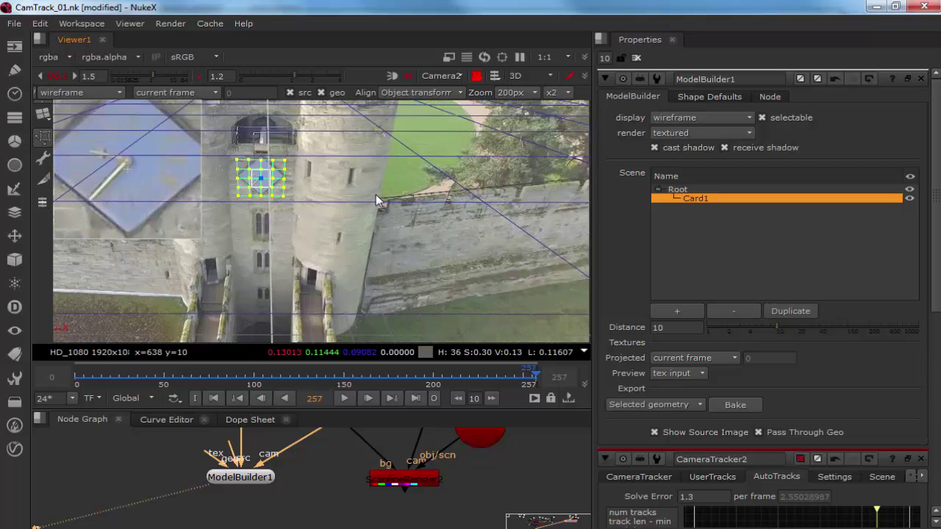
pyautogui.scroll(10, 369, 216)
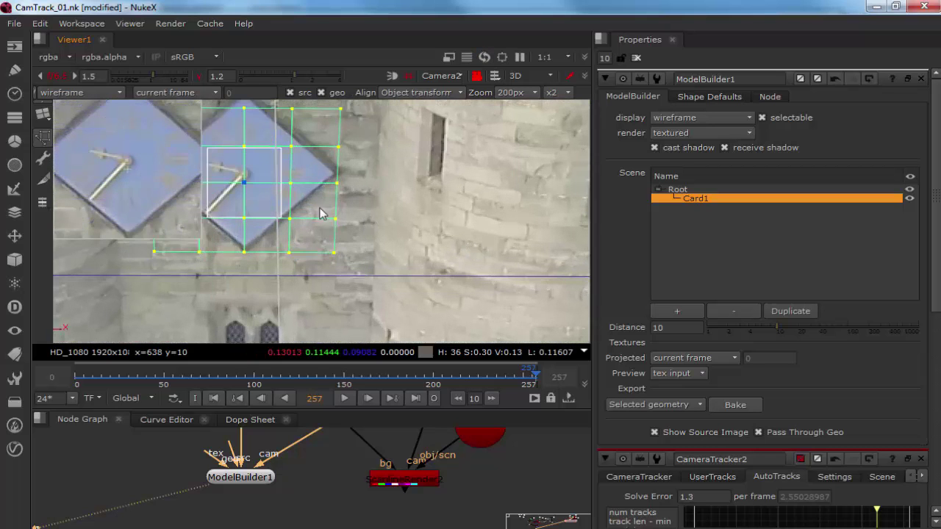
pyautogui.moveTo(160, 177); pyautogui.dragTo(133, 191)
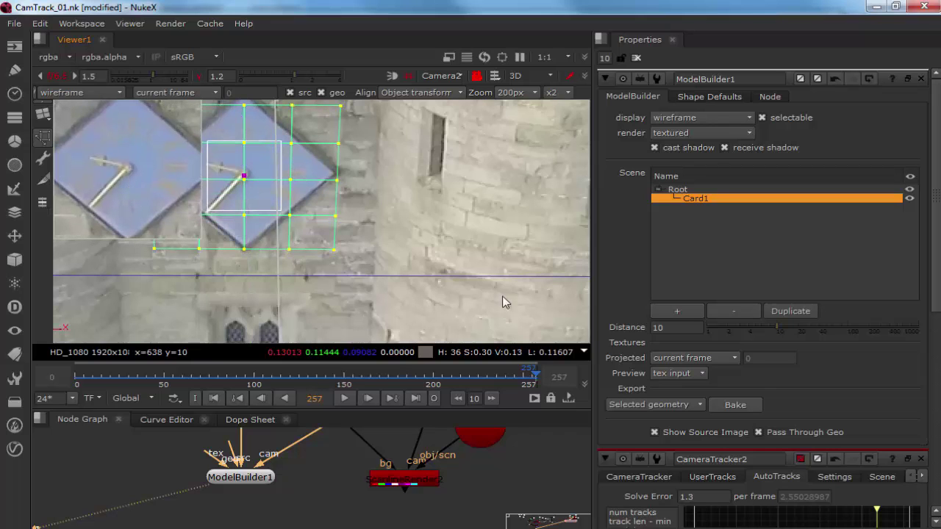
# Close all node properties, play the clip from frame 0 to check the card on the clock, and reopen ModelBuilder1's properties.
pyautogui.click(637, 58)
pyautogui.click(214, 398)
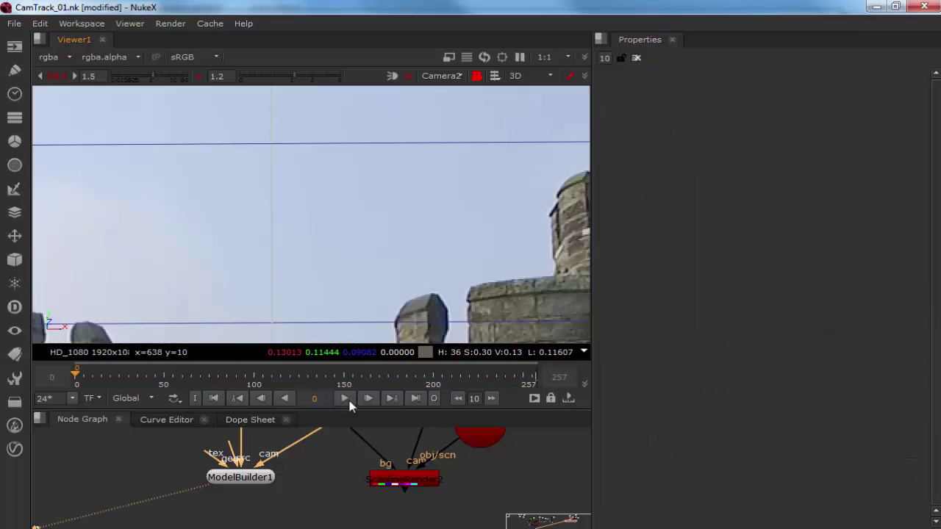
pyautogui.press('f')
pyautogui.click(345, 397)
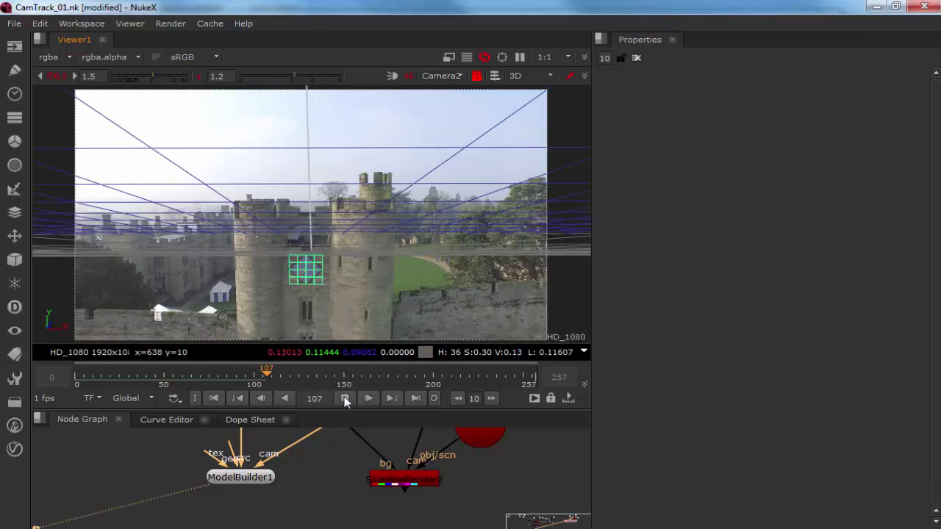
pyautogui.click(345, 398)
pyautogui.doubleClick(242, 478)
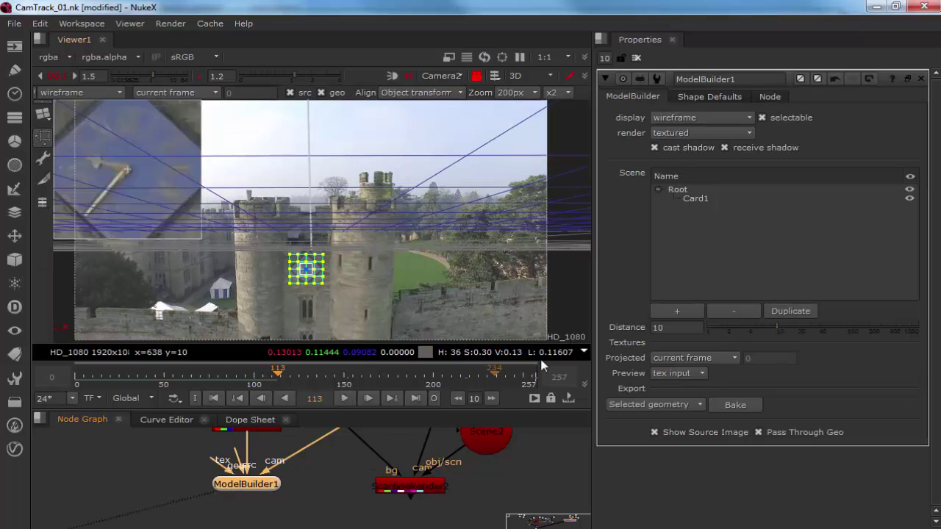
# Bake Card1 out of ModelBuilder1 with the export set to Selected geometry.
pyautogui.click(715, 198)
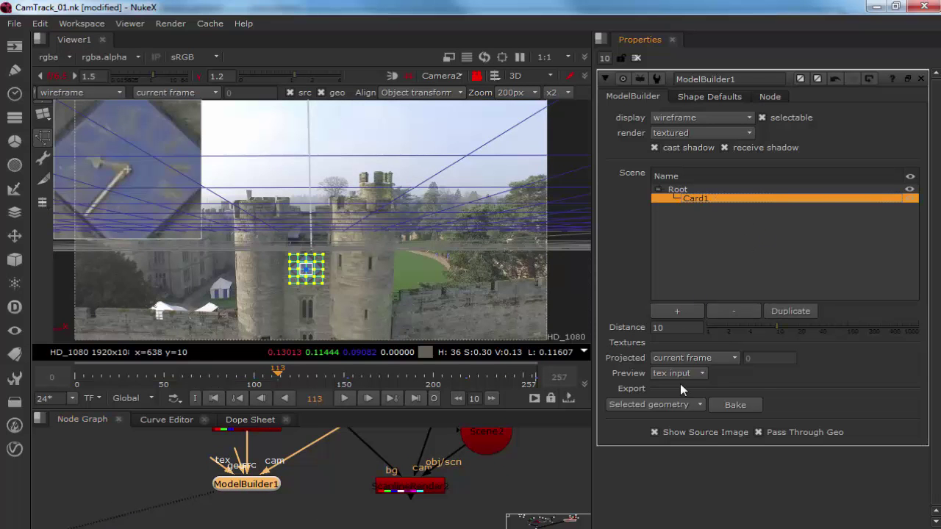
pyautogui.click(694, 403)
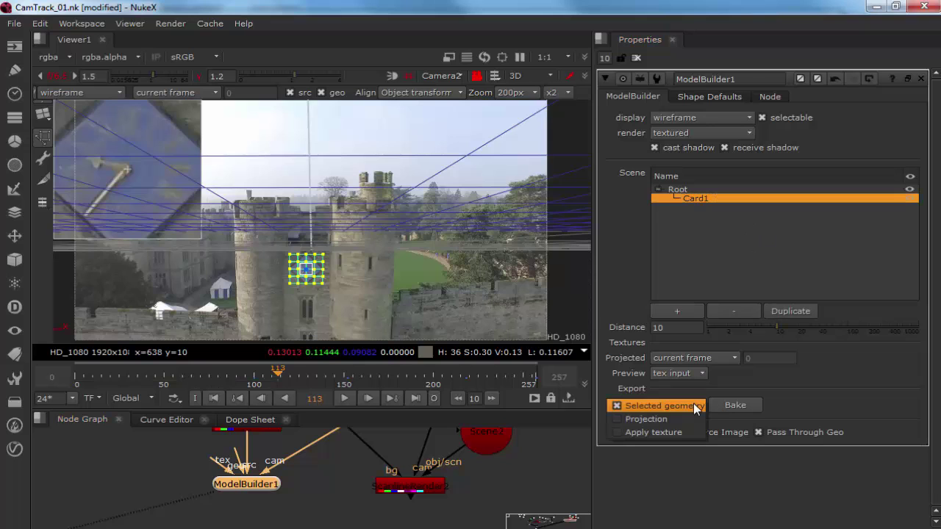
pyautogui.click(692, 405)
pyautogui.click(725, 405)
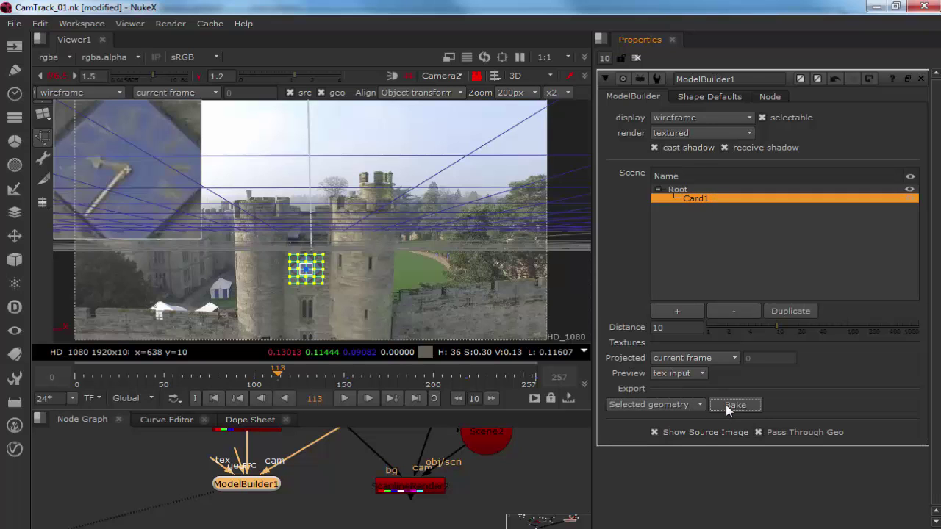
# Place the baked ModelBuilderGeo1 node beside the 3D nodes and connect it to Scene2.
pyautogui.moveTo(343, 492); pyautogui.dragTo(518, 492)
pyautogui.moveTo(519, 492); pyautogui.dragTo(359, 502, button='middle')
pyautogui.moveTo(359, 500); pyautogui.dragTo(428, 463)
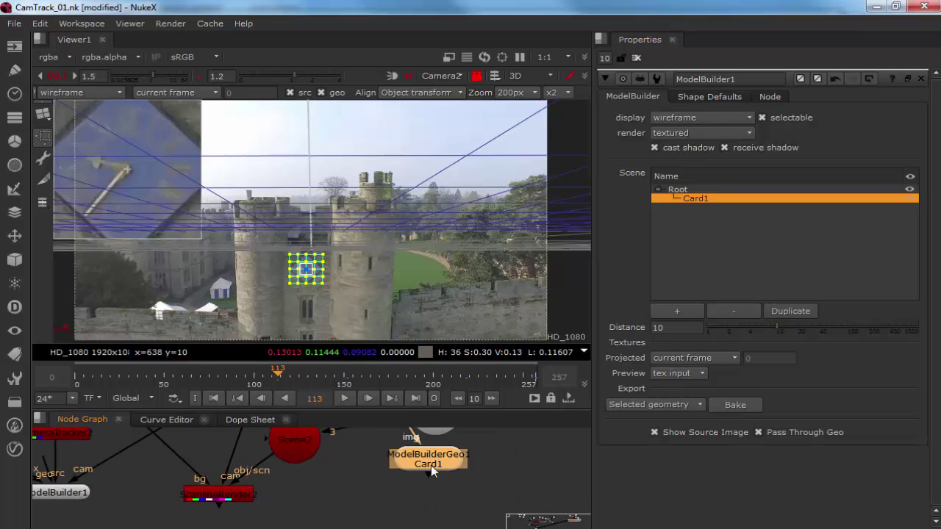
pyautogui.moveTo(419, 450); pyautogui.dragTo(352, 506, button='middle')
pyautogui.moveTo(351, 506); pyautogui.dragTo(472, 506)
# Add a ColorBars node as the image texture for the baked card geometry.
pyautogui.press('Tab')
pyautogui.write('colo')
pyautogui.press('Return')
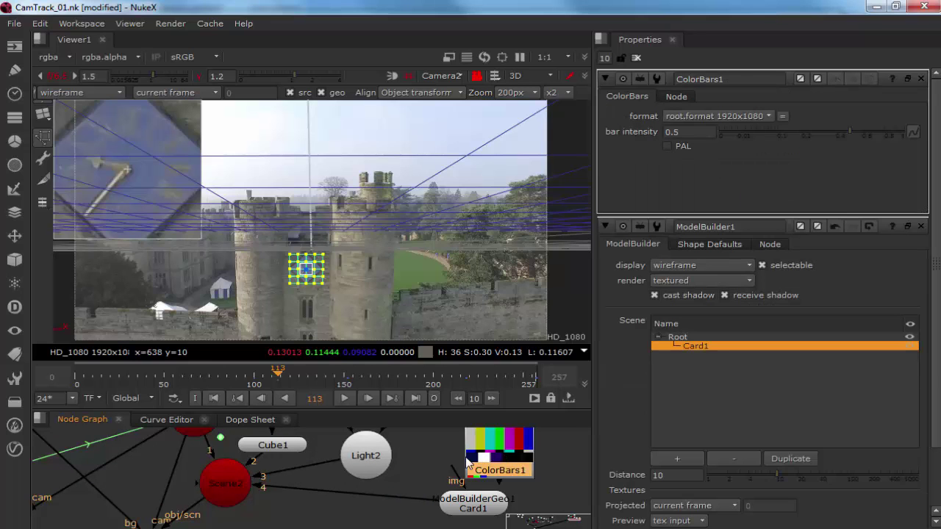
# View ScanlineRender2's output, close all node properties and play the clip from frame 0 to check the textured card.
pyautogui.moveTo(221, 526); pyautogui.dragTo(350, 483, button='middle')
pyautogui.click(299, 482)
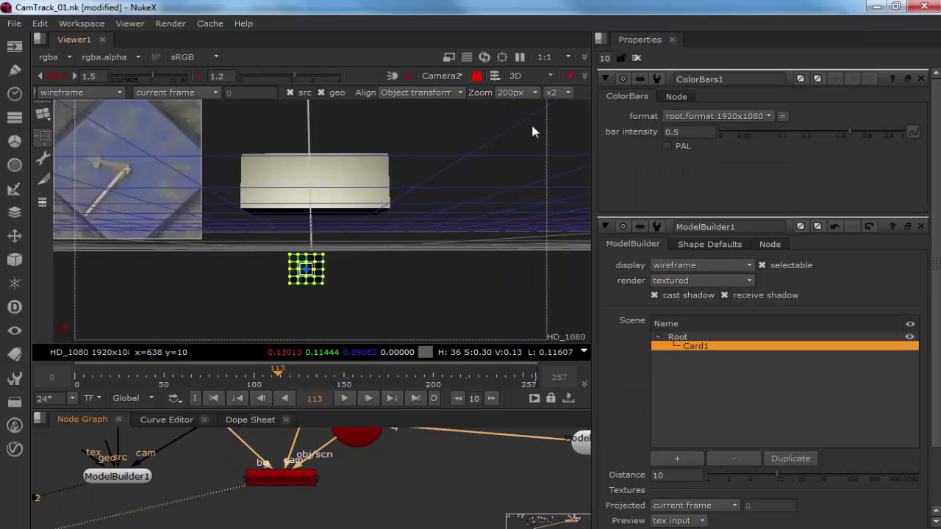
pyautogui.click(637, 57)
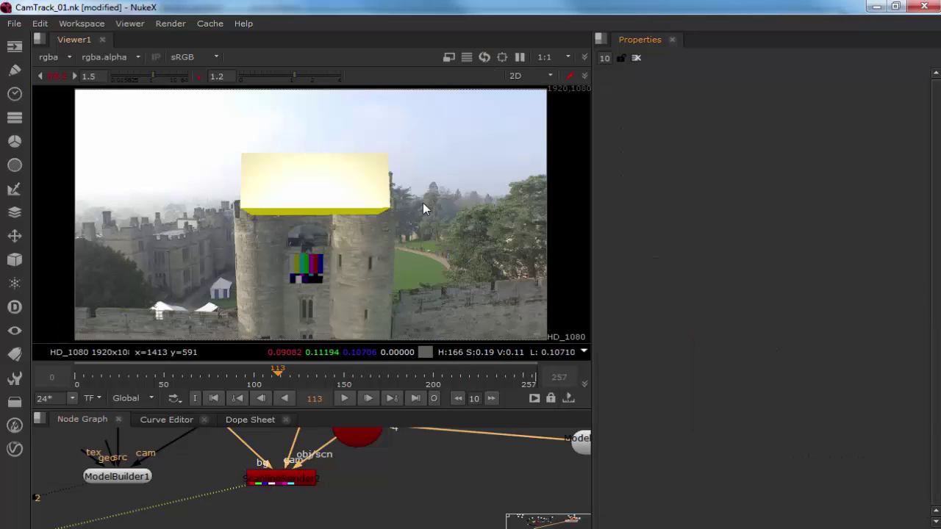
pyautogui.click(214, 397)
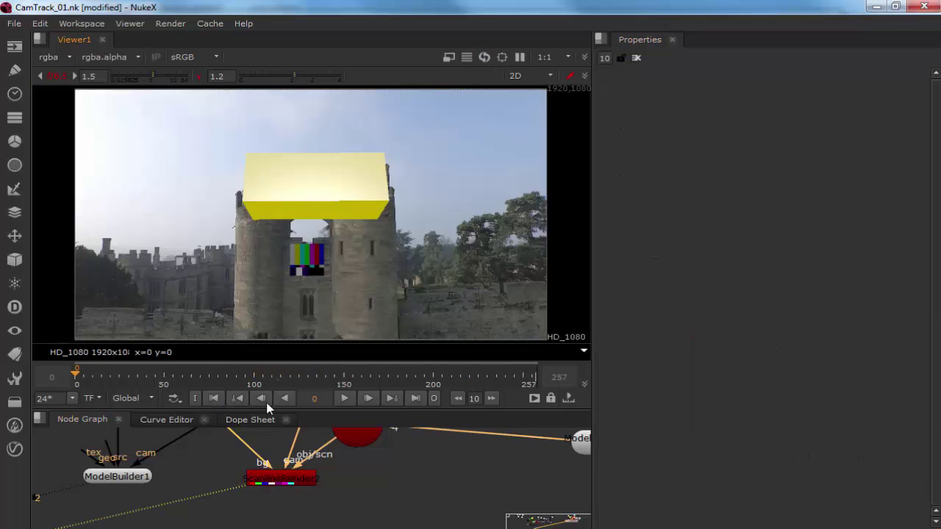
pyautogui.click(344, 398)
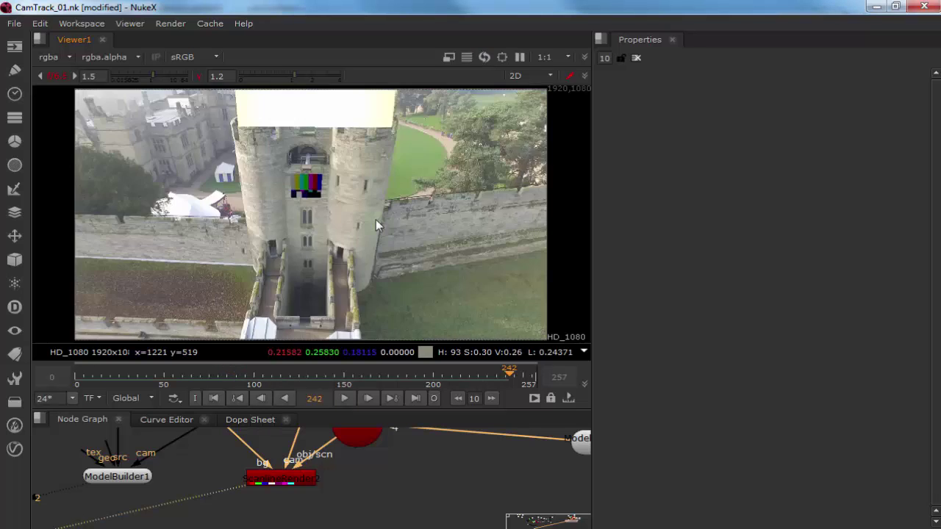
# Maximize the viewer and examine the cube, card and camera in 3D through the default camera.
pyautogui.press('space')
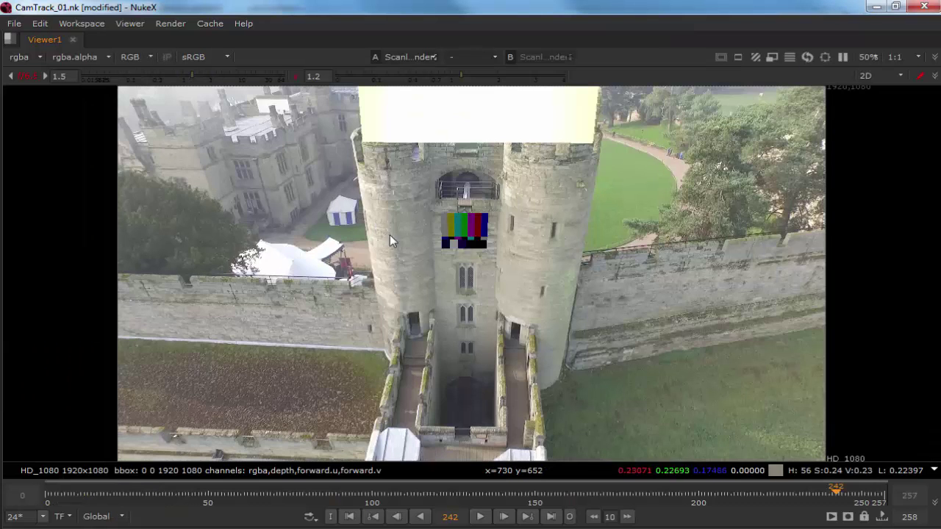
pyautogui.press('Tab')
pyautogui.scroll(-5, 519, 255)
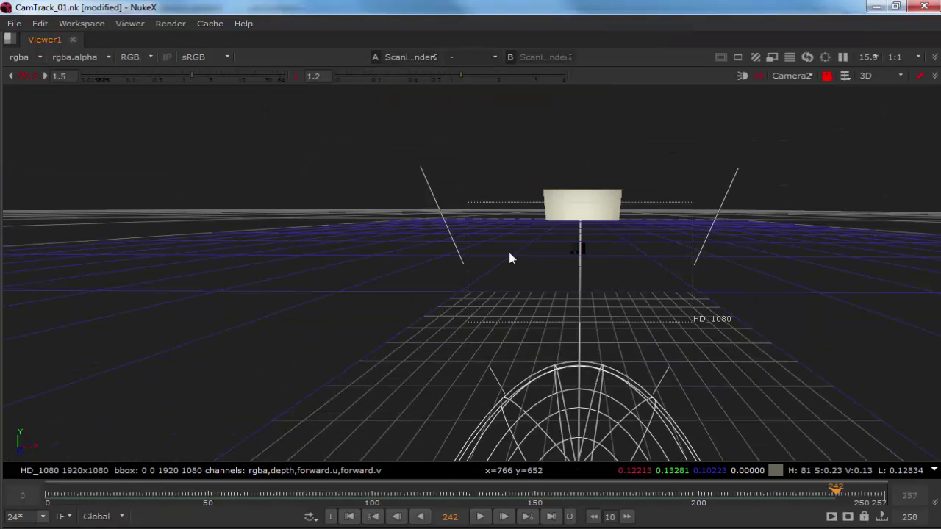
pyautogui.click(790, 77)
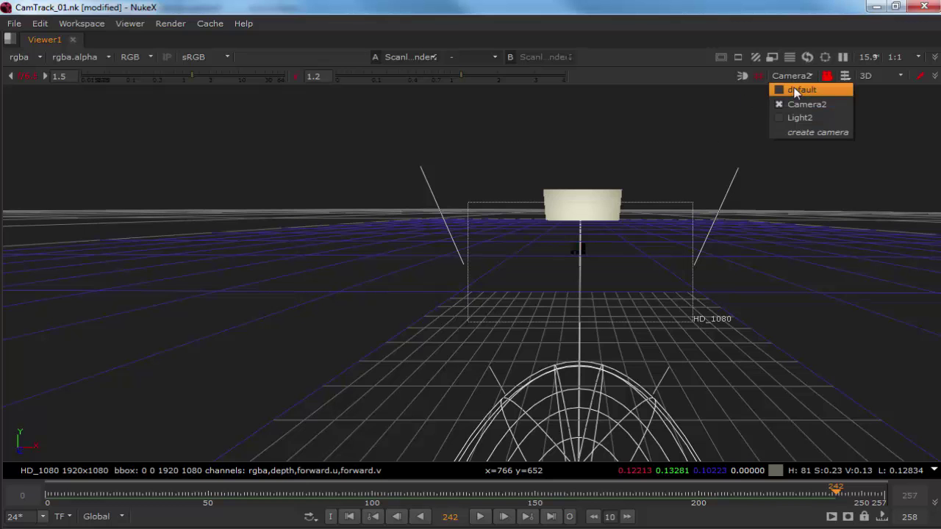
pyautogui.click(800, 90)
pyautogui.scroll(-3, 652, 297)
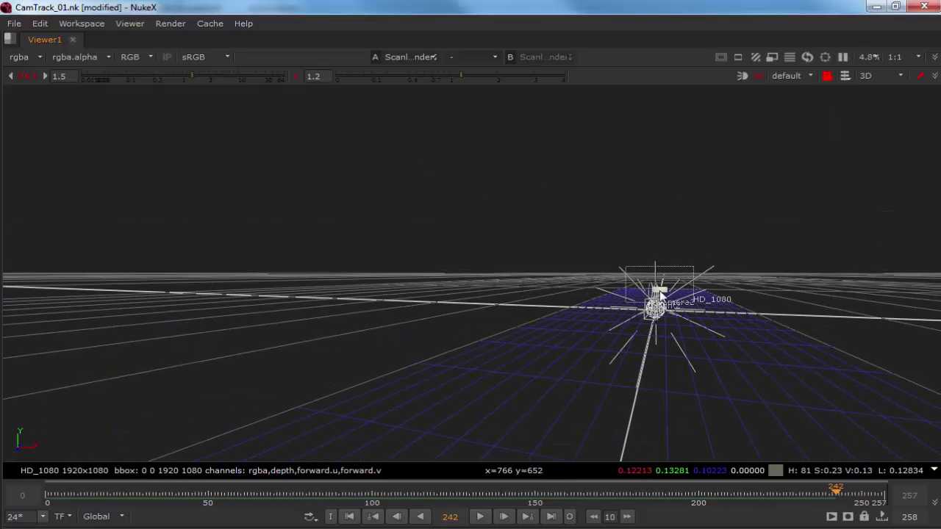
pyautogui.scroll(6, 640, 294)
pyautogui.scroll(2, 590, 302)
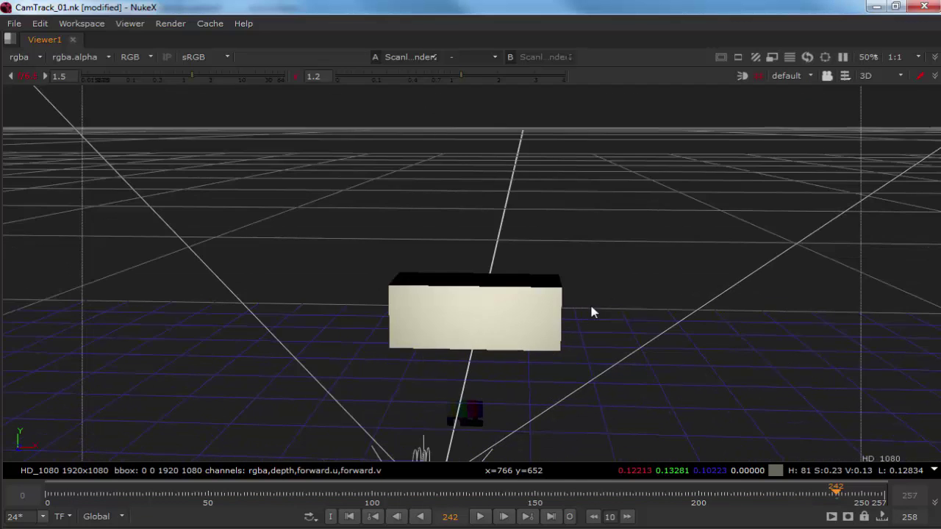
# Look through the Viewer, Scopes, Node Colors and Appearance pages of the Preferences, and close them without changes.
pyautogui.click(40, 24)
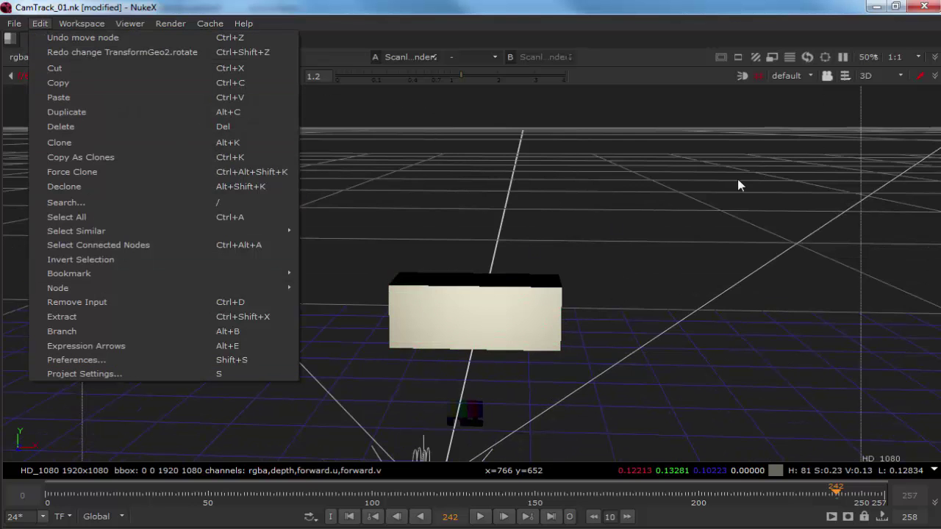
pyautogui.click(148, 356)
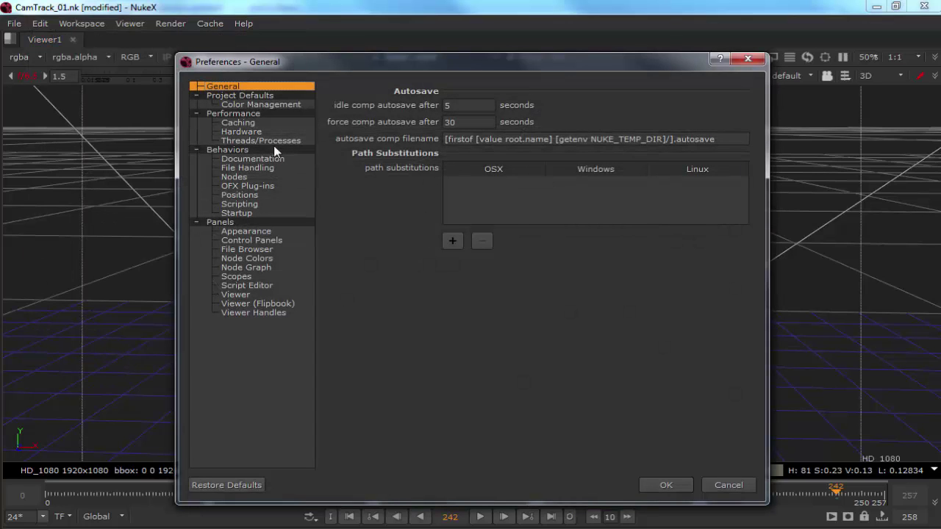
pyautogui.click(246, 294)
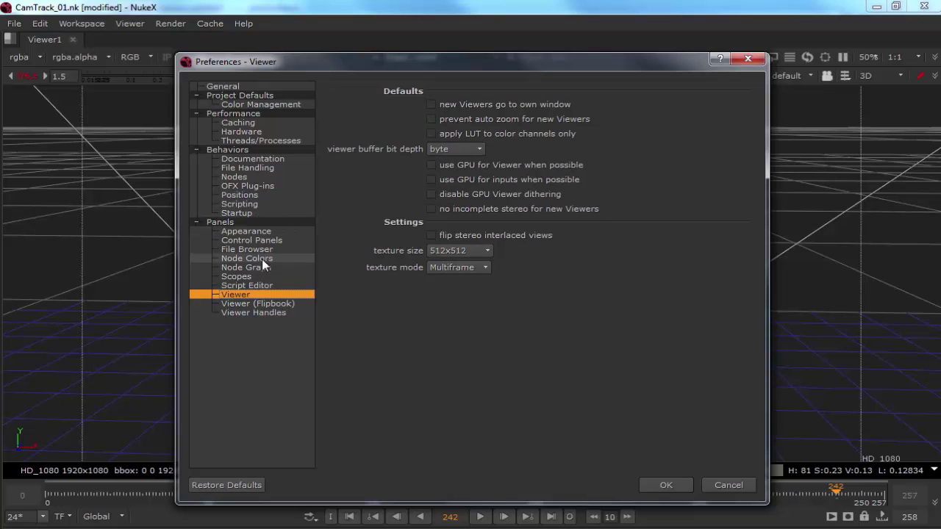
pyautogui.click(254, 284)
pyautogui.click(254, 276)
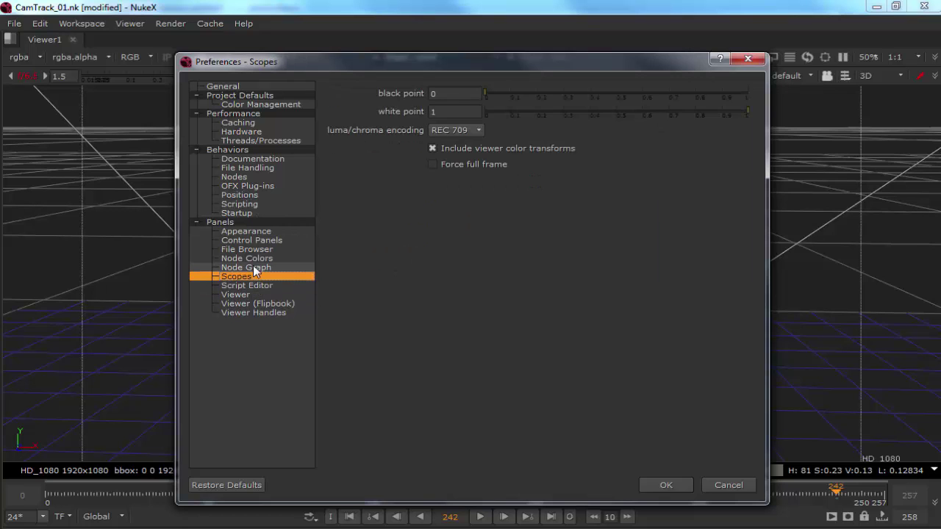
pyautogui.click(254, 268)
pyautogui.click(254, 258)
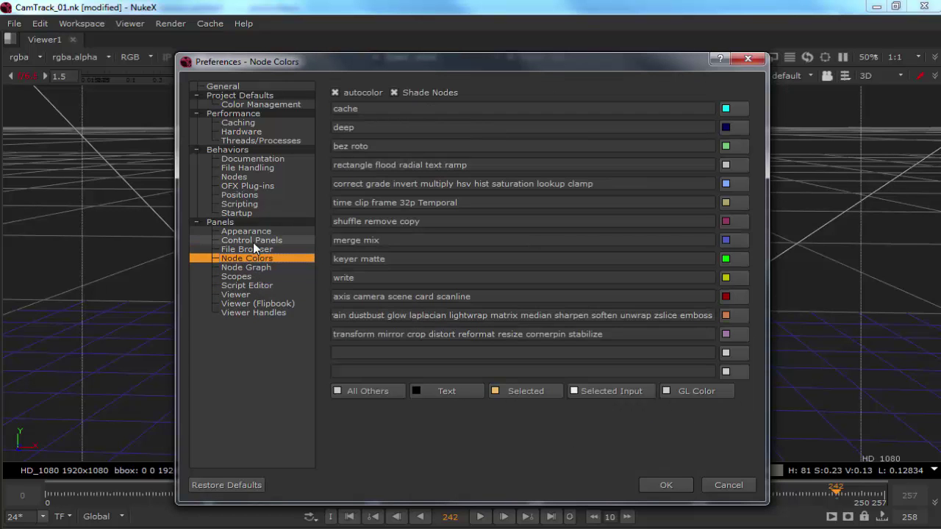
pyautogui.click(251, 294)
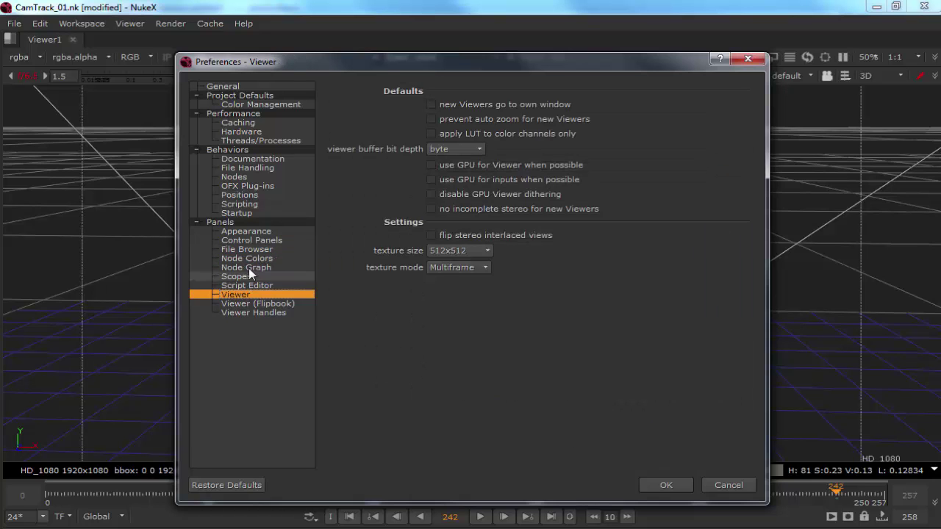
pyautogui.click(249, 240)
pyautogui.click(247, 234)
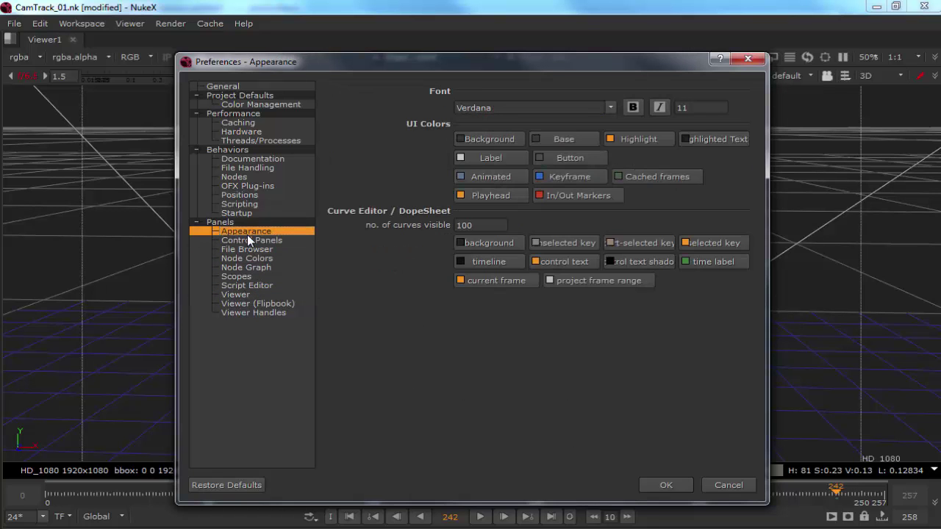
pyautogui.press('Escape')
# Orbit the 3D scene, restore the full pane layout and open CameraTracker2's Scene settings.
pyautogui.keyDown('ctrl'); pyautogui.moveTo(625, 315); pyautogui.dragTo(582, 205); pyautogui.keyUp('ctrl')
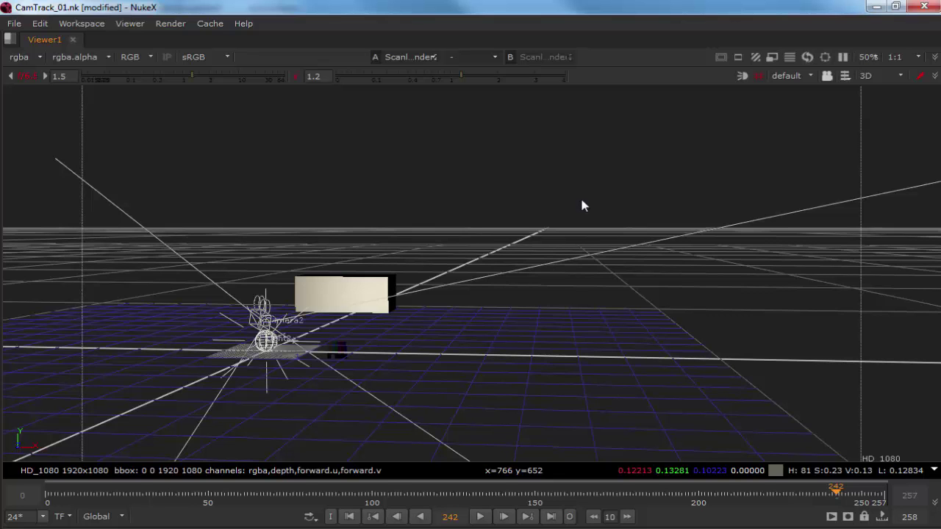
pyautogui.press('space')
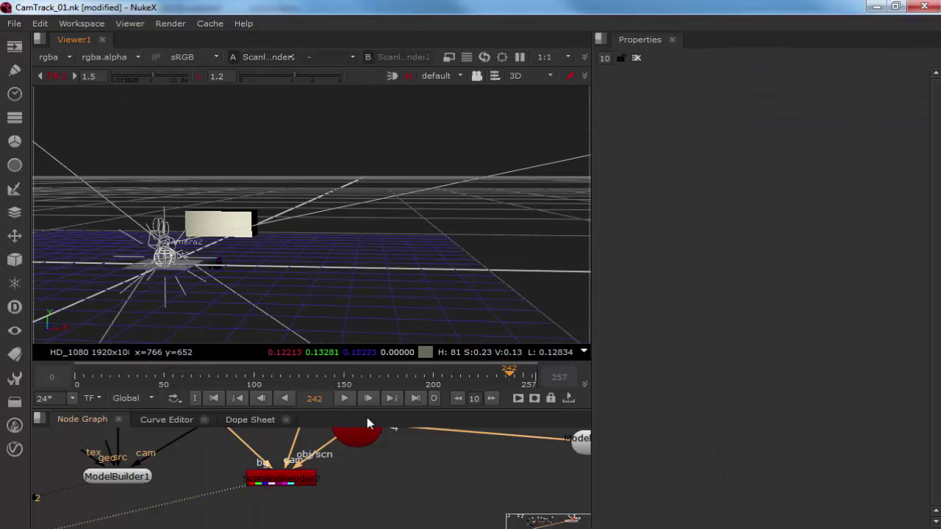
pyautogui.moveTo(290, 472); pyautogui.dragTo(116, 466, button='middle')
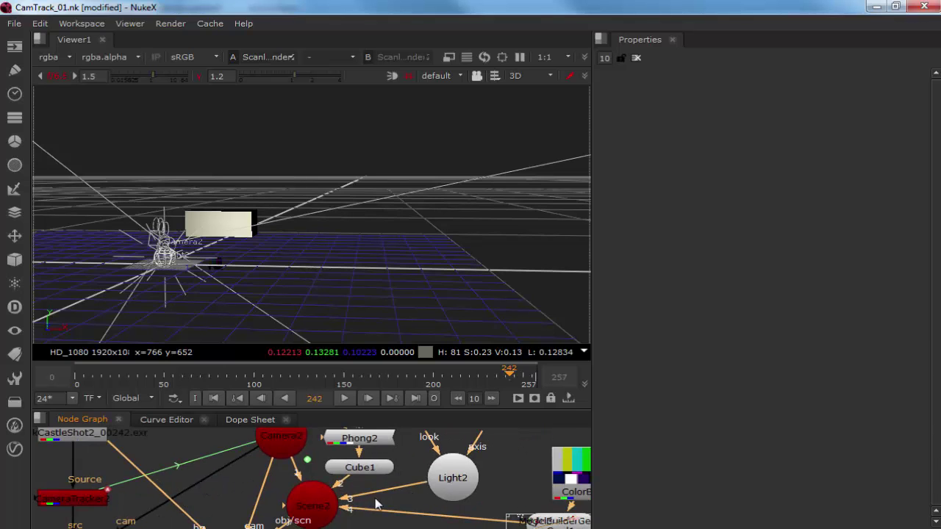
pyautogui.moveTo(301, 434); pyautogui.dragTo(330, 453, button='middle')
pyautogui.moveTo(314, 454); pyautogui.dragTo(300, 436)
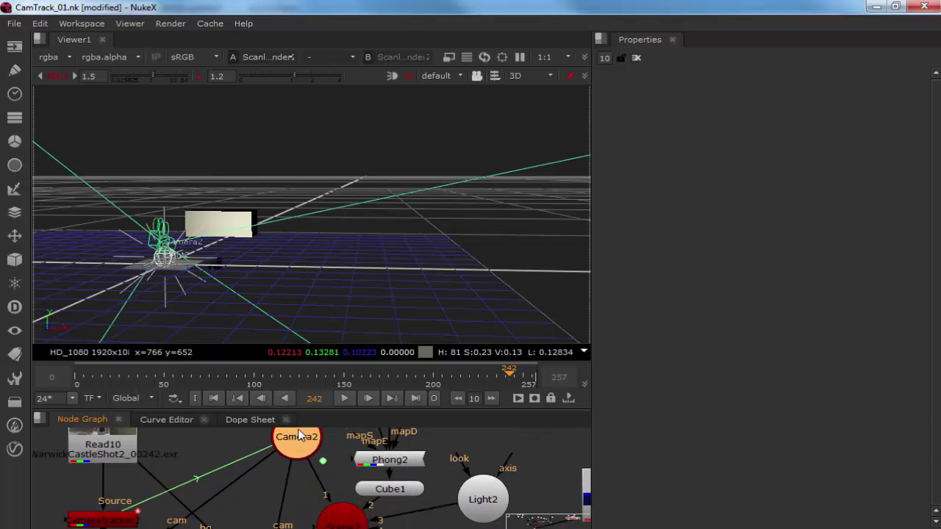
pyautogui.click(113, 521)
pyautogui.doubleClick(126, 521)
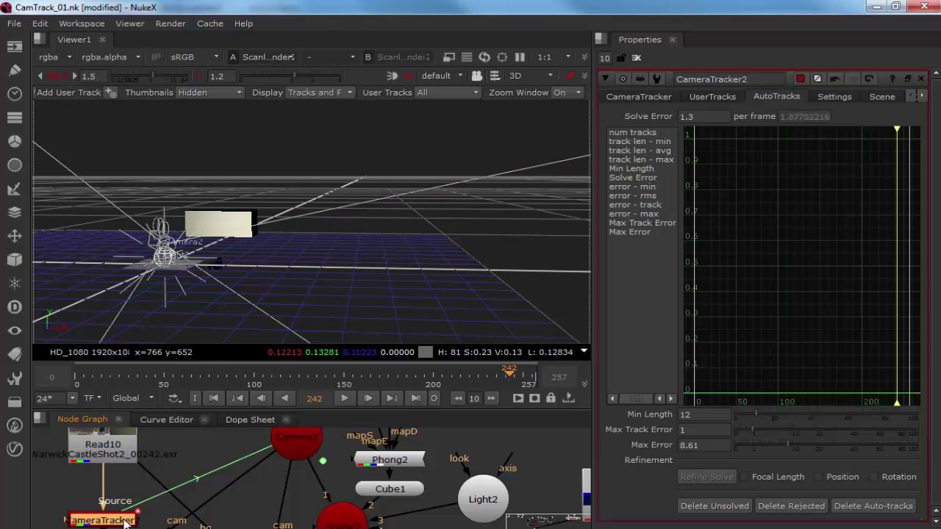
pyautogui.click(883, 97)
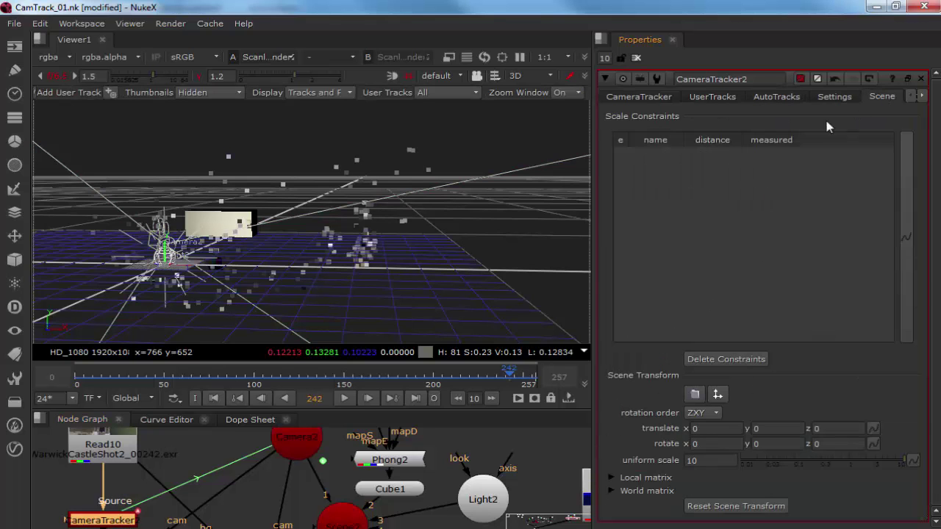
# Try X rotations of 10, 20 and 10 again on CameraTracker2's scene transform, and orbit around the point cloud.
pyautogui.click(724, 444)
pyautogui.write('10')
pyautogui.press('Return')
pyautogui.write('20')
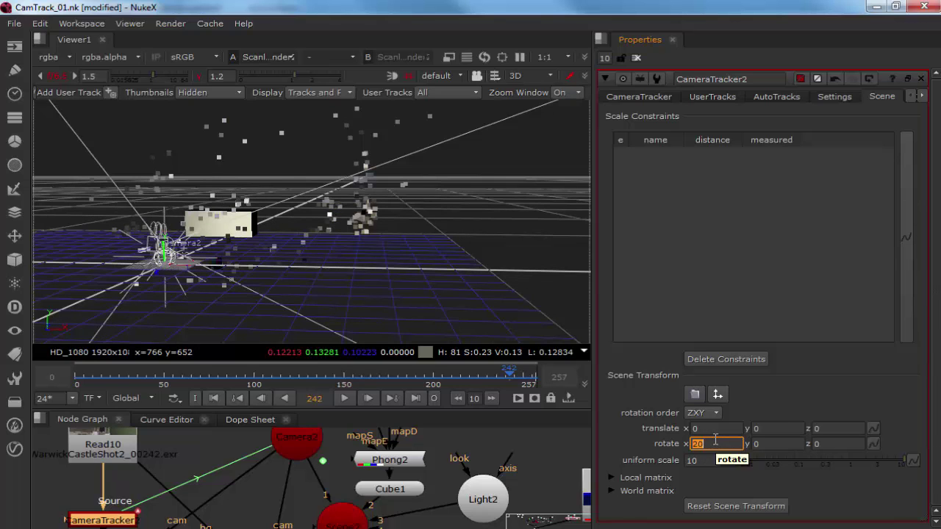
pyautogui.press('Return')
pyautogui.write('10')
pyautogui.press('Return')
pyautogui.keyDown('ctrl'); pyautogui.moveTo(482, 178); pyautogui.dragTo(583, 213); pyautogui.keyUp('ctrl')
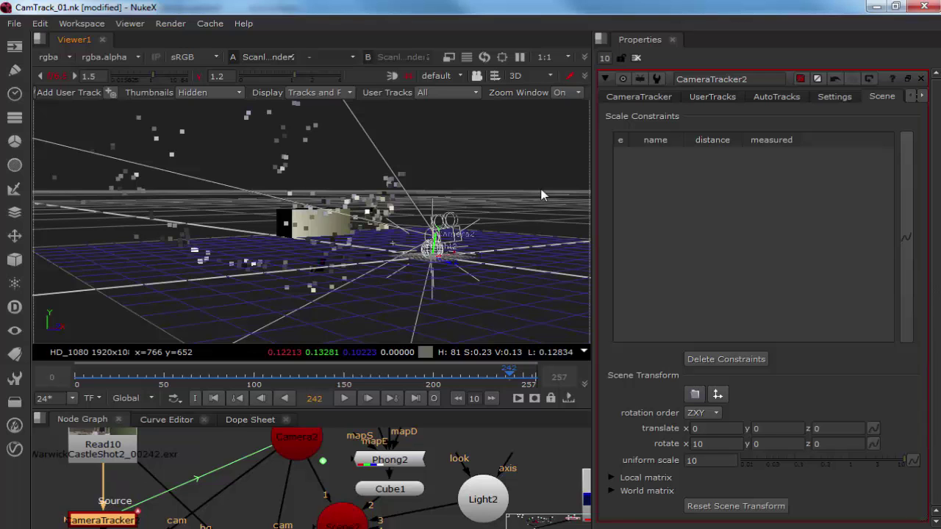
# Set the scene transform's X rotation and uniform scale to 0, and switch the viewer back to 2D.
pyautogui.moveTo(493, 473); pyautogui.dragTo(373, 469, button='middle')
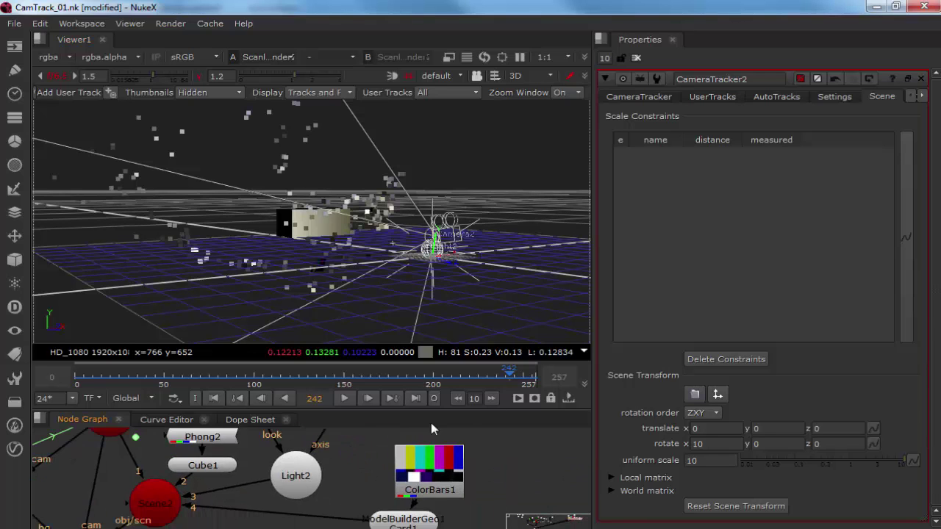
pyautogui.click(730, 444)
pyautogui.write('0')
pyautogui.press('Tab')
pyautogui.write('0')
pyautogui.moveTo(527, 464); pyautogui.dragTo(476, 479, button='middle')
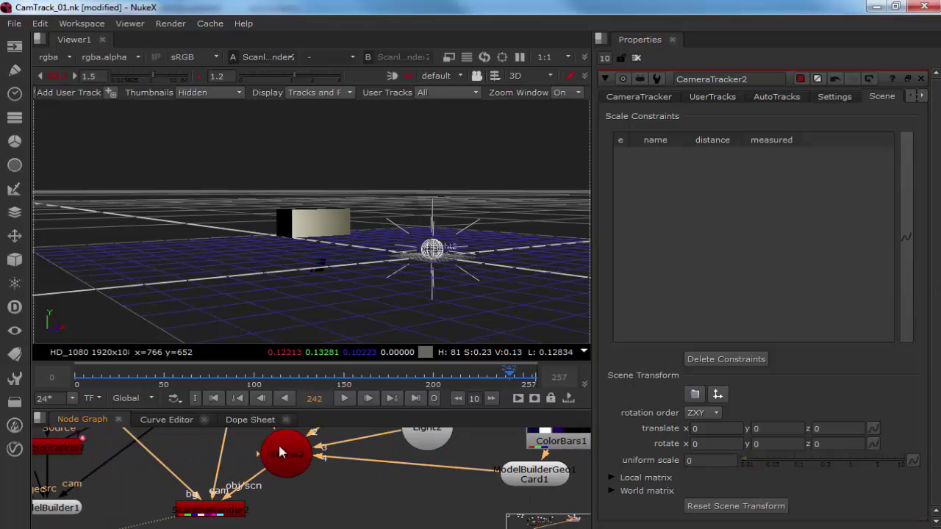
pyautogui.scroll(3, 448, 187)
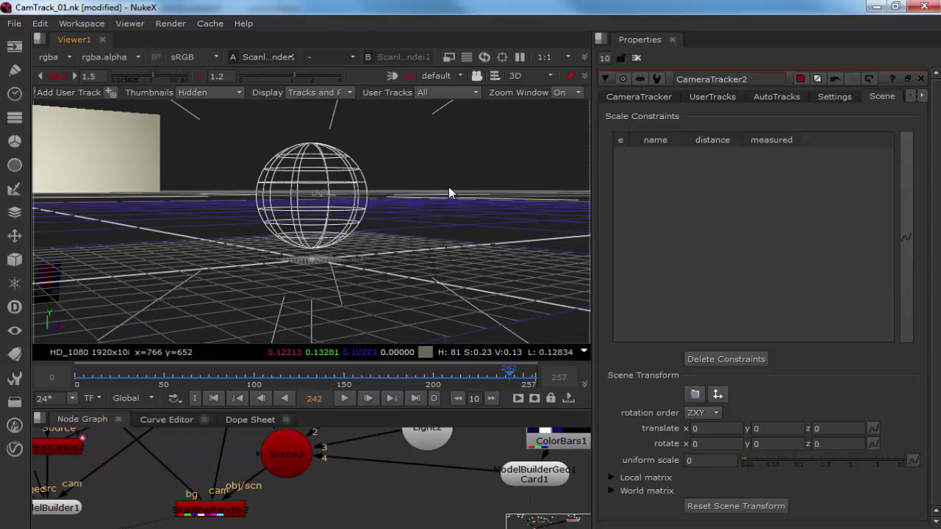
pyautogui.press('Tab')
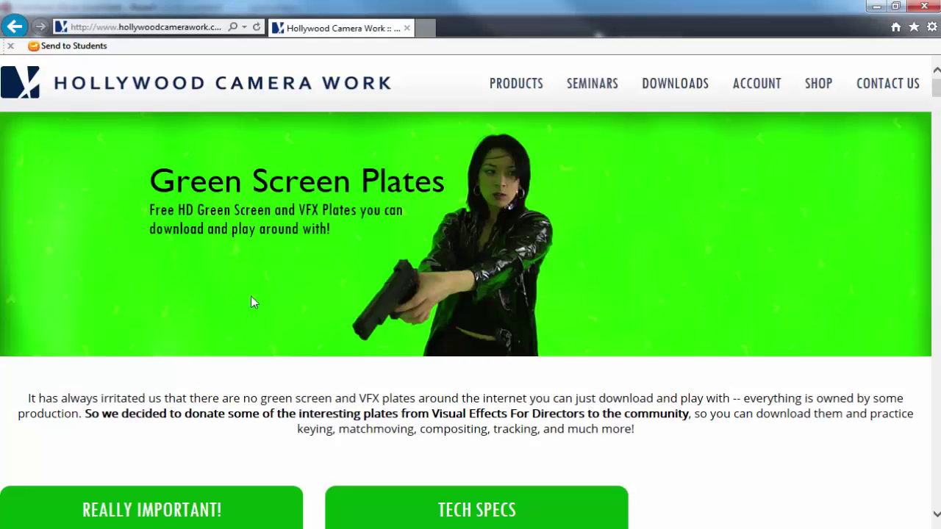
# Open the Tracking Plates page from the free downloads on the Hollywood Camera Work website.
pyautogui.moveTo(536, 97)
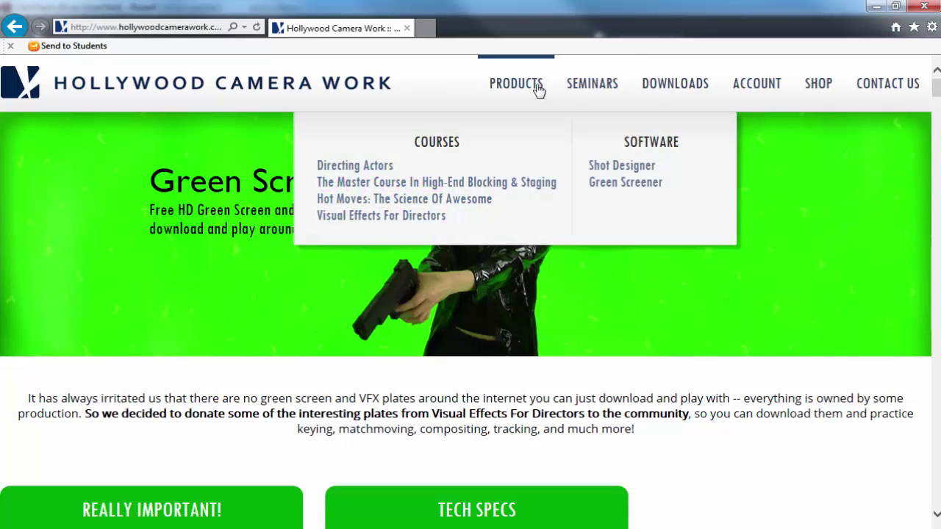
pyautogui.moveTo(691, 84)
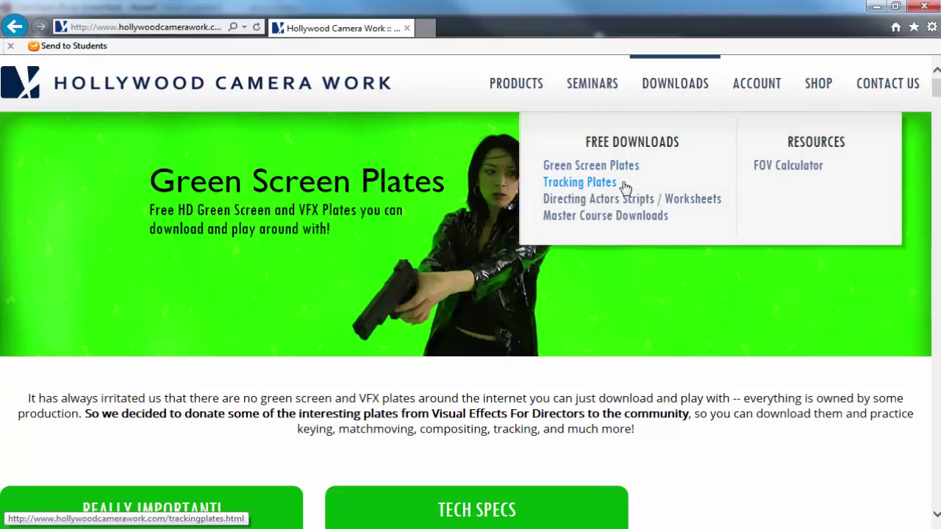
pyautogui.click(595, 183)
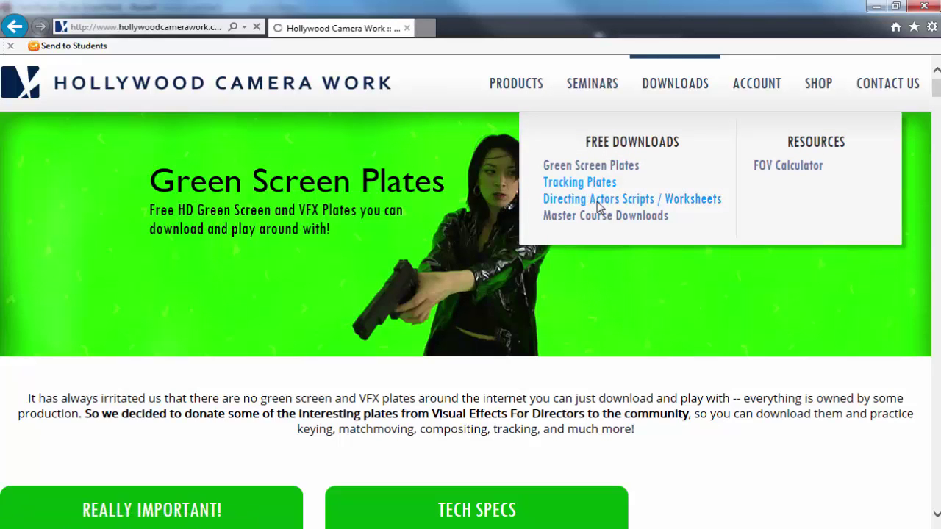
# Look through the Painting, Green Cloud and License Plate planar tracking plates, and play the U-Haul Walk preview clip.
pyautogui.scroll(-10, 603, 259)
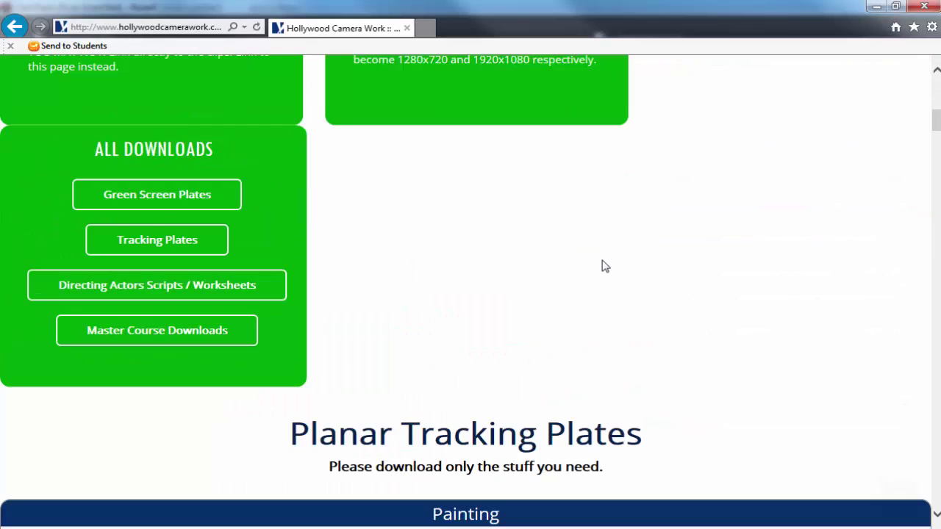
pyautogui.scroll(-3, 606, 262)
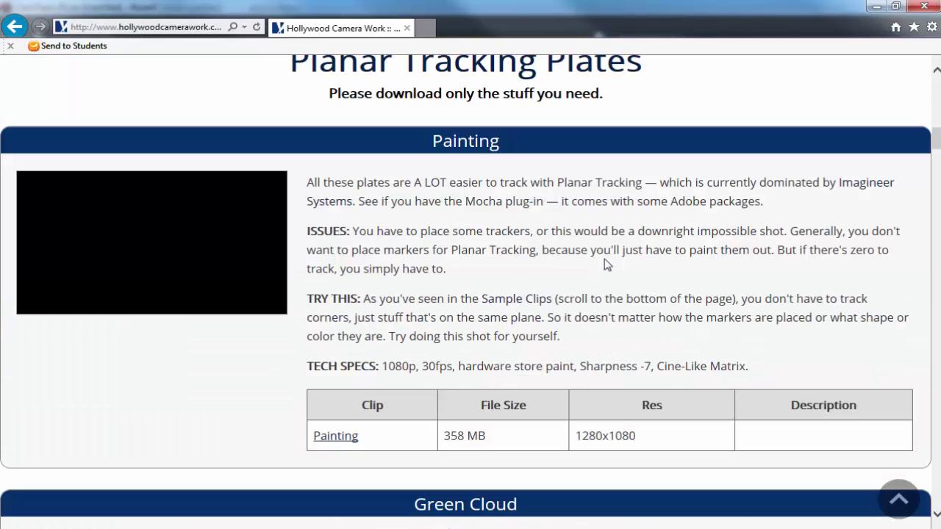
pyautogui.scroll(-7, 606, 263)
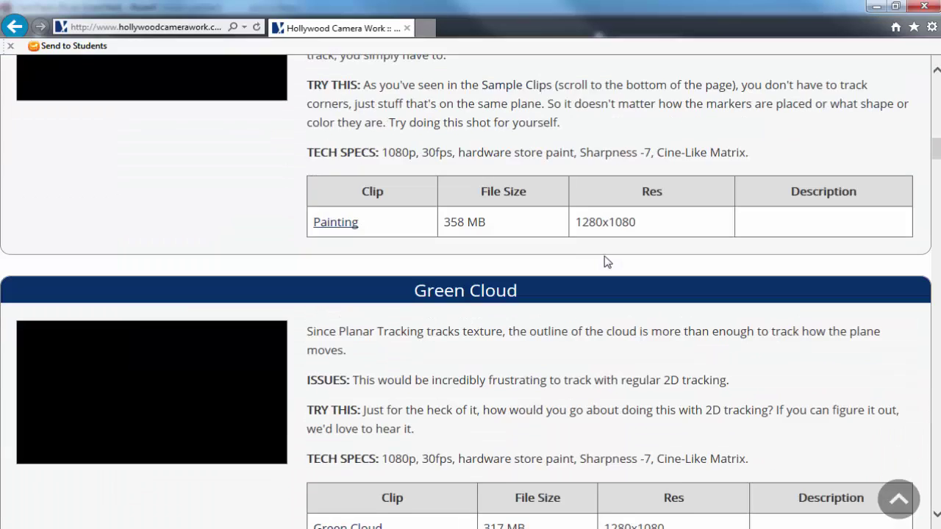
pyautogui.scroll(-3, 605, 255)
pyautogui.scroll(1, 605, 256)
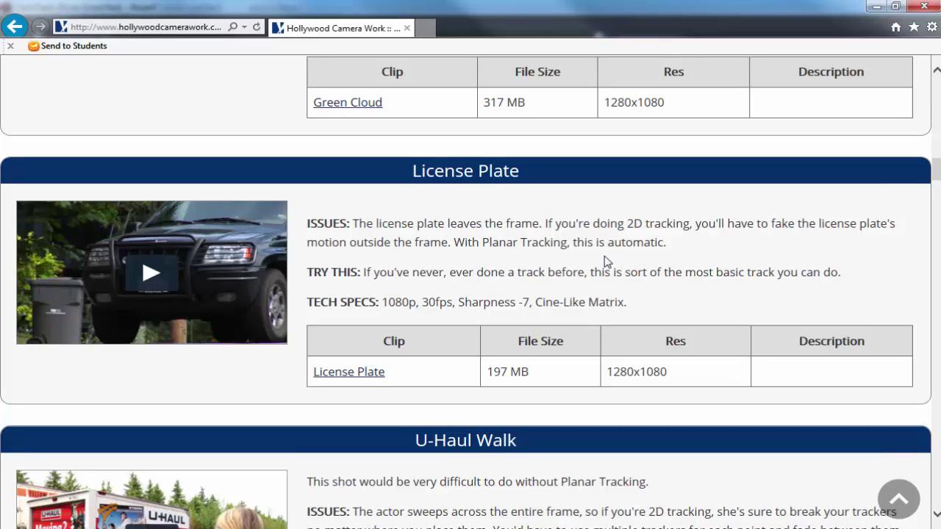
pyautogui.scroll(-3, 366, 260)
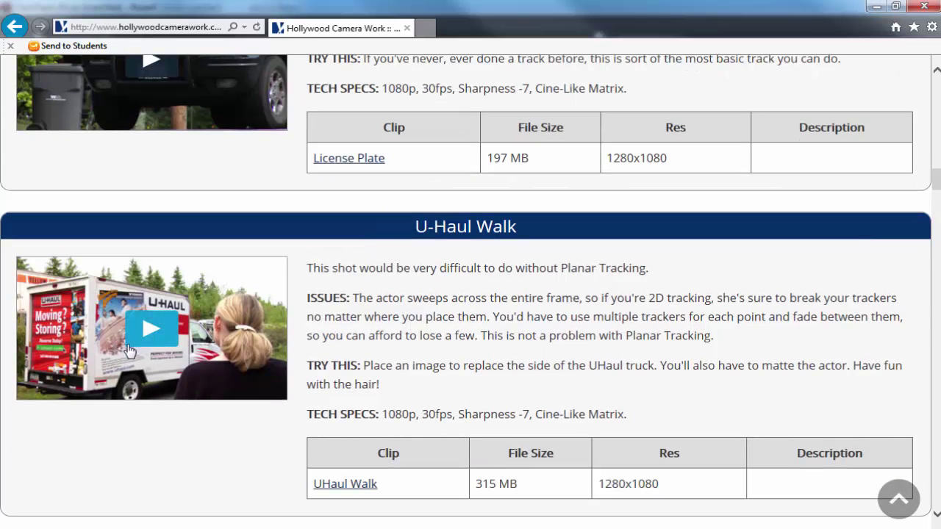
pyautogui.click(160, 335)
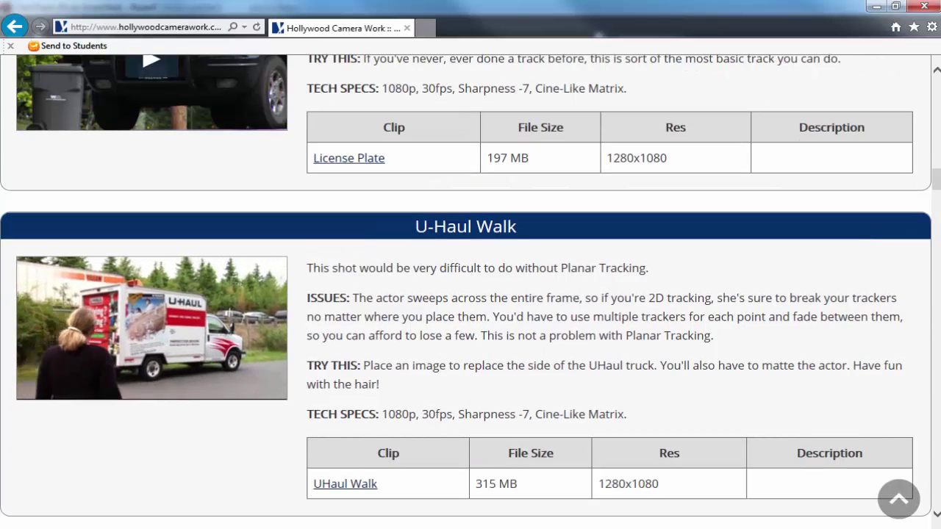
pyautogui.moveTo(166, 380)
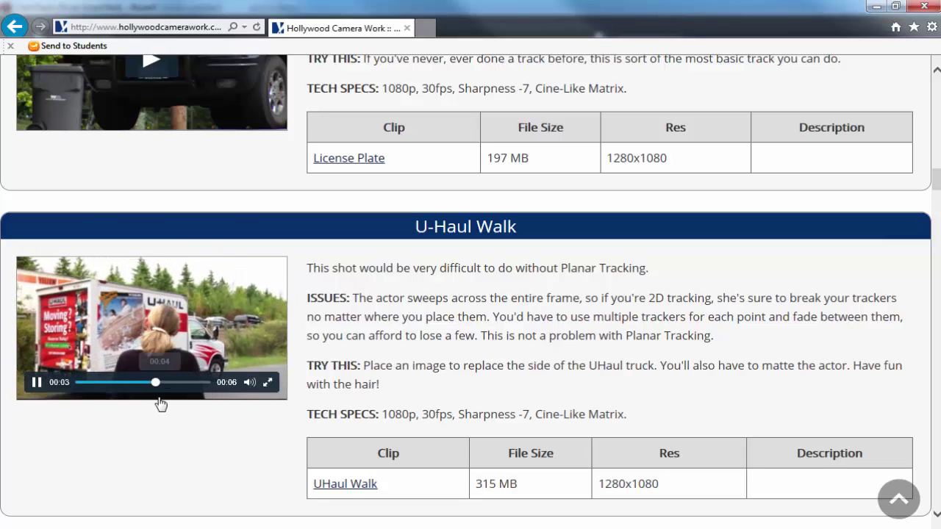